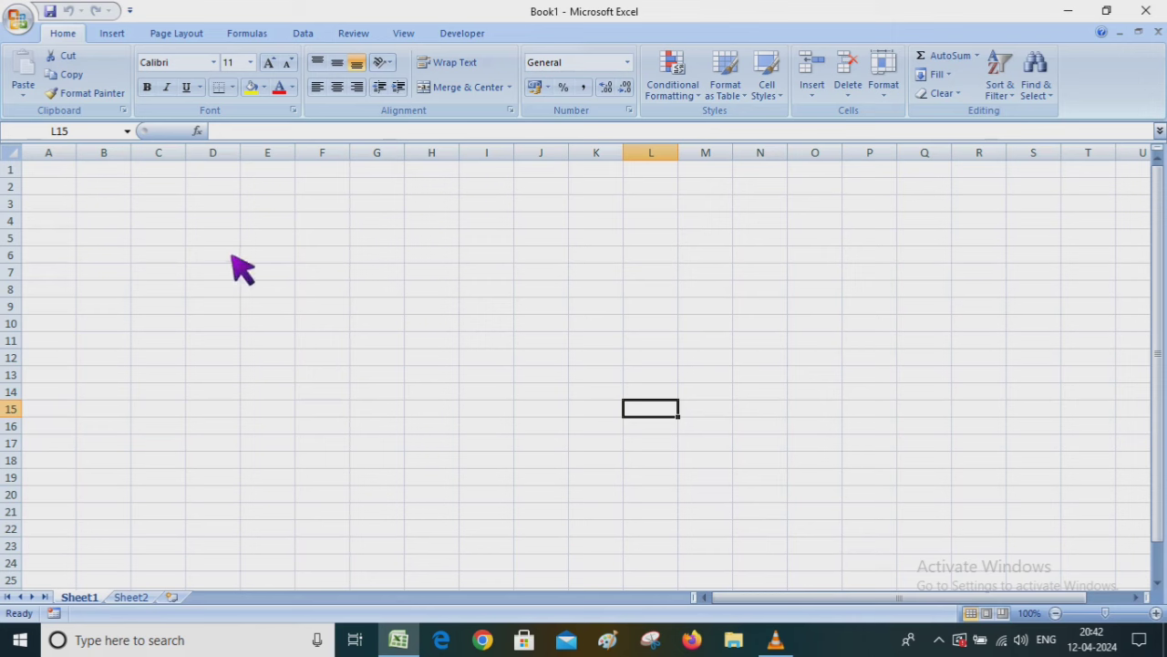
Show the Insert ribbon options above the blank Book1 worksheet.
{"action": "left_click", "coordinate": [112, 36]}
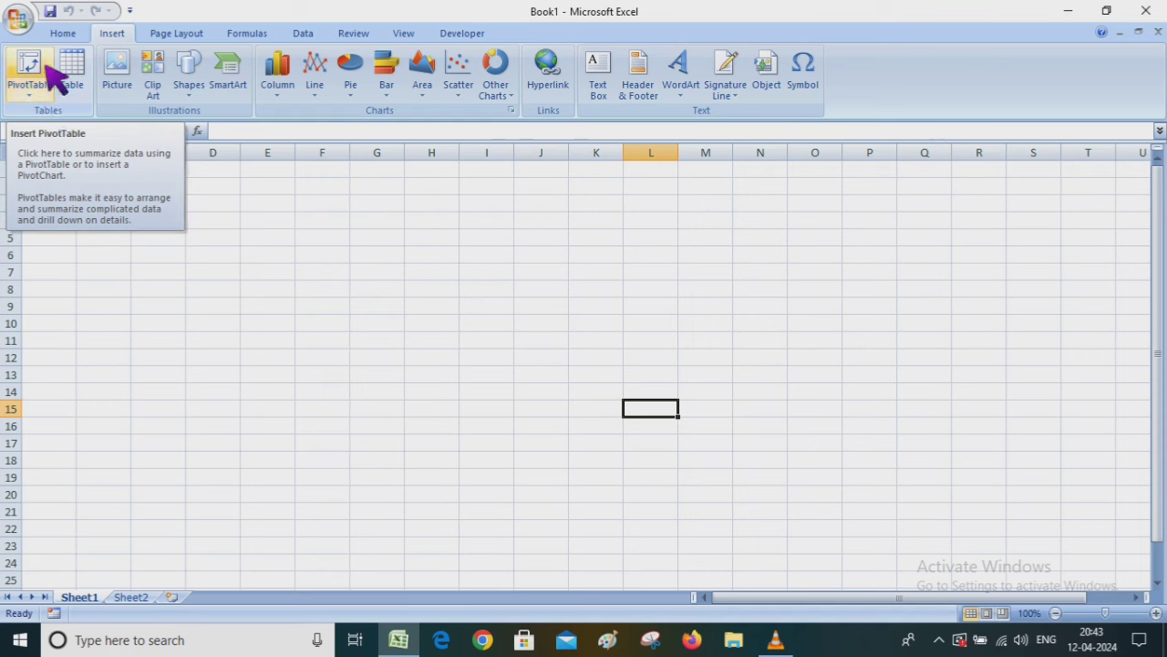
Try the PivotTable and Create Table prompts, then cancel without selecting a range.
{"action": "left_click", "coordinate": [39, 79]}
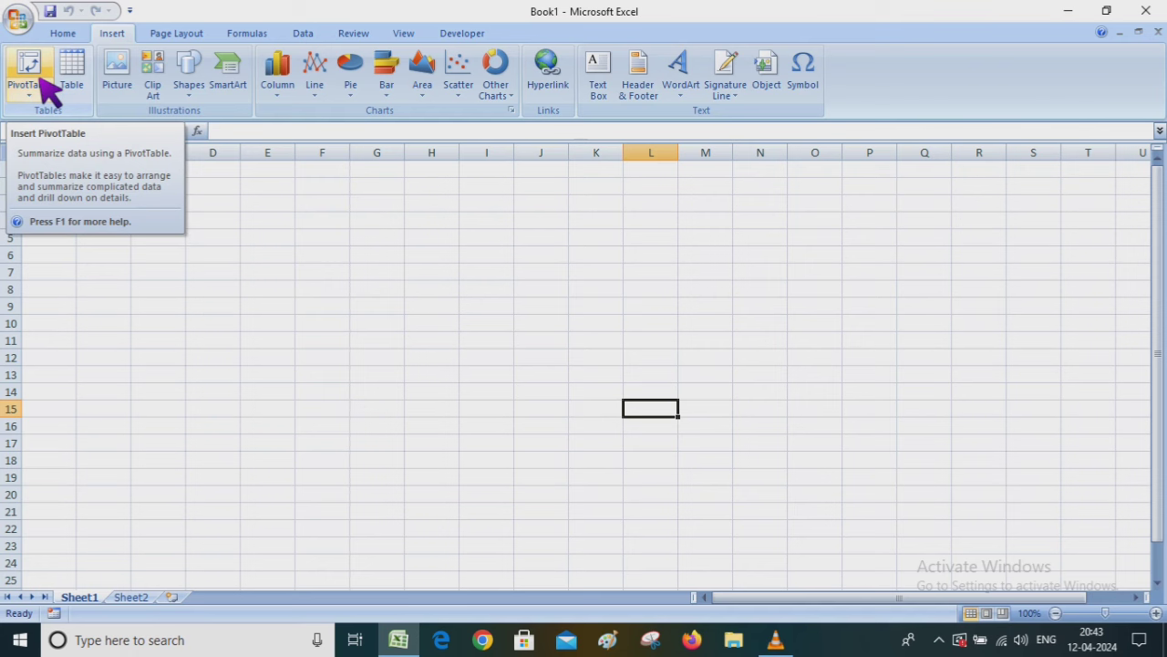
{"action": "left_click", "coordinate": [41, 80]}
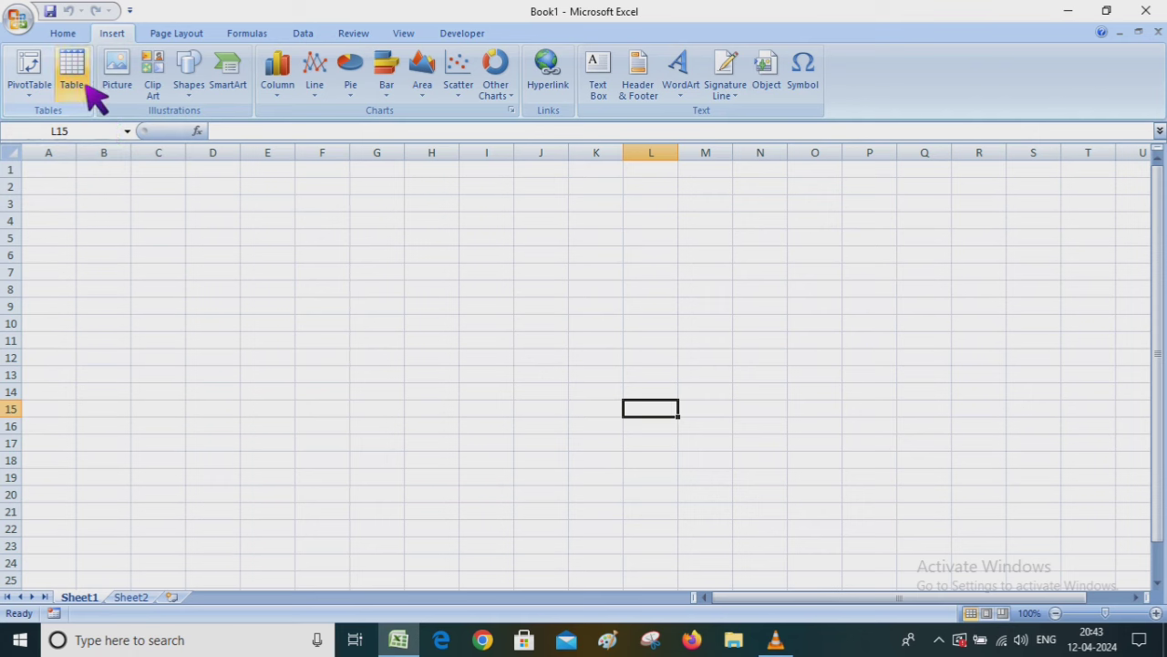
{"action": "left_click", "coordinate": [87, 88]}
{"action": "left_click", "coordinate": [88, 88]}
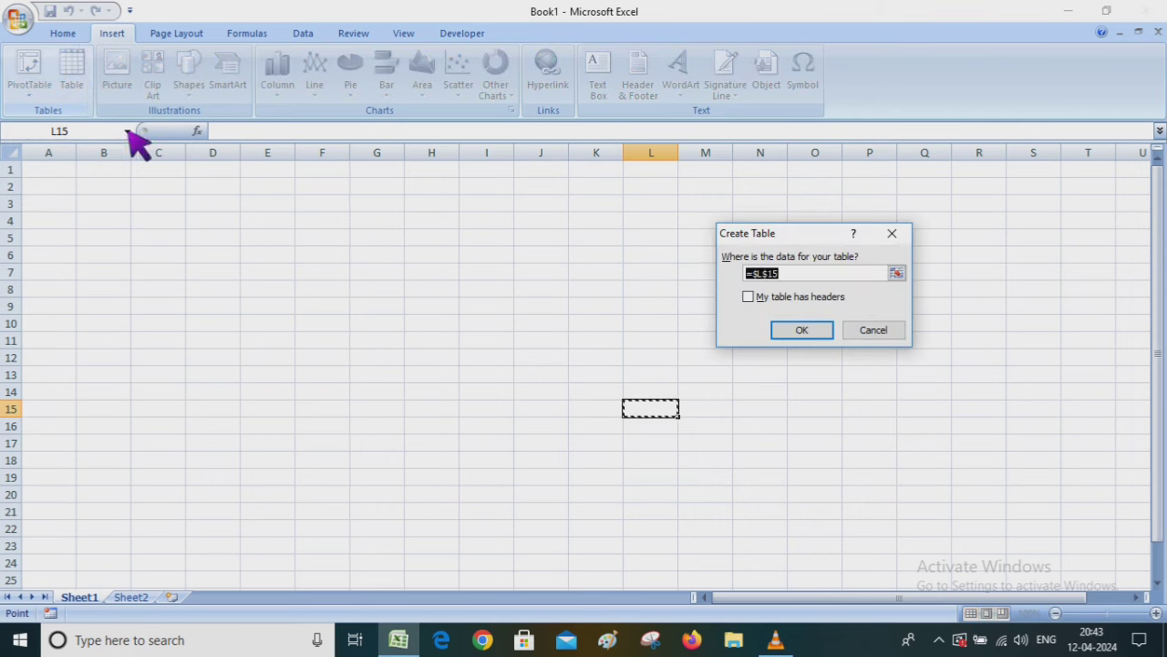
{"action": "left_click", "coordinate": [894, 234]}
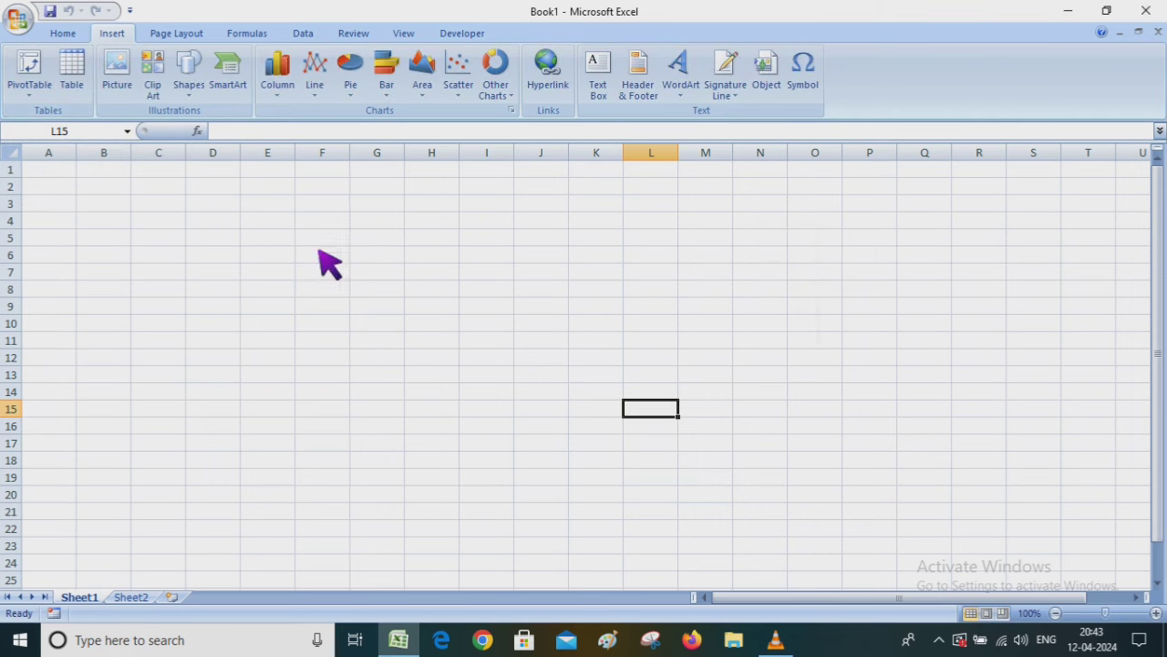
Create a table from range B4:J13 with default Column1–Column9 headers.
{"action": "left_click_drag", "start_coordinate": [101, 221], "coordinate": [568, 381]}
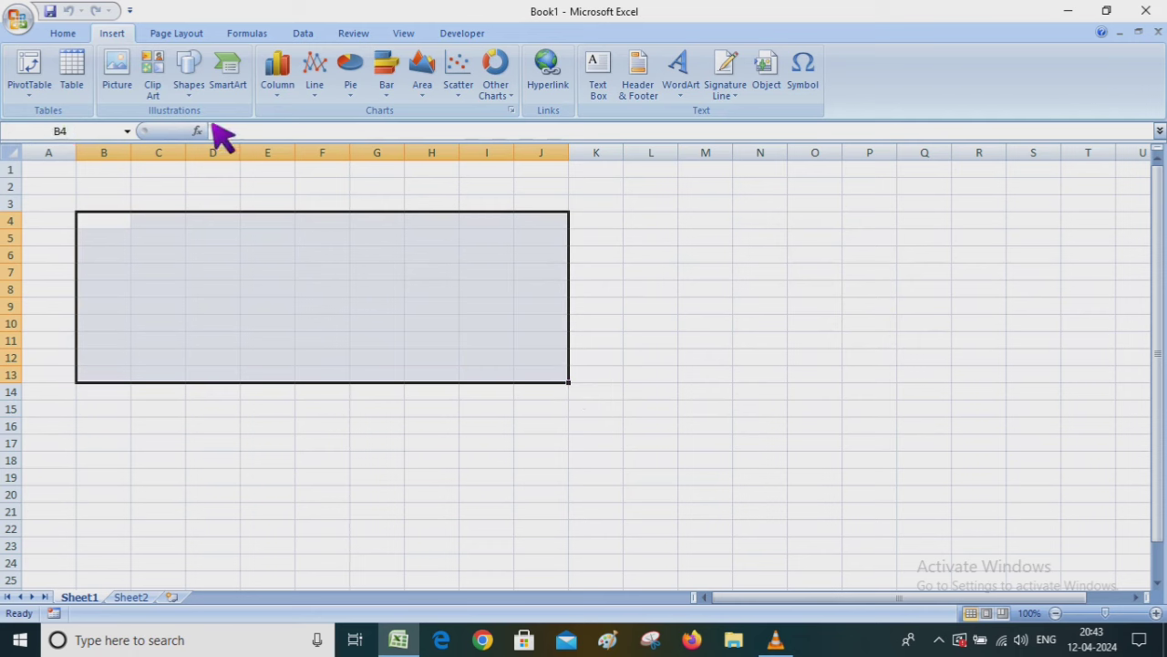
{"action": "left_click", "coordinate": [84, 91]}
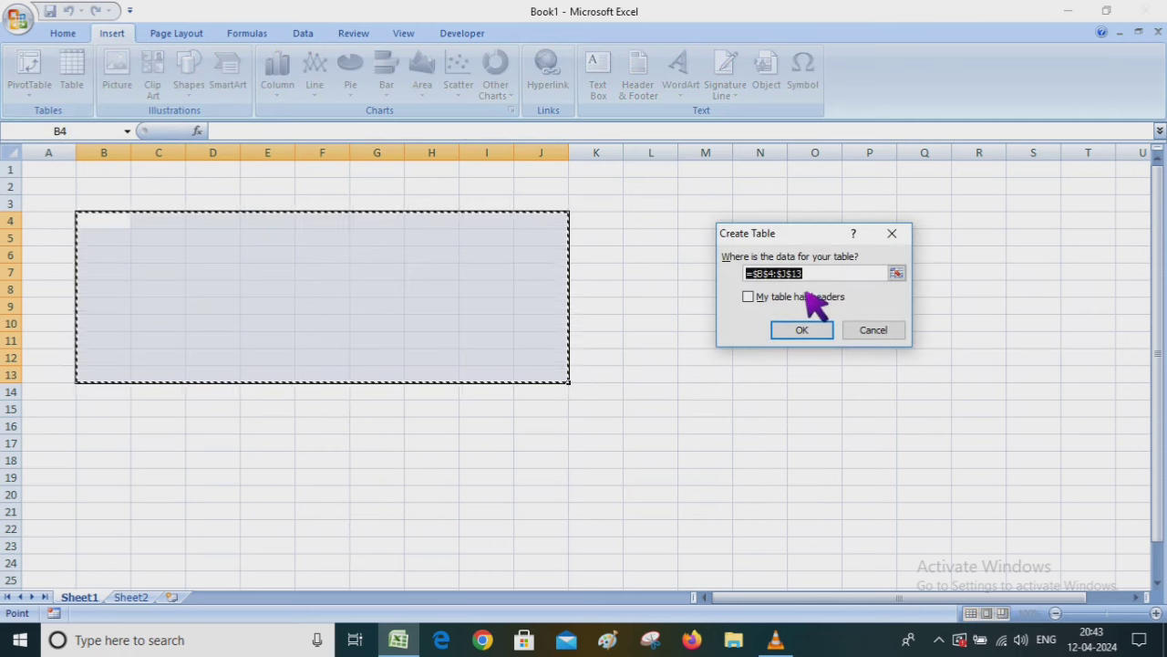
{"action": "left_click", "coordinate": [802, 330]}
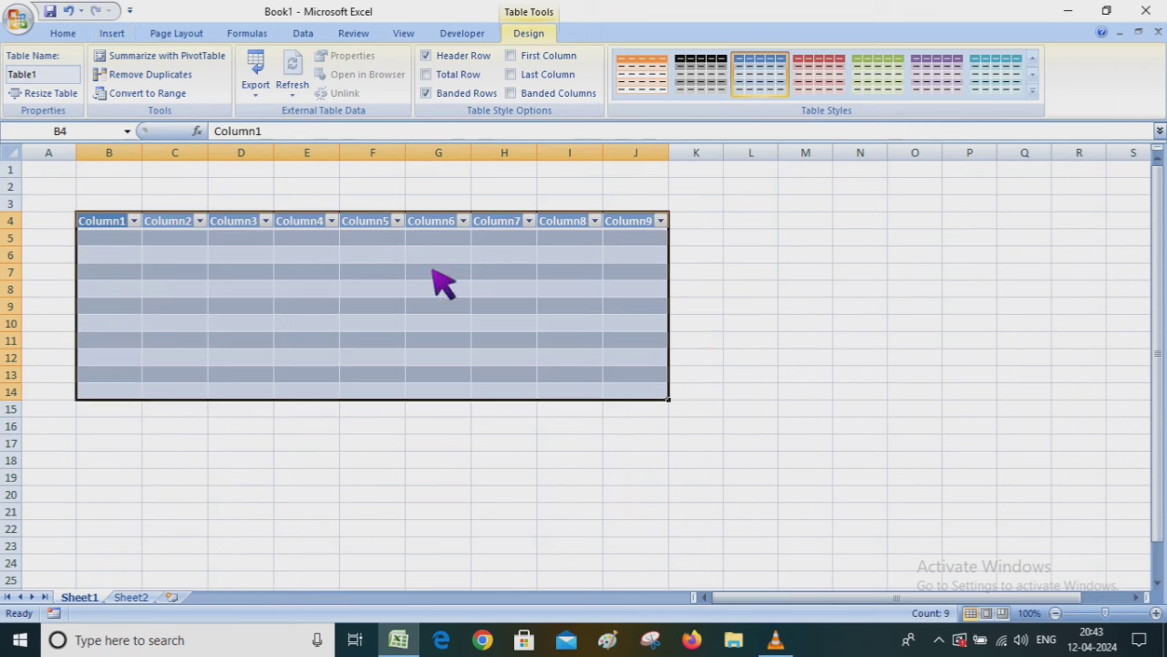
Toggle the Header Row, First Column, Last Column and Total Row options on and off.
{"action": "left_click", "coordinate": [324, 276]}
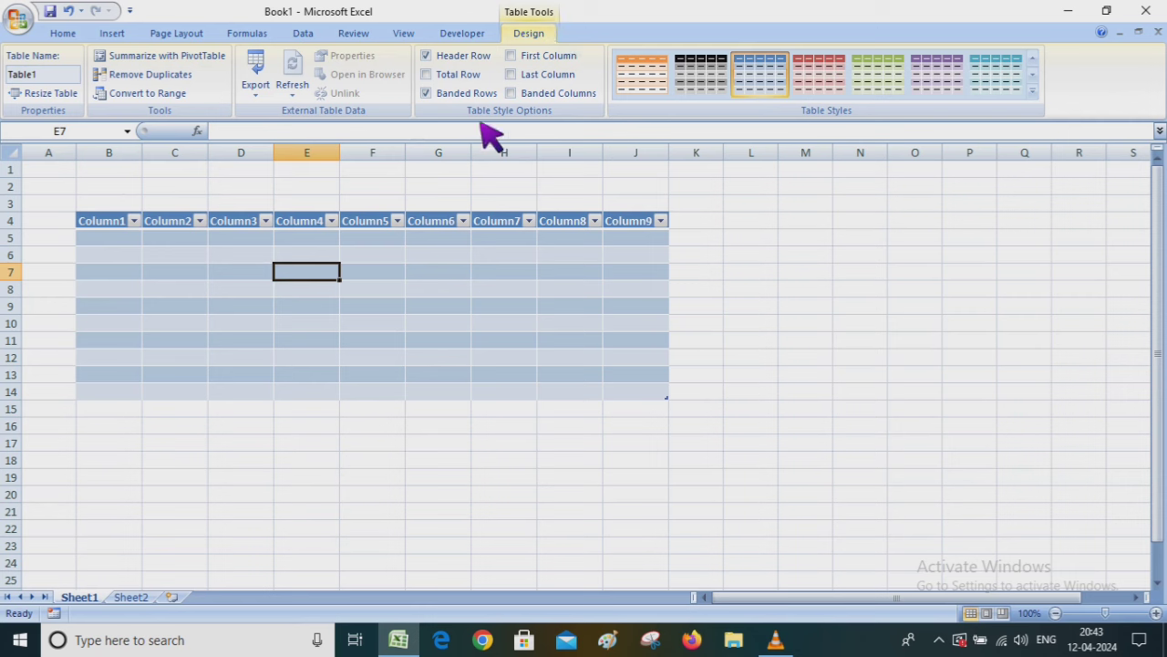
{"action": "left_click", "coordinate": [444, 65]}
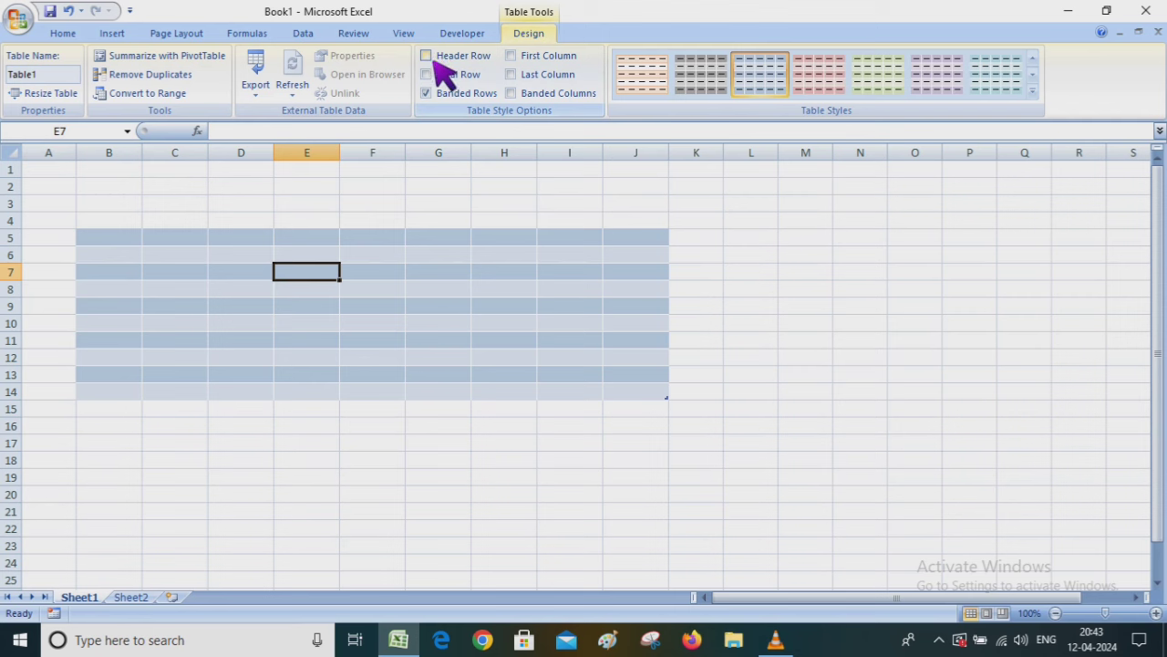
{"action": "left_click", "coordinate": [444, 65]}
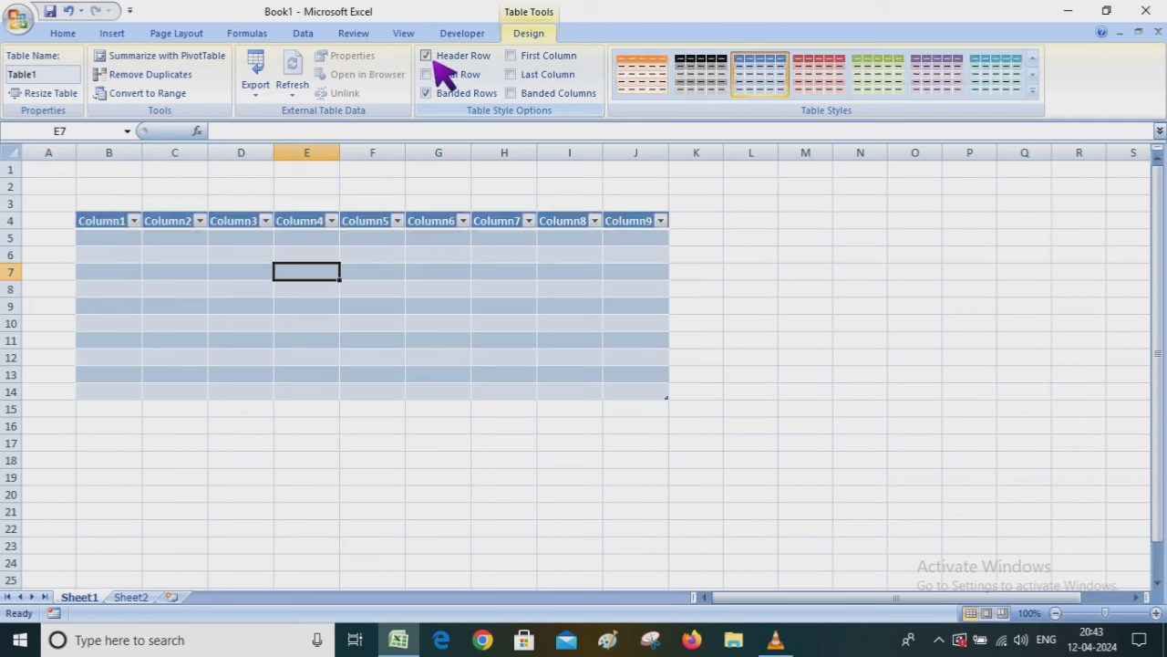
{"action": "left_click", "coordinate": [518, 62]}
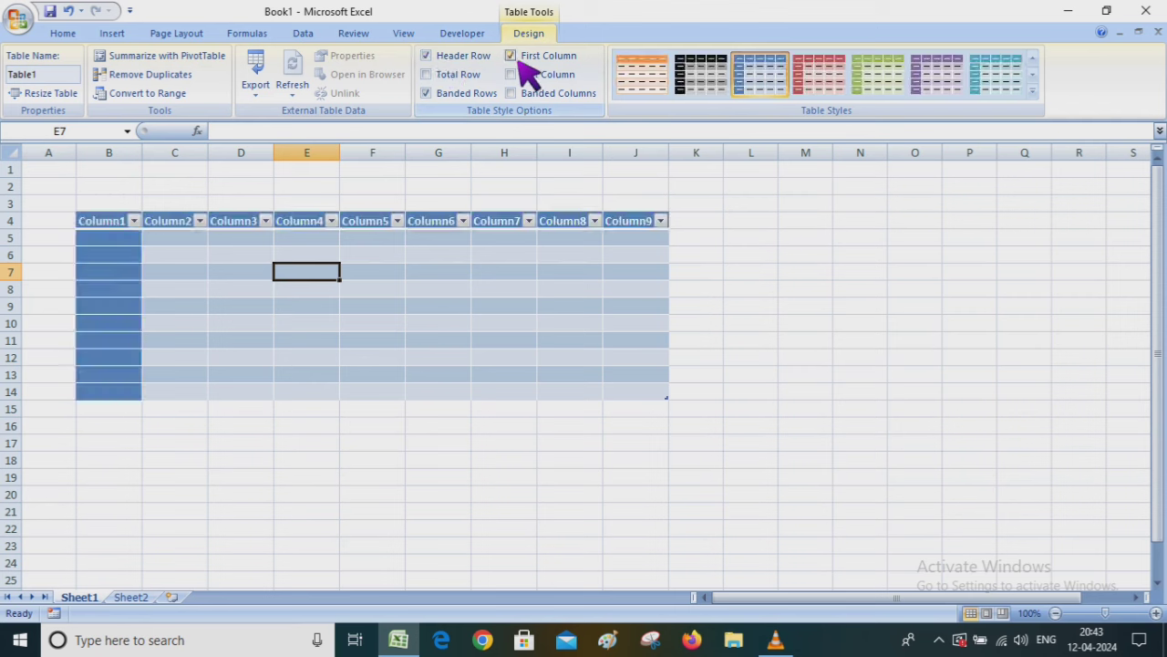
{"action": "left_click", "coordinate": [519, 60]}
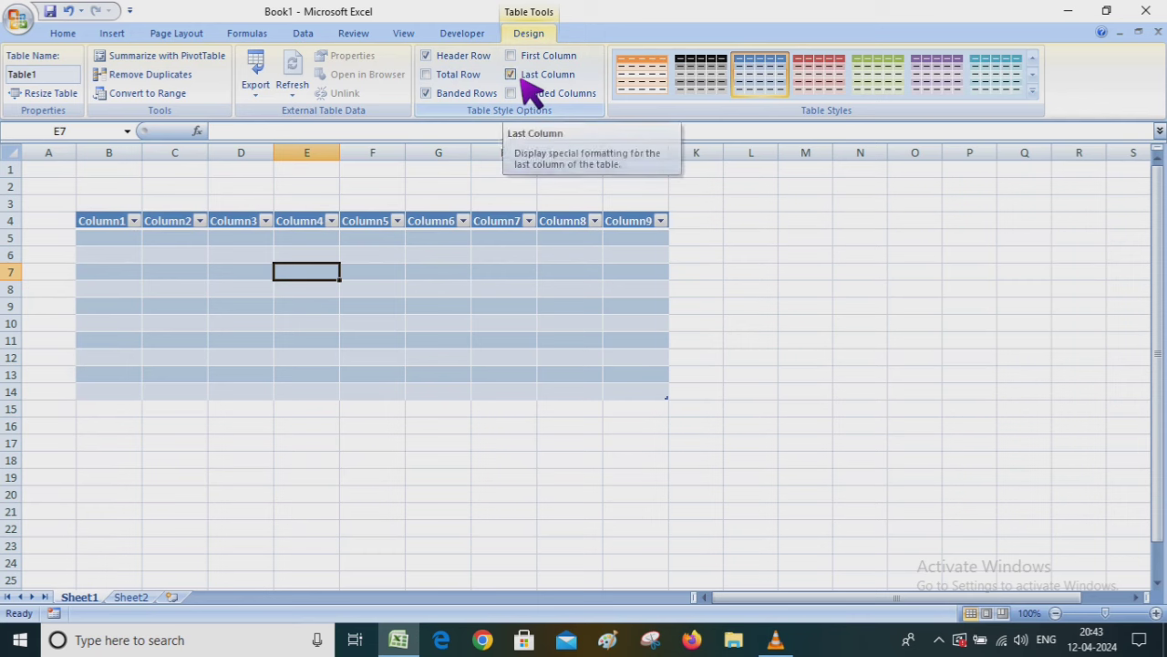
{"action": "left_click", "coordinate": [521, 77]}
{"action": "left_click", "coordinate": [522, 77]}
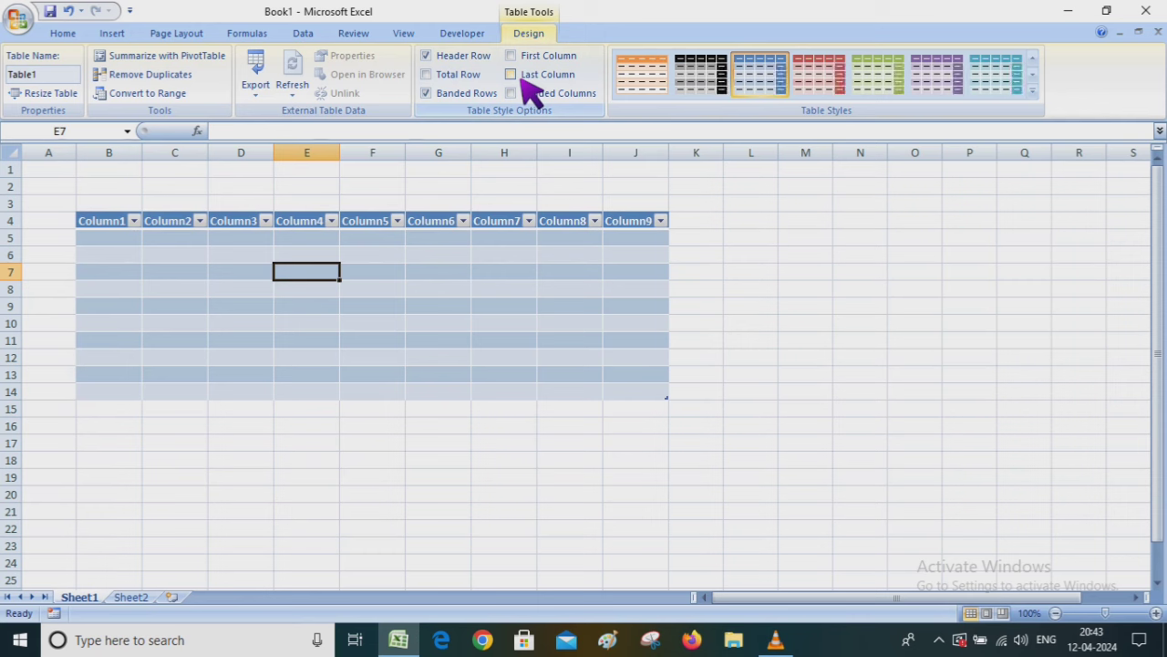
{"action": "left_click", "coordinate": [441, 76]}
{"action": "left_click", "coordinate": [441, 95]}
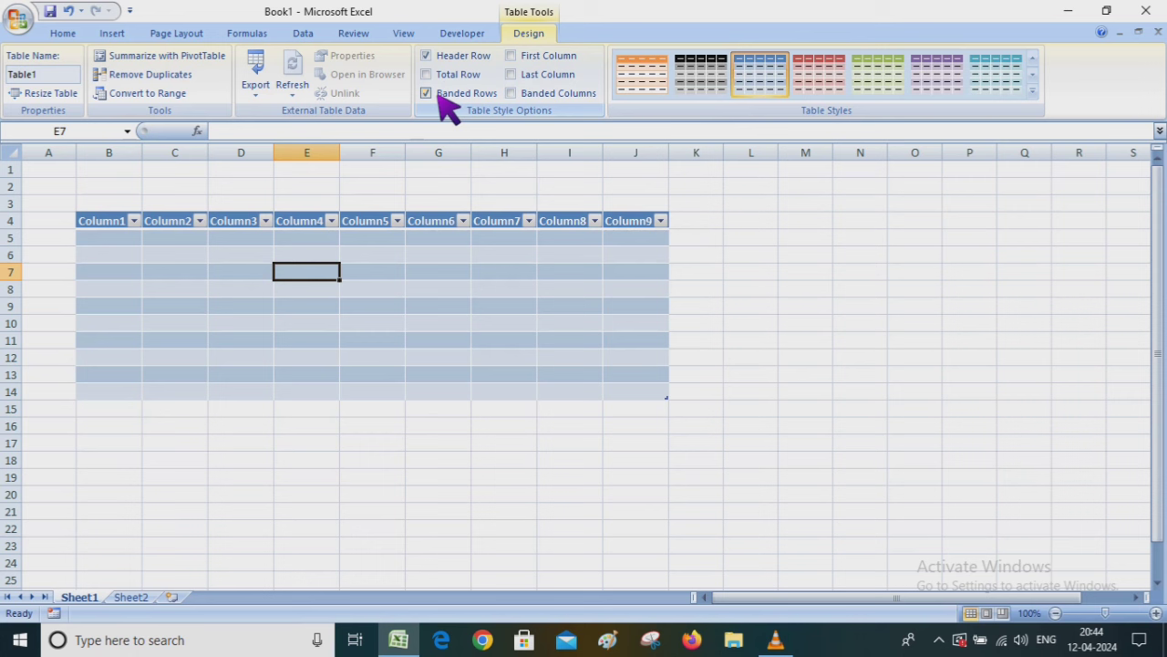
Apply the black-header Medium table style with grey banded rows.
{"action": "left_click", "coordinate": [1033, 90]}
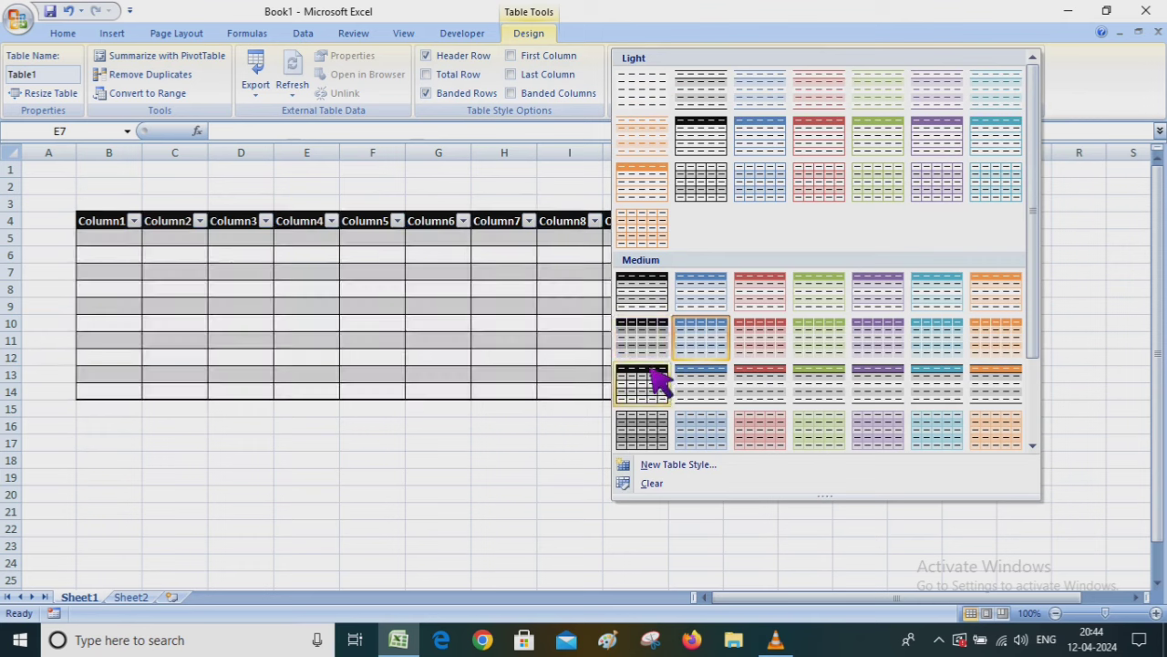
{"action": "left_click", "coordinate": [662, 391]}
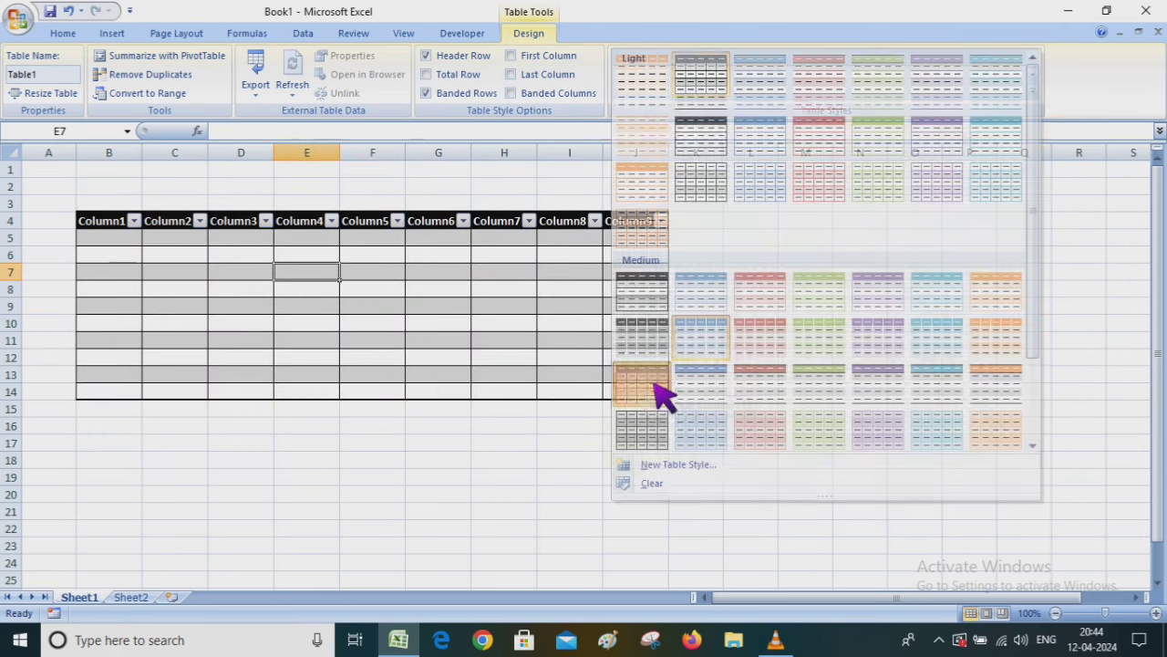
{"action": "left_click", "coordinate": [361, 345]}
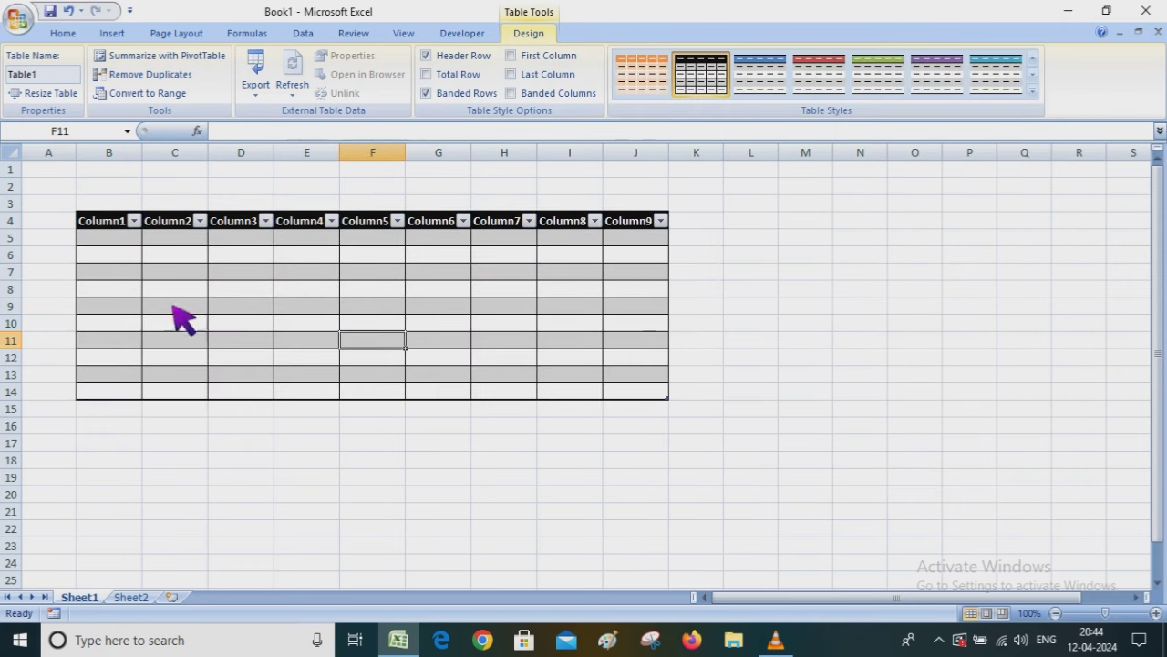
Rename headers B4:D4 to SR, NAME and FATHER NAME, then check the SR filter dropdown.
{"action": "double_click", "coordinate": [128, 224]}
{"action": "type", "text": "S"}
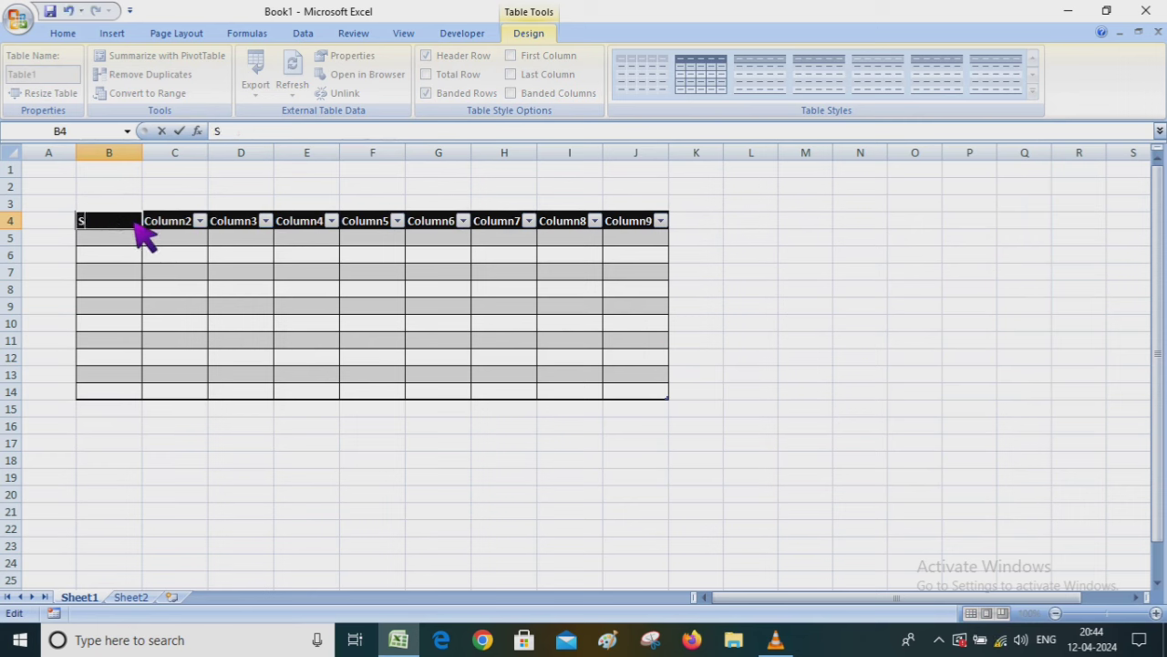
{"action": "type", "text": "R"}
{"action": "key", "text": "Tab"}
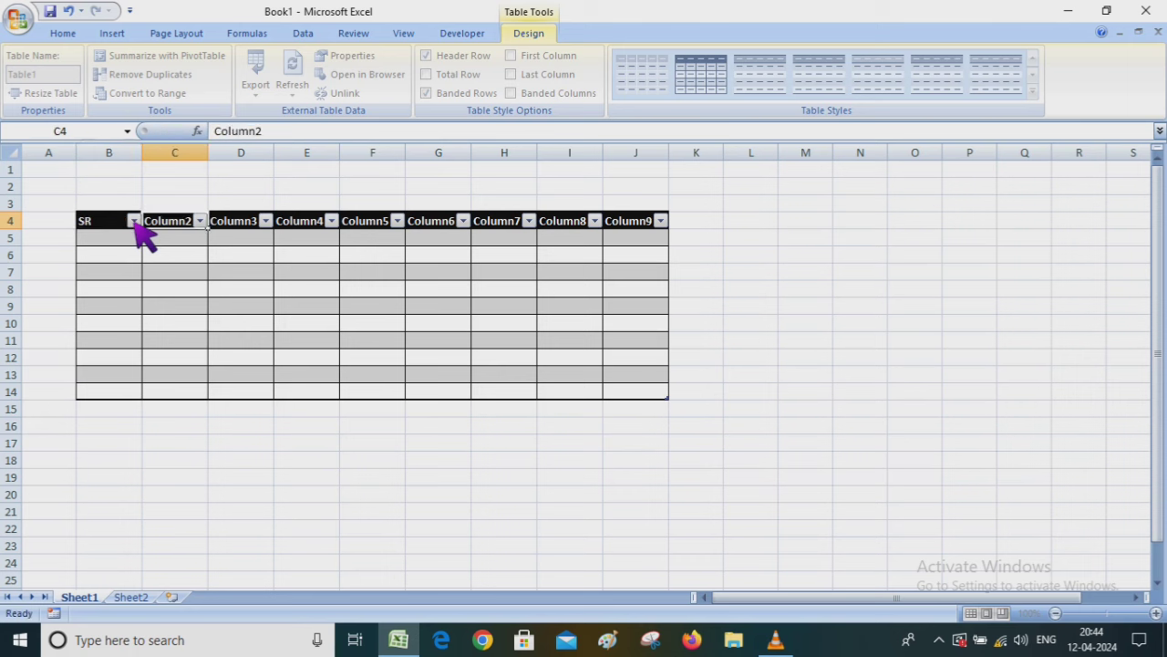
{"action": "type", "text": "NAME"}
{"action": "key", "text": "Tab"}
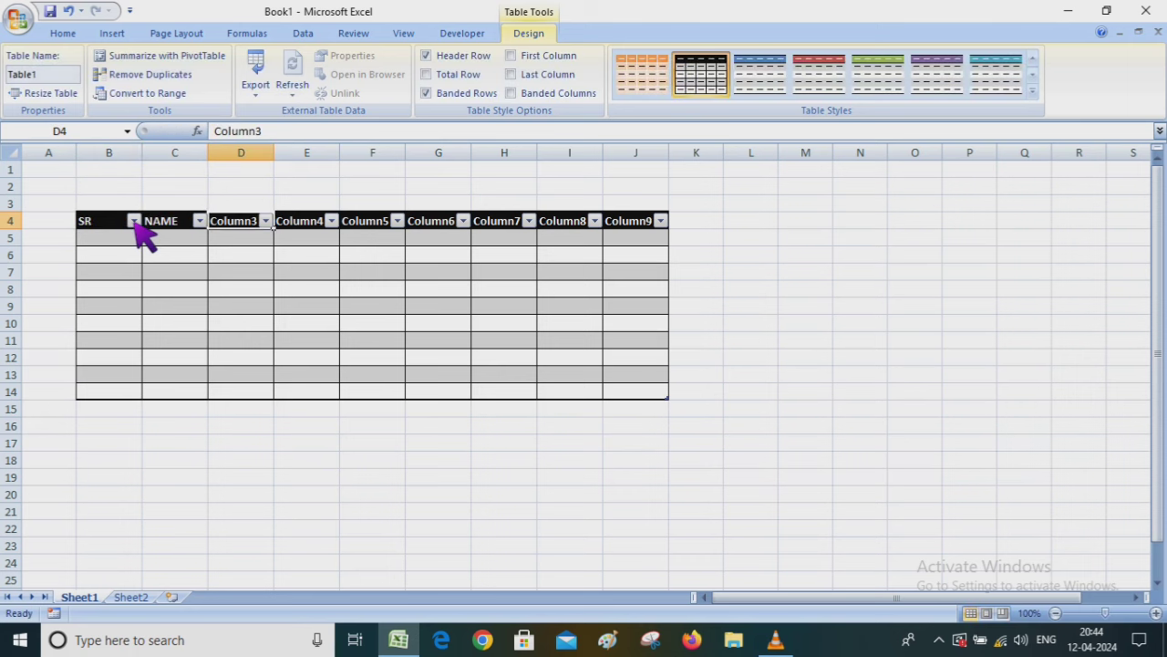
{"action": "type", "text": "FATHER NAME"}
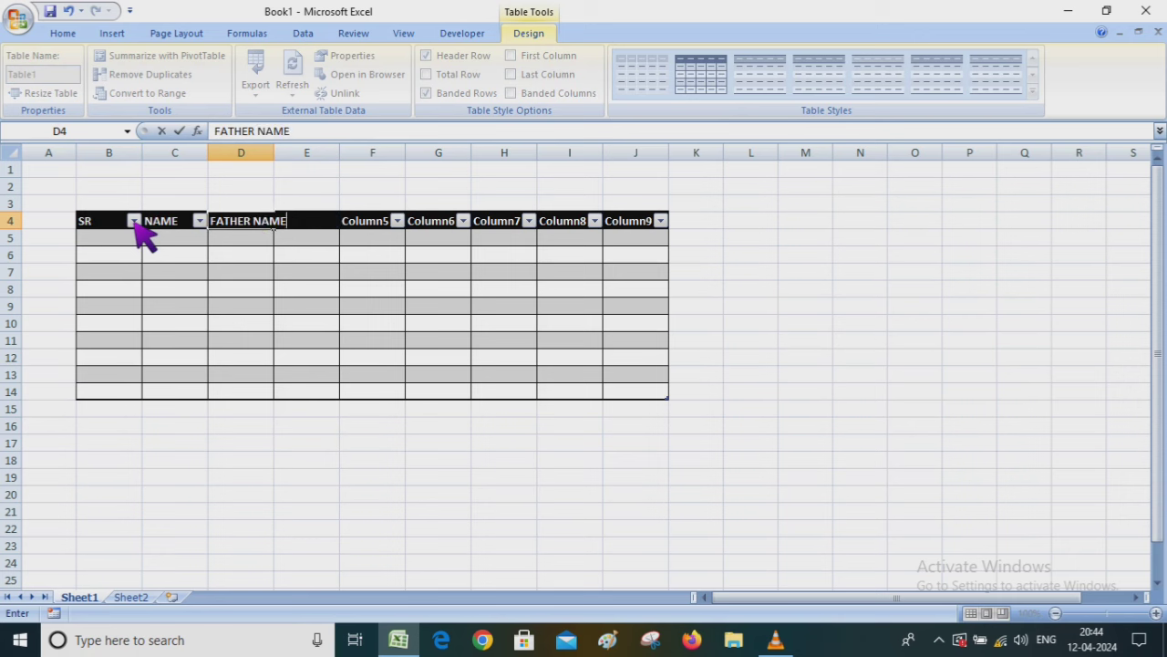
{"action": "key", "text": "Tab"}
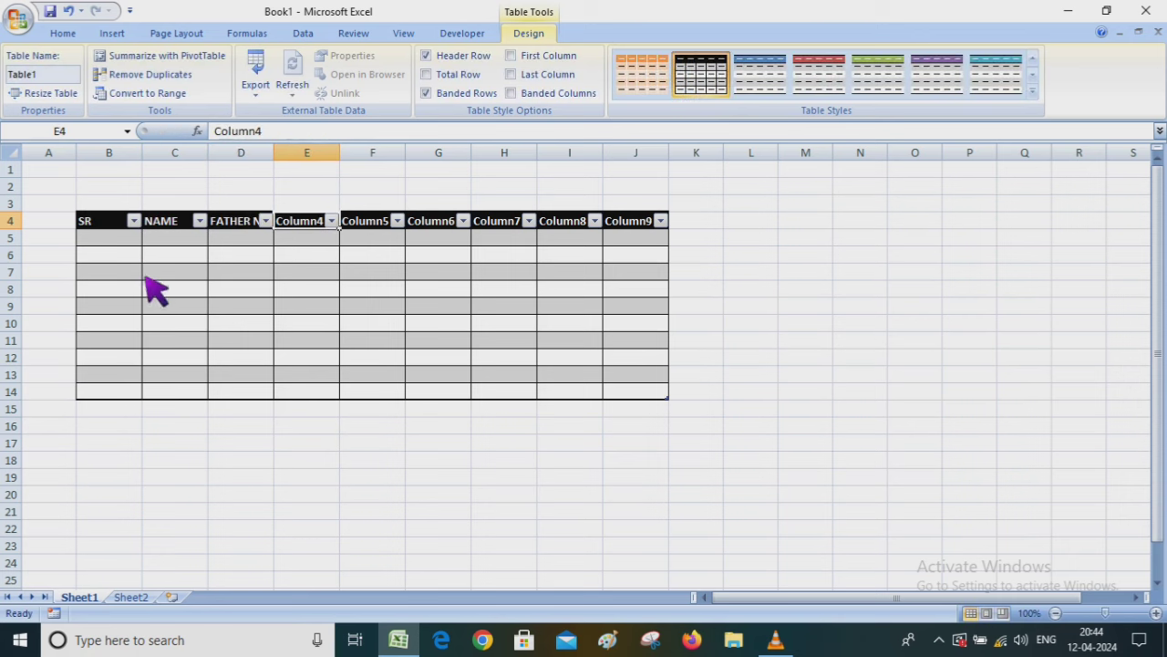
{"action": "left_click", "coordinate": [134, 222]}
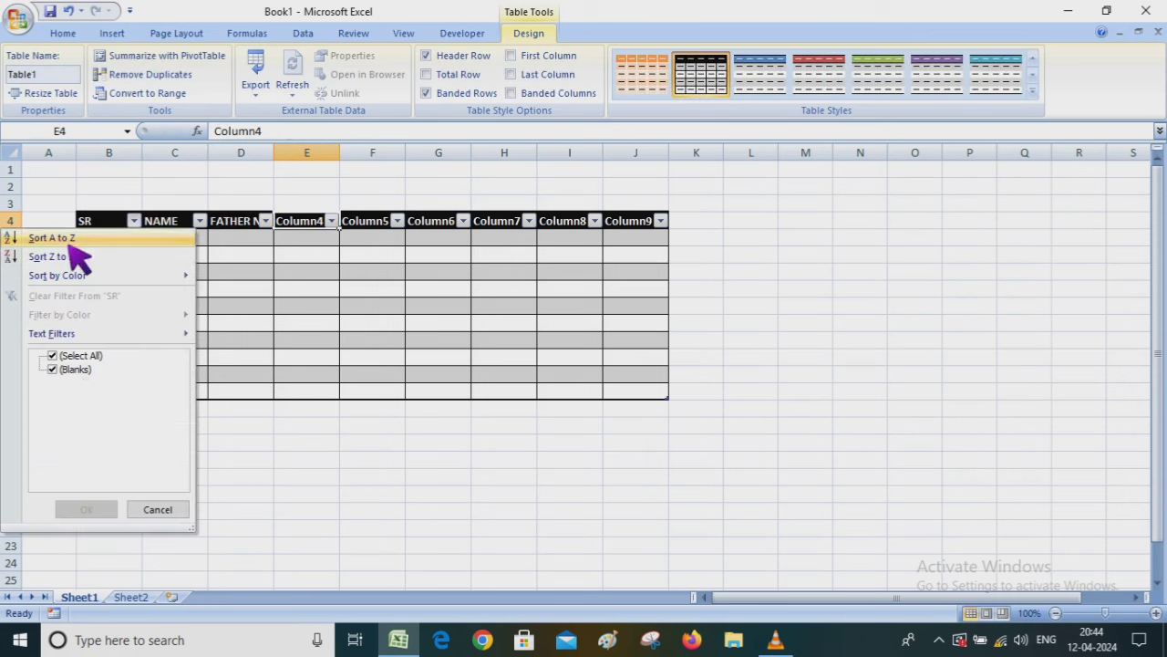
{"action": "left_click", "coordinate": [299, 321]}
Insert a green car clip art from a cars search, enlarge it and move it over the table.
{"action": "left_click", "coordinate": [748, 256]}
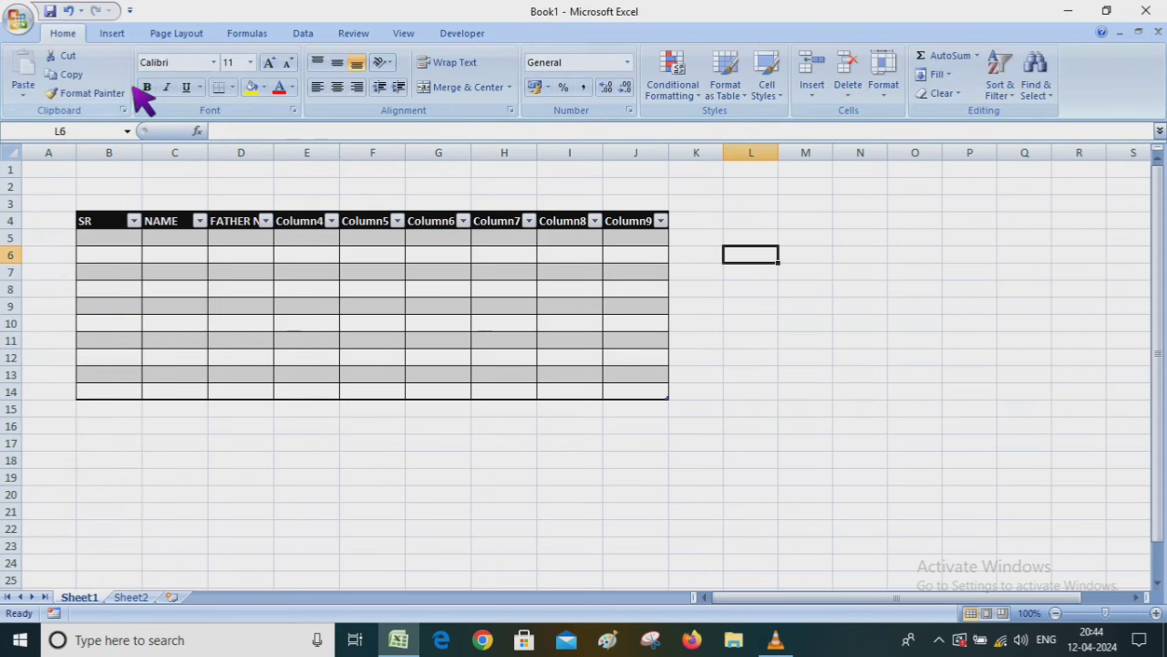
{"action": "left_click", "coordinate": [117, 37]}
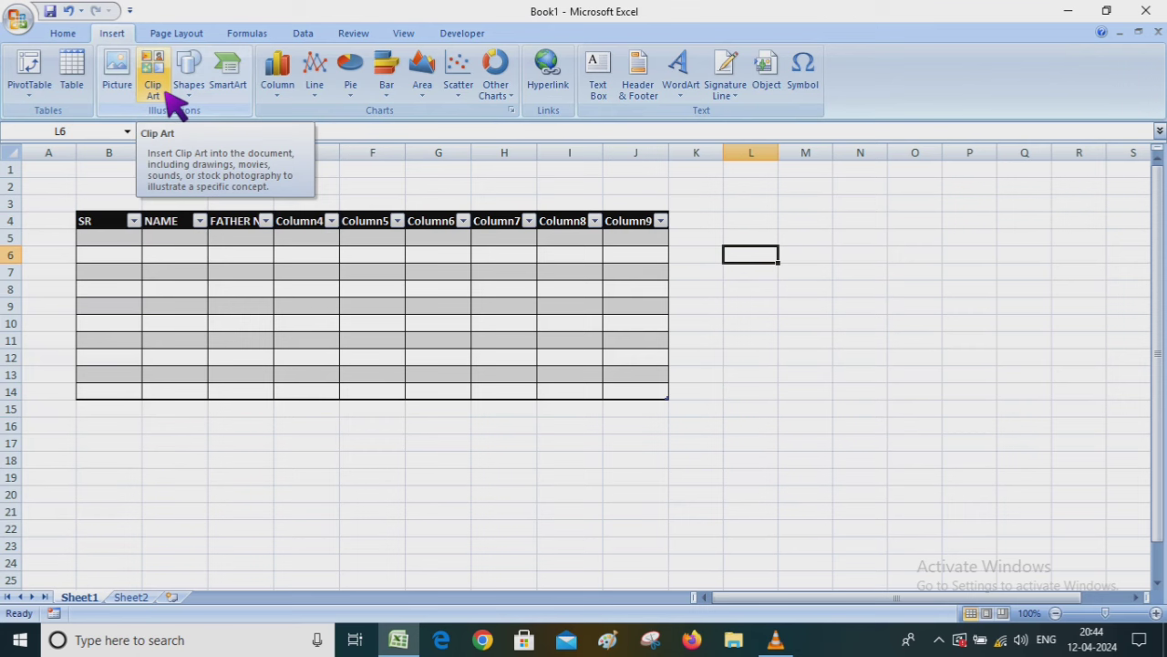
{"action": "left_click", "coordinate": [168, 95]}
{"action": "type", "text": "CAR"}
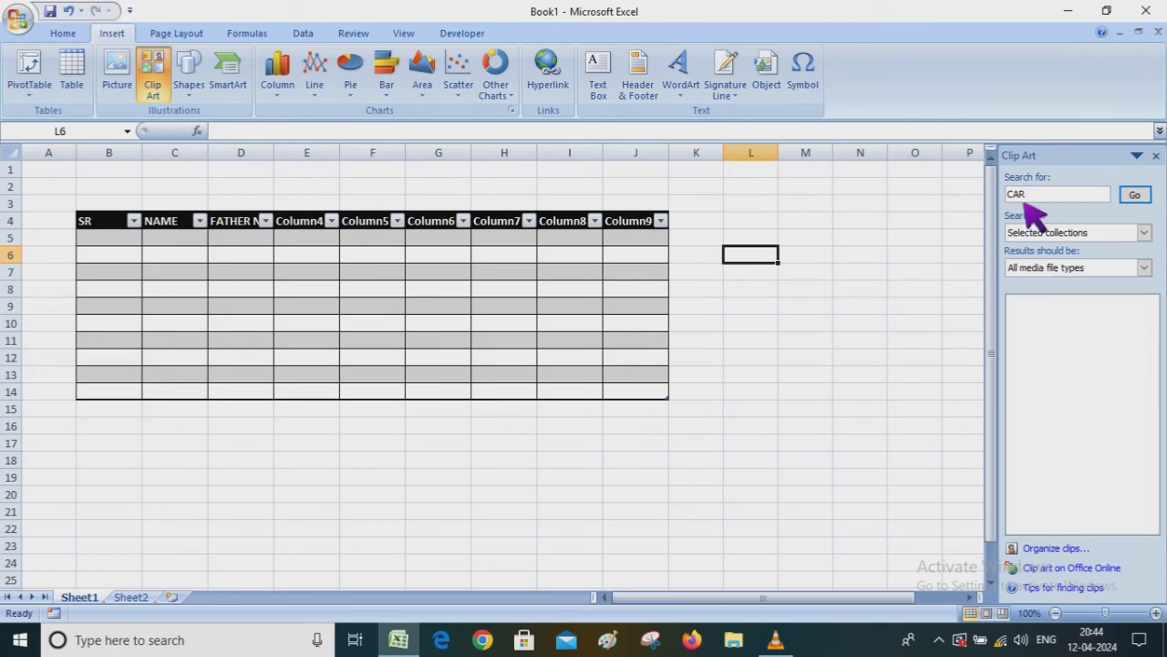
{"action": "left_click", "coordinate": [1147, 201]}
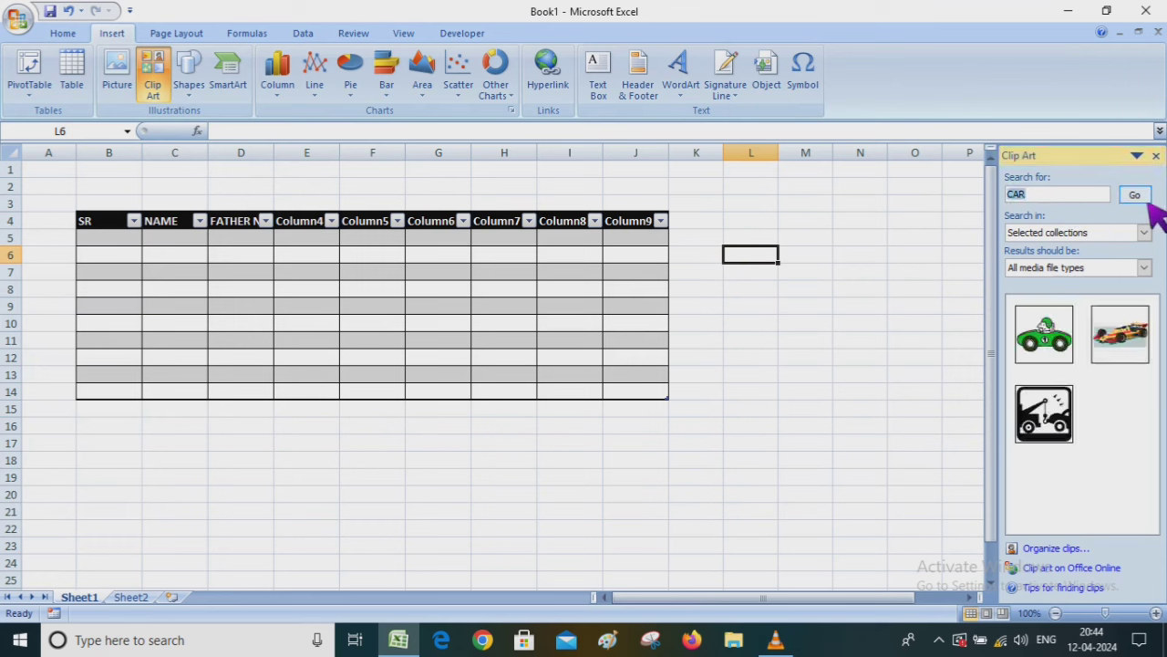
{"action": "left_click", "coordinate": [1058, 360]}
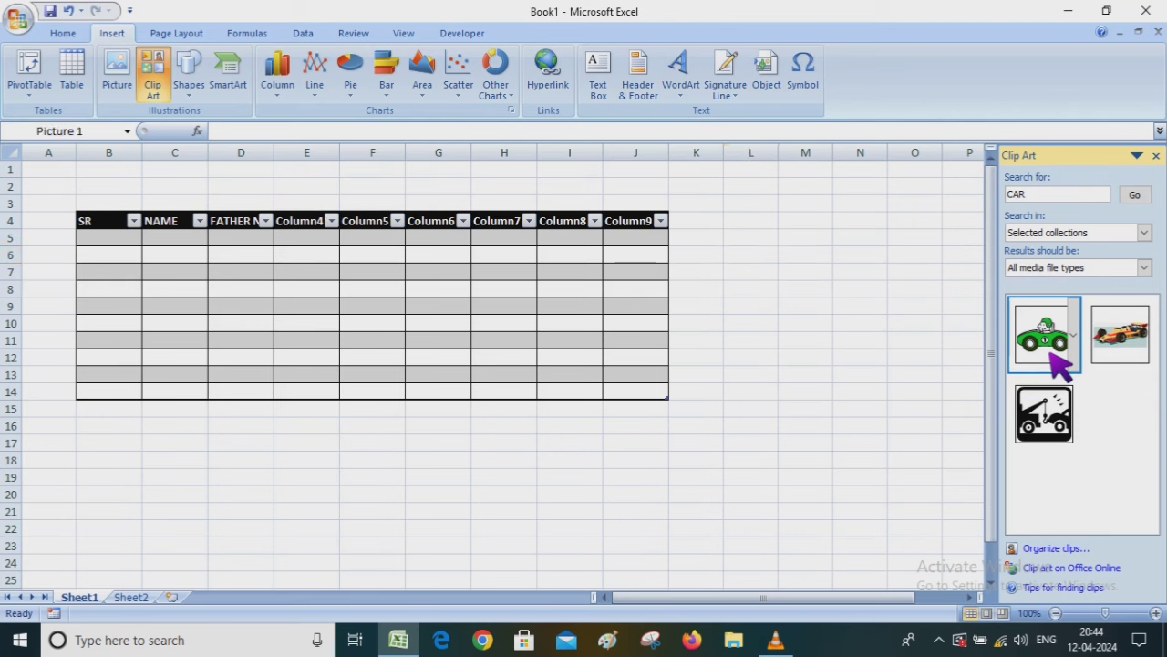
{"action": "mouse_move", "coordinate": [832, 333]}
{"action": "left_mouse_down"}
{"action": "mouse_move", "coordinate": [714, 306]}
{"action": "mouse_move", "coordinate": [931, 423]}
{"action": "left_mouse_up"}
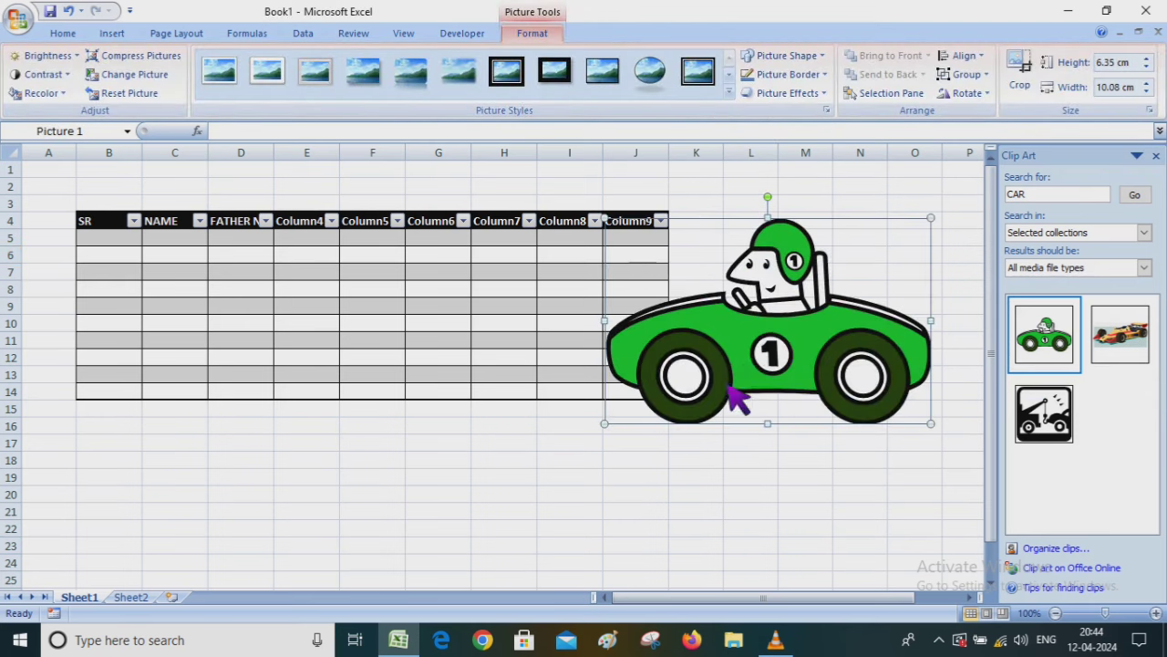
{"action": "left_click_drag", "start_coordinate": [698, 373], "coordinate": [481, 374]}
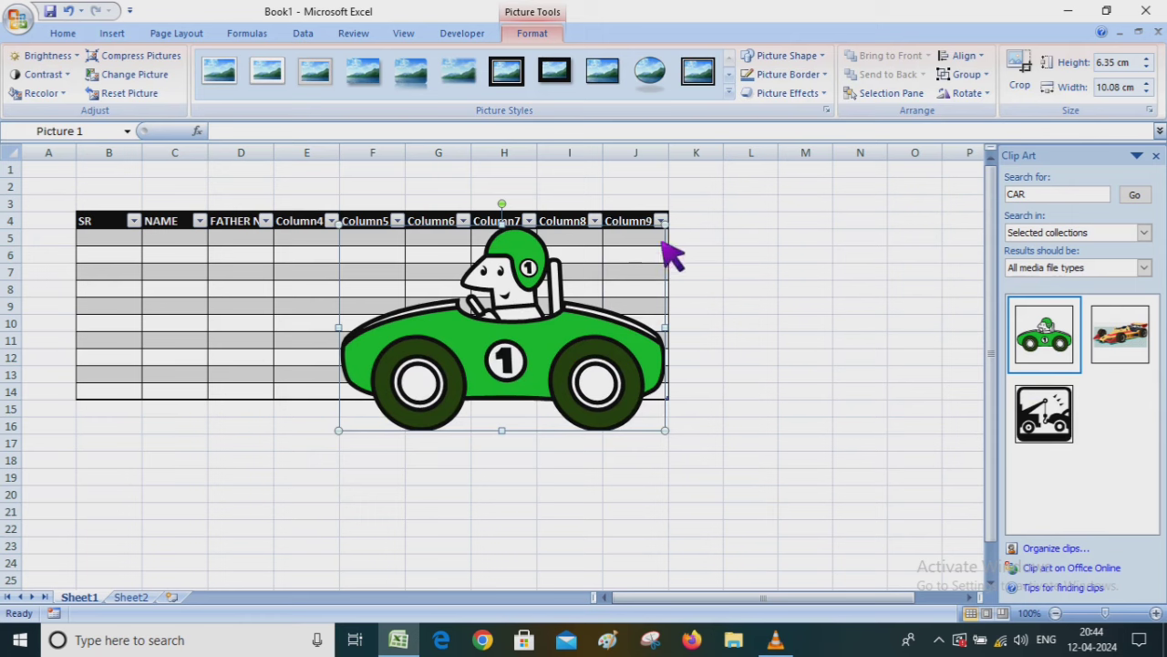
{"action": "mouse_move", "coordinate": [602, 324]}
{"action": "left_mouse_down"}
{"action": "mouse_move", "coordinate": [707, 351]}
{"action": "mouse_move", "coordinate": [724, 331]}
{"action": "left_mouse_up"}
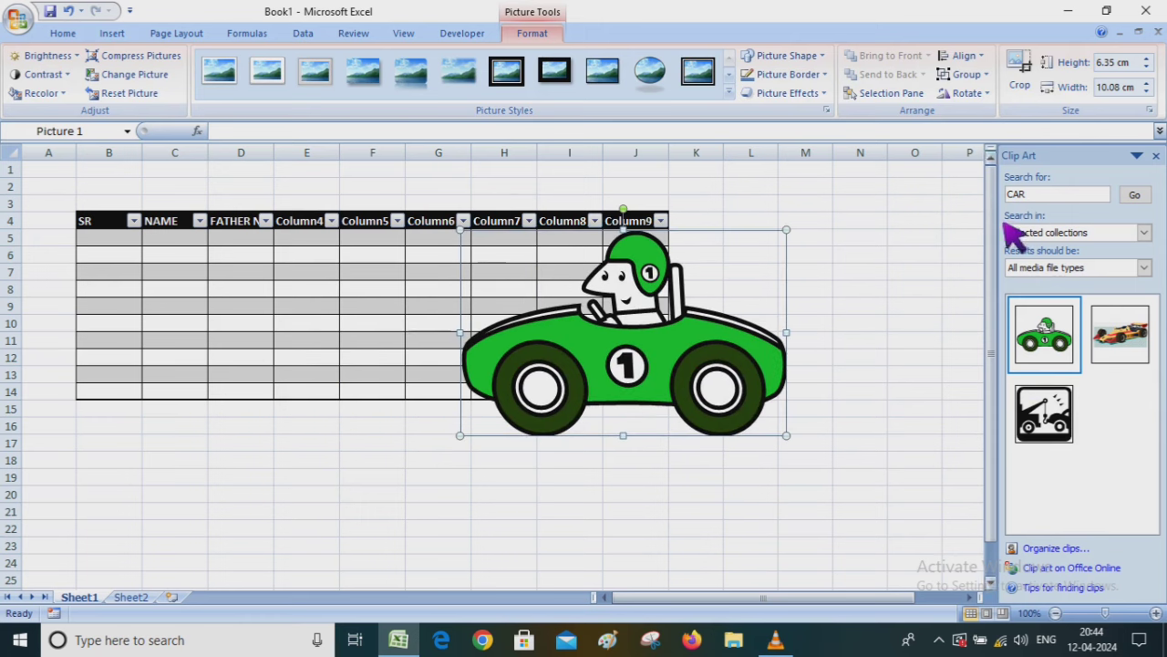
Search clip art for MAN, insert clips, delete the meeting clip from the collection, remove the pictures.
{"action": "double_click", "coordinate": [1051, 196]}
{"action": "type", "text": "MAN"}
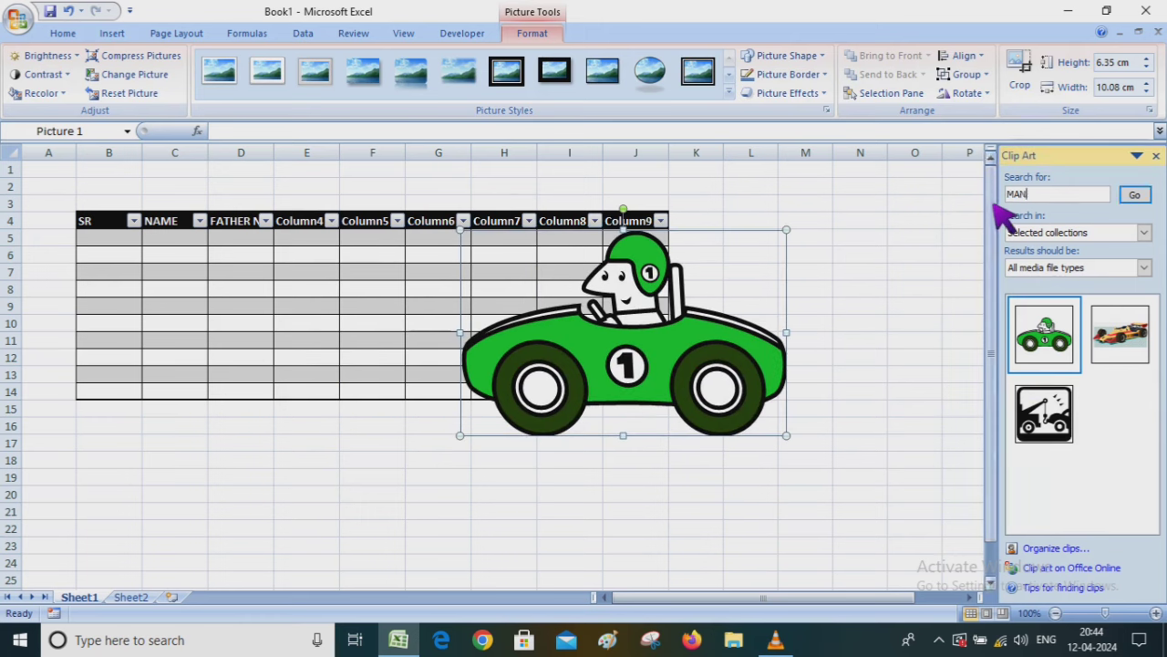
{"action": "left_click", "coordinate": [1134, 194]}
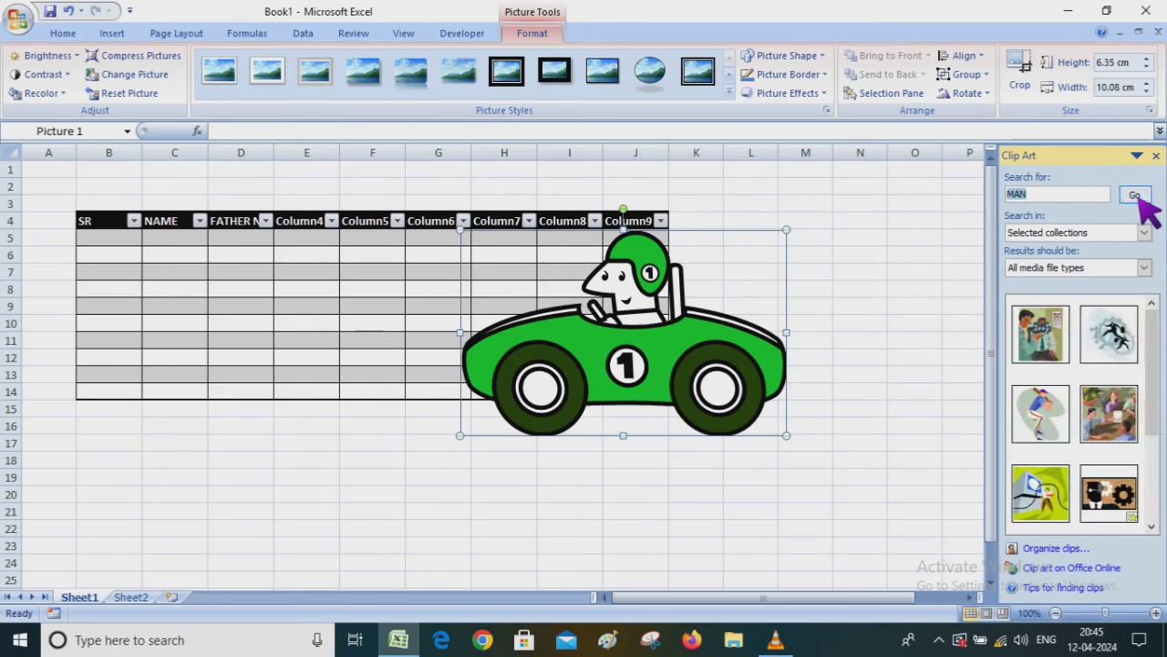
{"action": "scroll", "coordinate": [1069, 466], "scroll_direction": "up", "scroll_amount": 3}
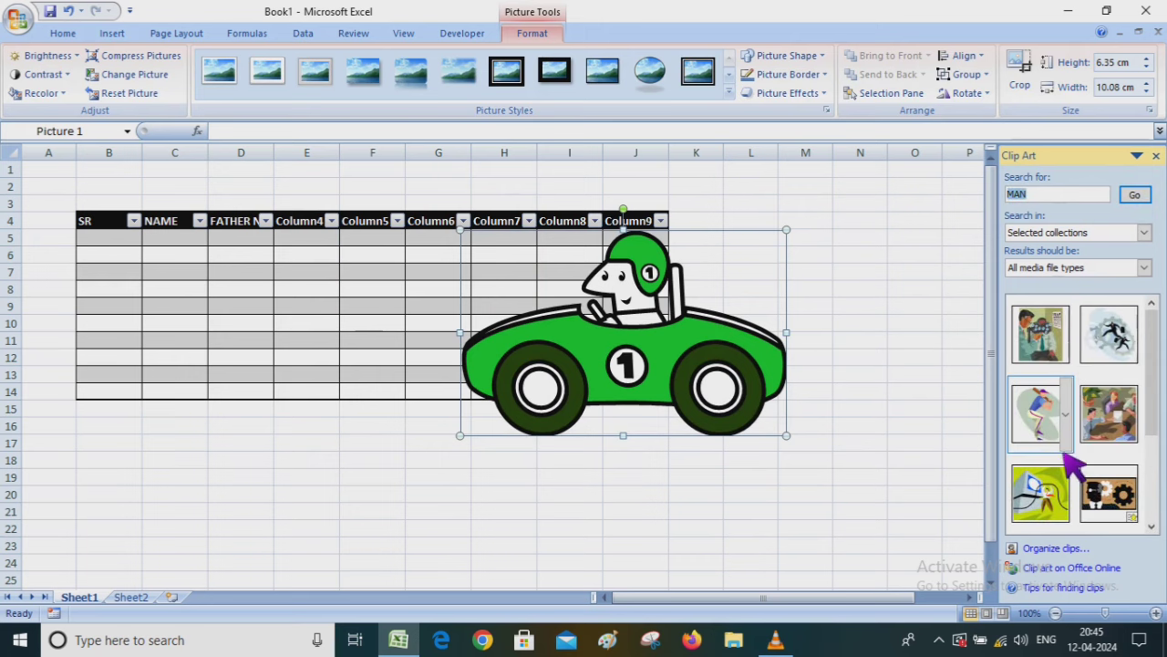
{"action": "left_click", "coordinate": [1049, 392]}
{"action": "left_click", "coordinate": [1122, 421]}
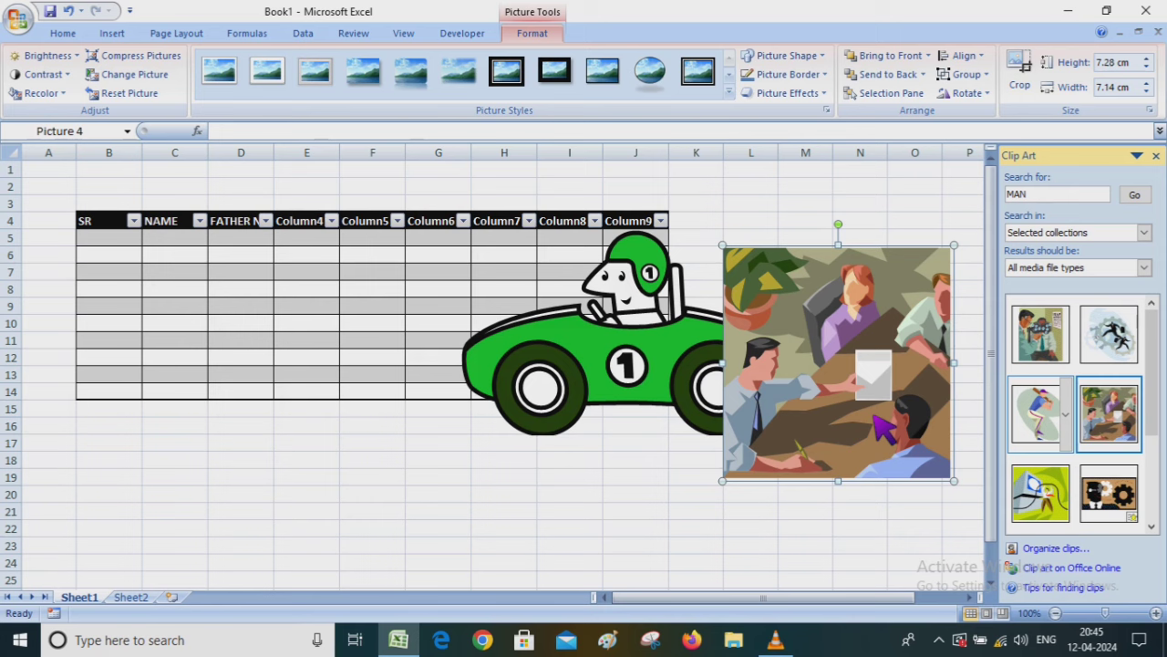
{"action": "key", "text": "Delete"}
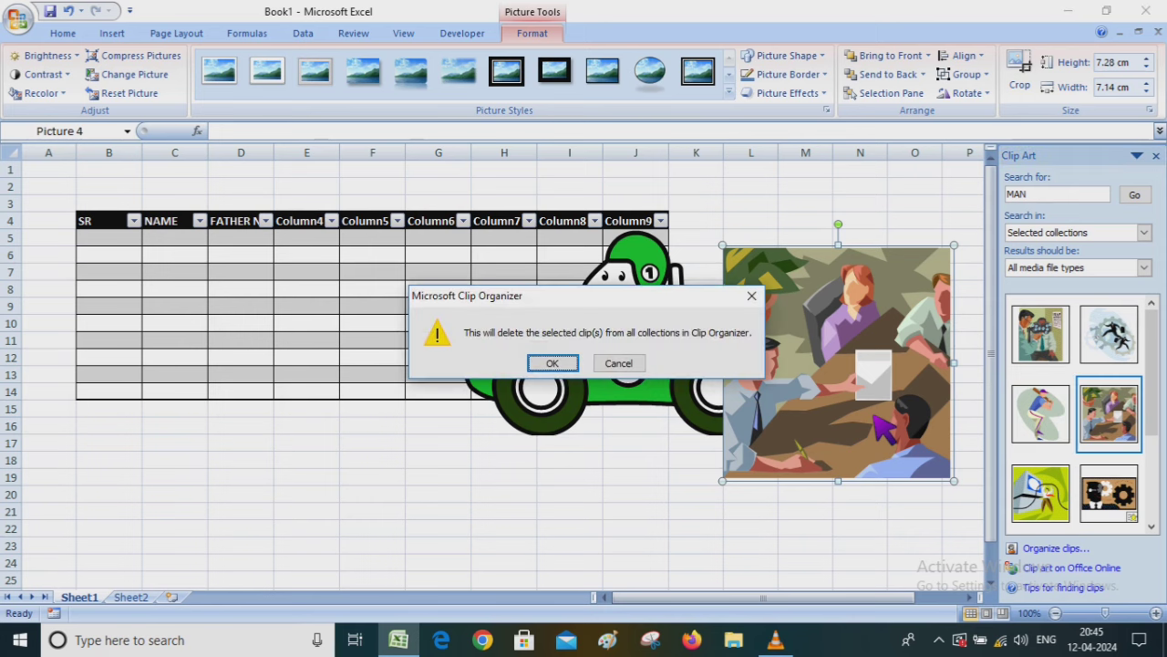
{"action": "key", "text": "Return"}
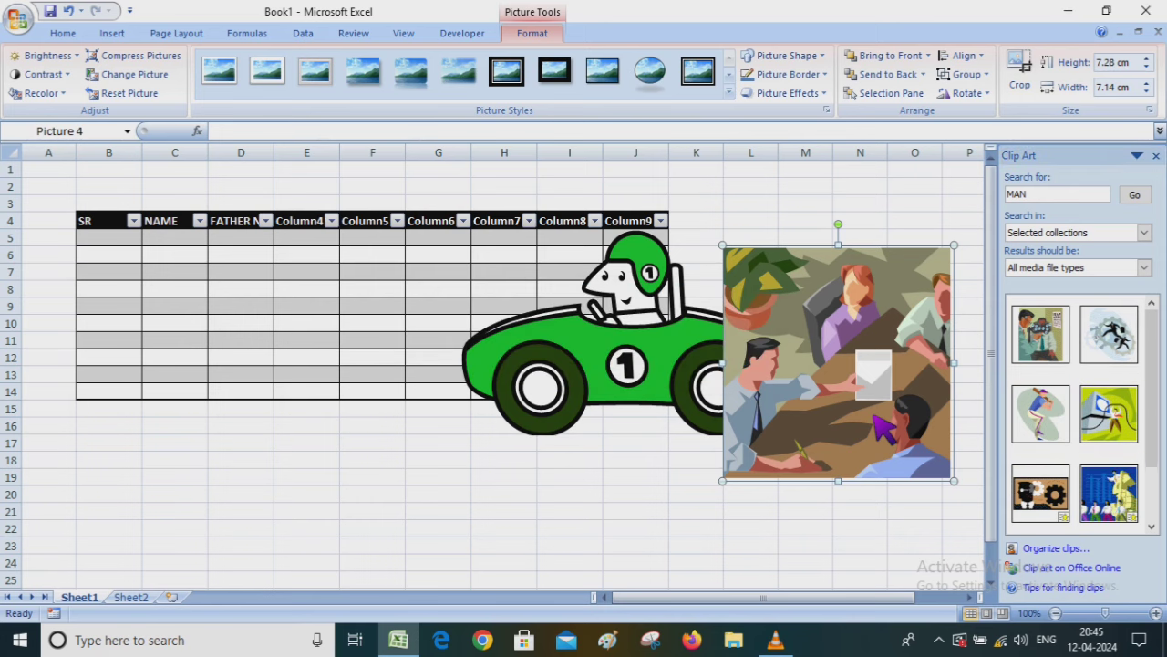
{"action": "key", "text": "ctrl+z"}
{"action": "key", "text": "ctrl+z"}
Draw a 16-point star shape and position it below Table1.
{"action": "left_click", "coordinate": [831, 380]}
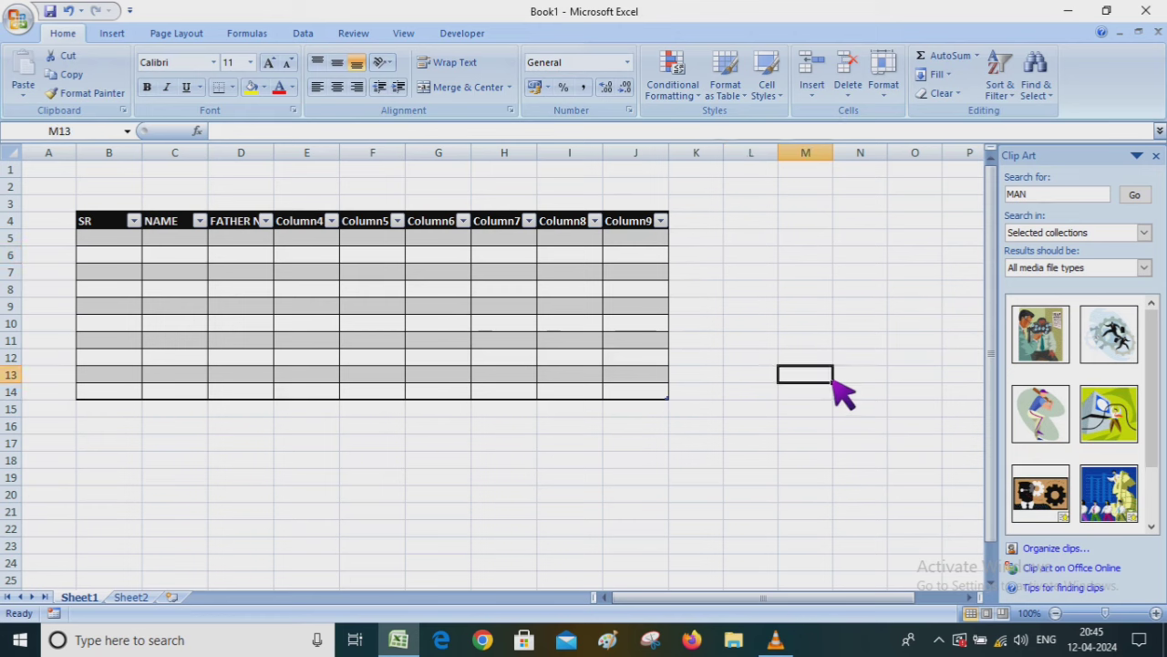
{"action": "left_click", "coordinate": [132, 37]}
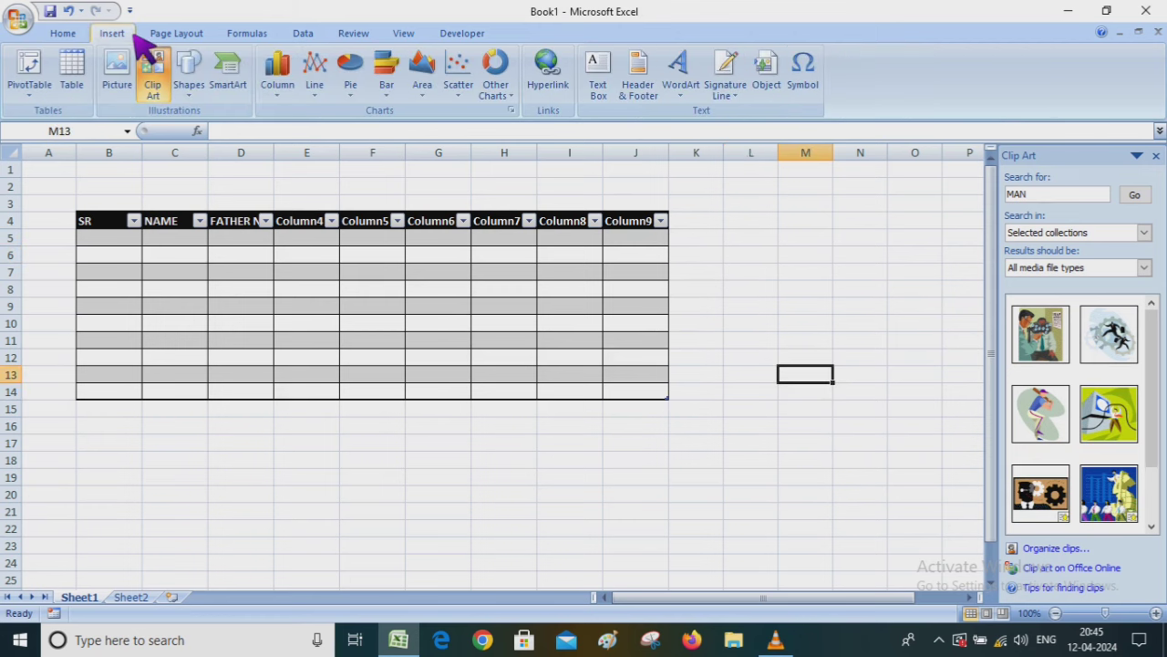
{"action": "left_click", "coordinate": [202, 100]}
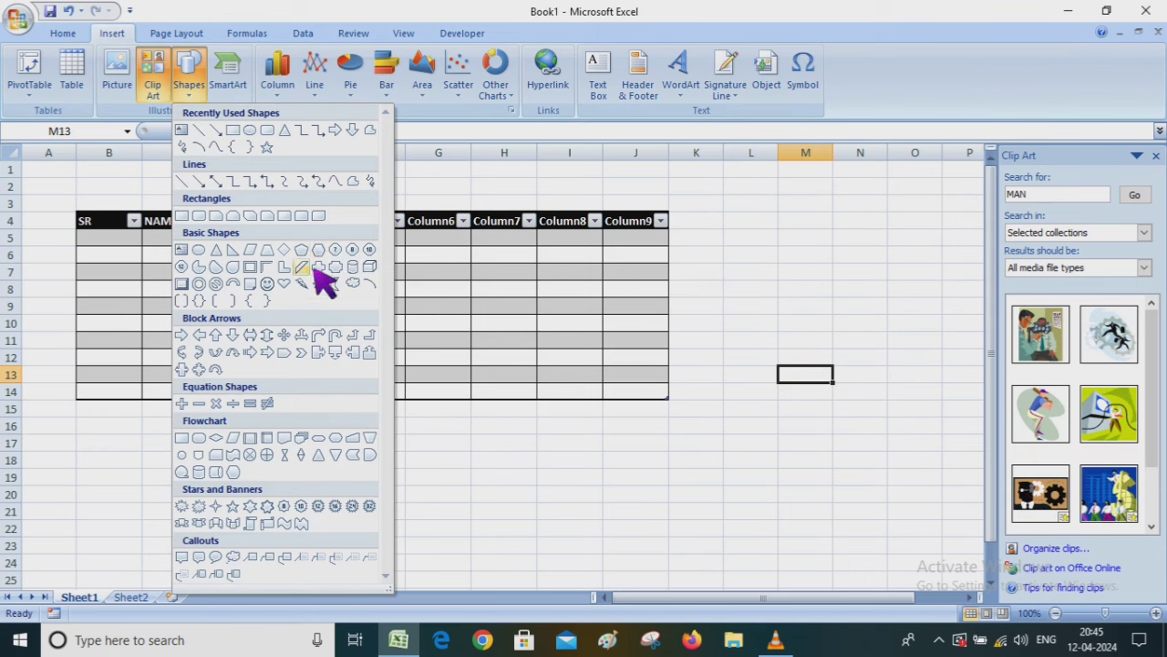
{"action": "left_click", "coordinate": [335, 506]}
{"action": "left_click_drag", "start_coordinate": [410, 426], "coordinate": [538, 540]}
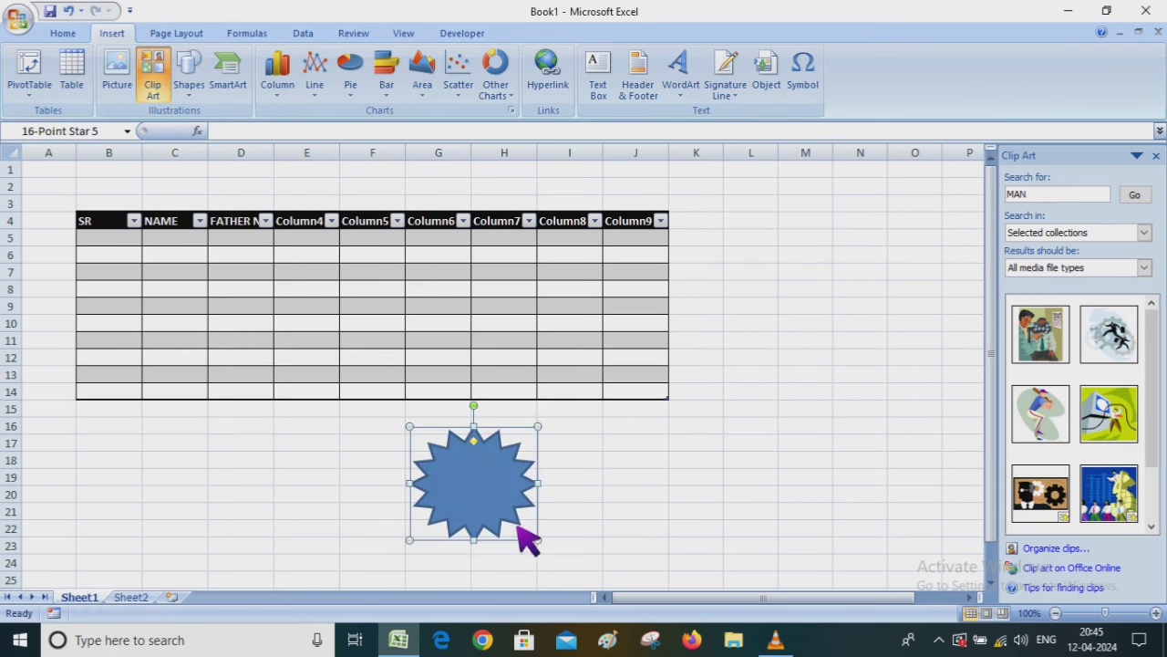
{"action": "left_click_drag", "start_coordinate": [483, 449], "coordinate": [497, 488]}
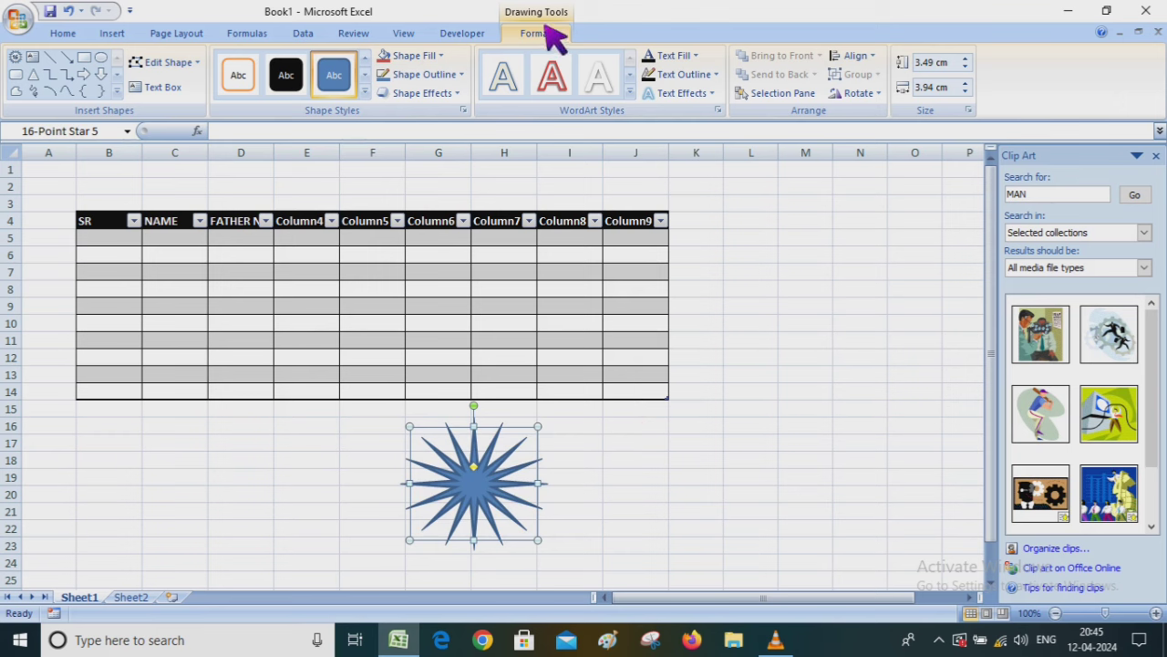
{"action": "left_click", "coordinate": [365, 92]}
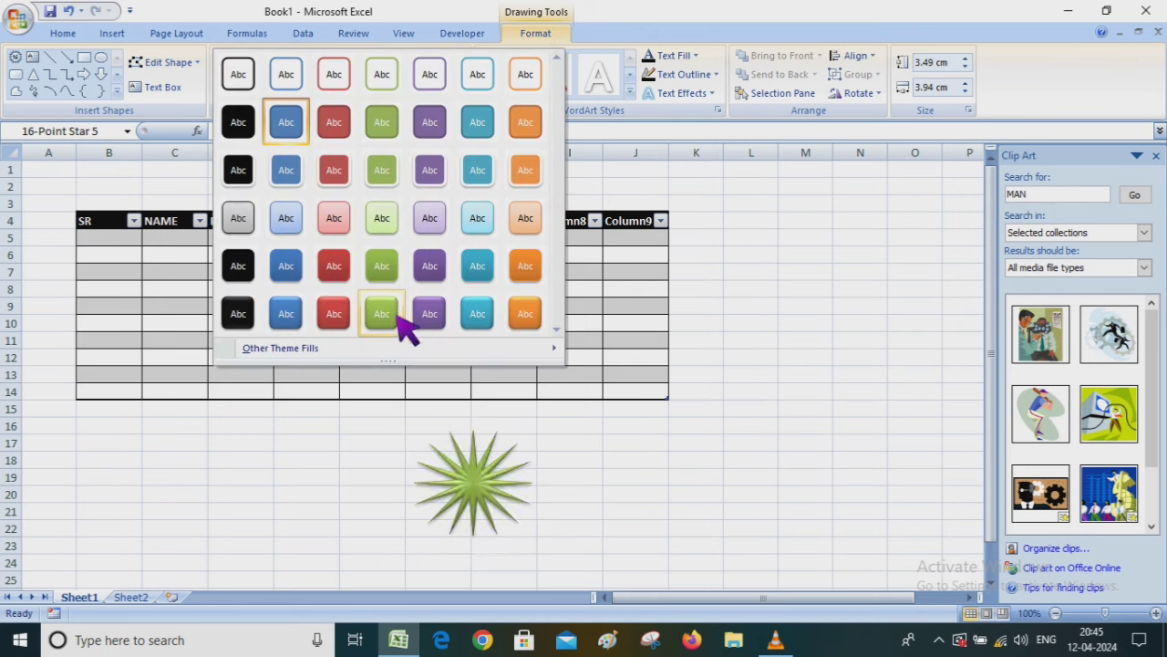
Apply the purple Intense Effect - Accent 4 style and enlarge the star.
{"action": "left_click", "coordinate": [446, 310]}
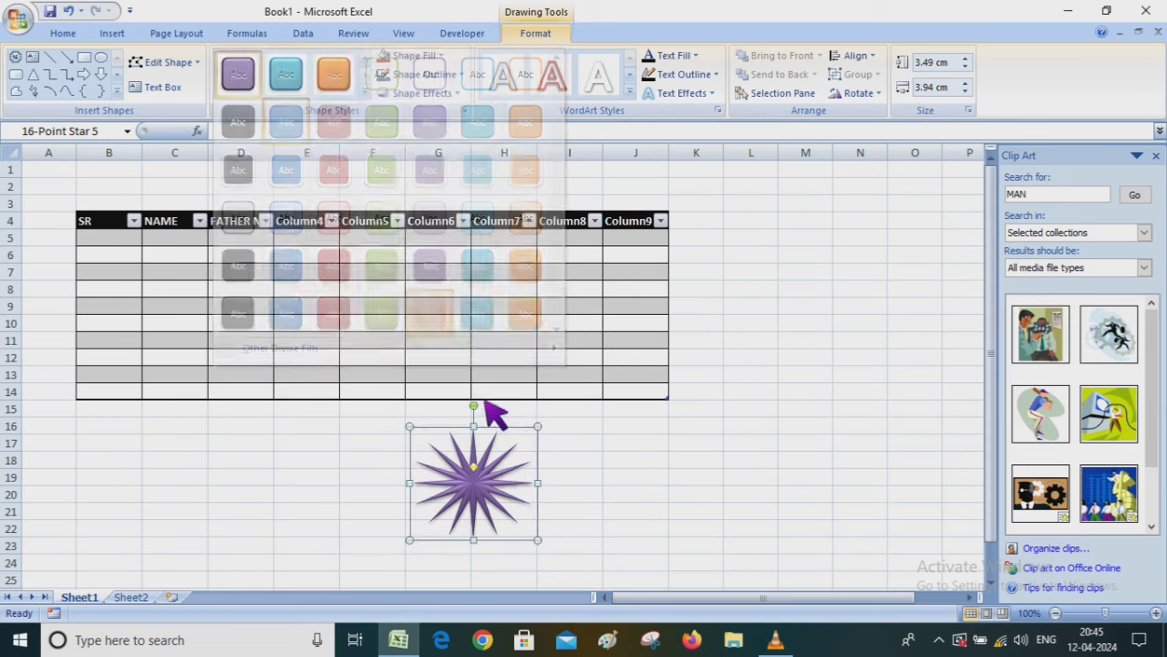
{"action": "left_click_drag", "start_coordinate": [547, 434], "coordinate": [599, 384]}
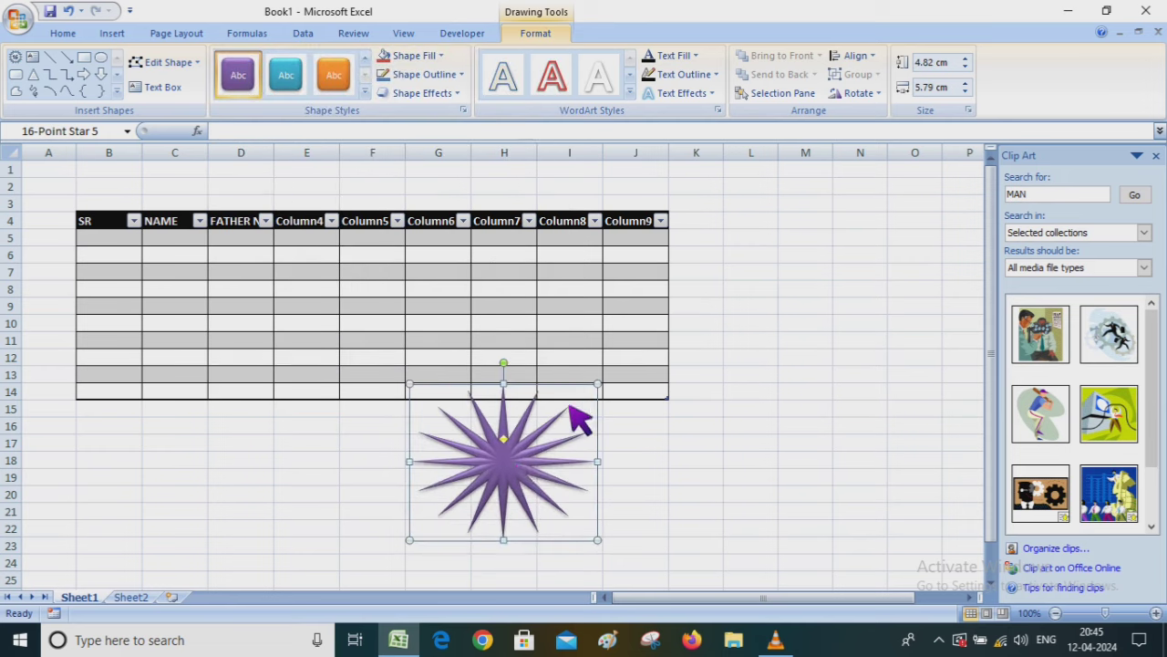
{"action": "left_click_drag", "start_coordinate": [552, 496], "coordinate": [583, 511]}
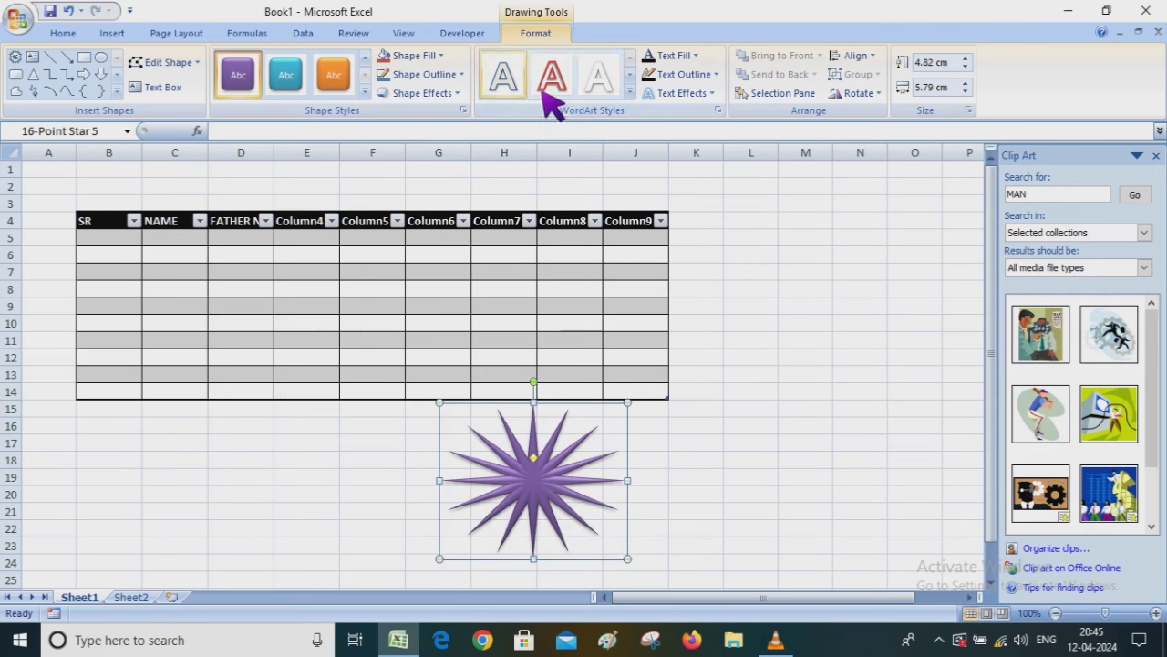
Fill the star with red and give it a black outline.
{"action": "left_click", "coordinate": [441, 57]}
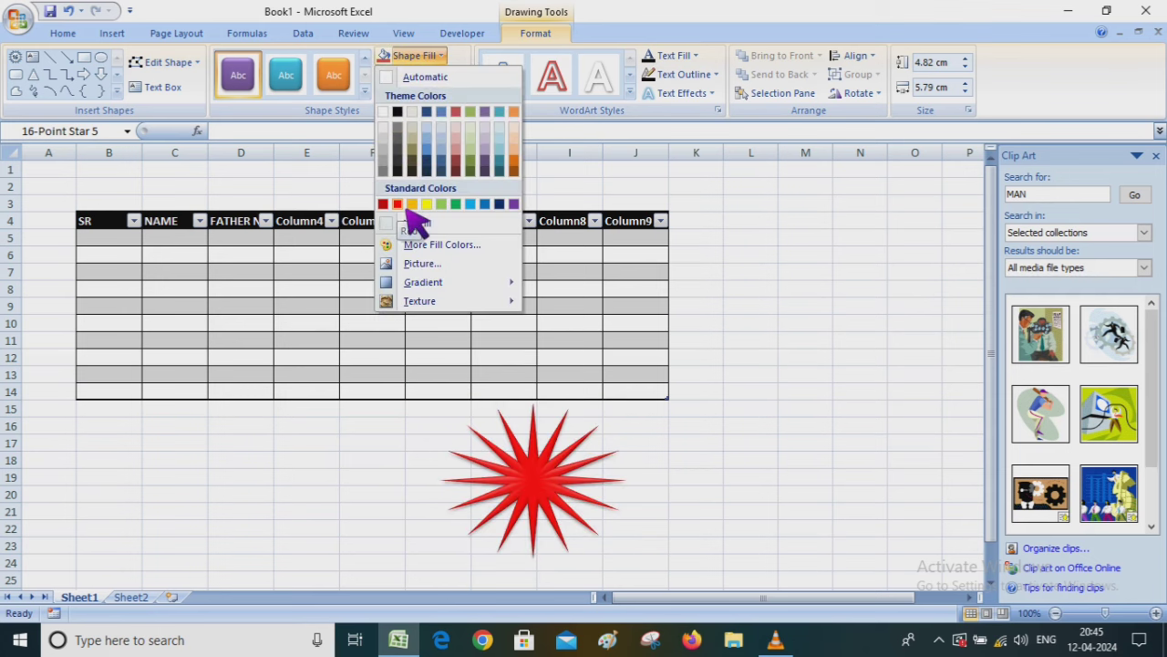
{"action": "left_click", "coordinate": [406, 208]}
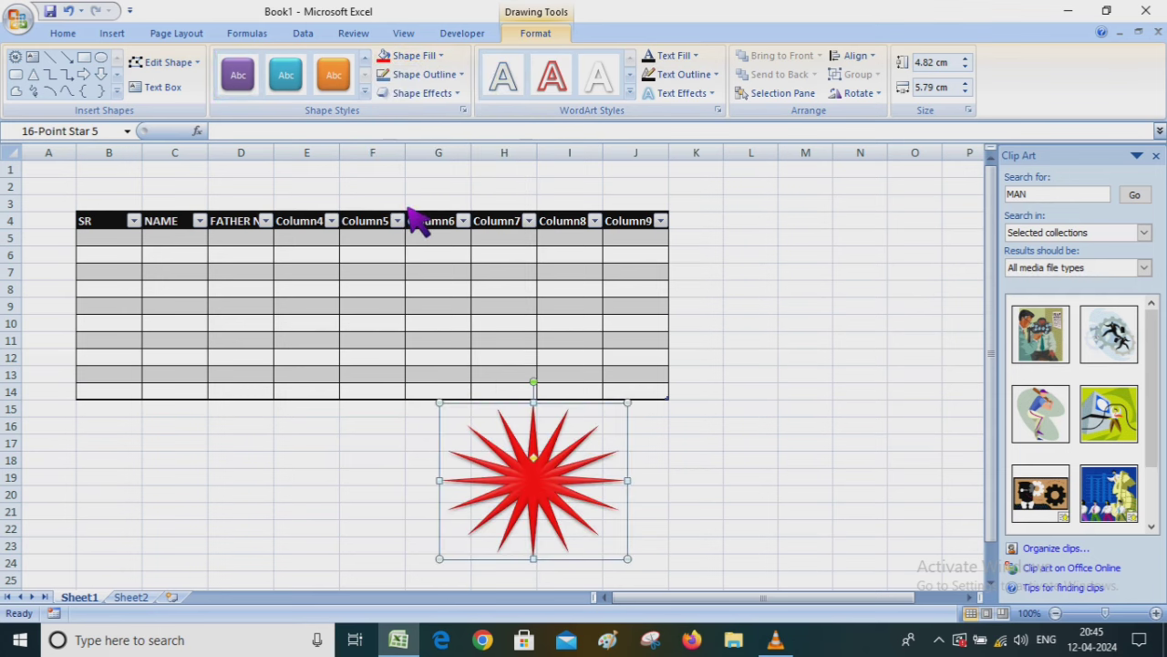
{"action": "left_click", "coordinate": [447, 75]}
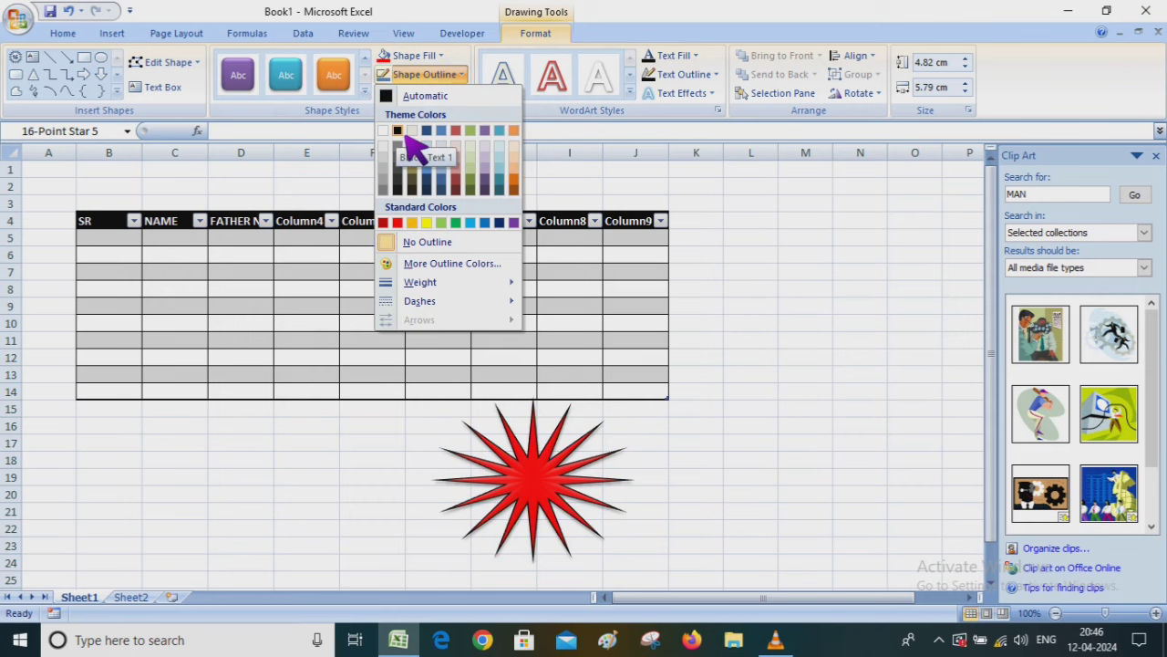
{"action": "left_click", "coordinate": [406, 134]}
{"action": "left_click", "coordinate": [717, 394]}
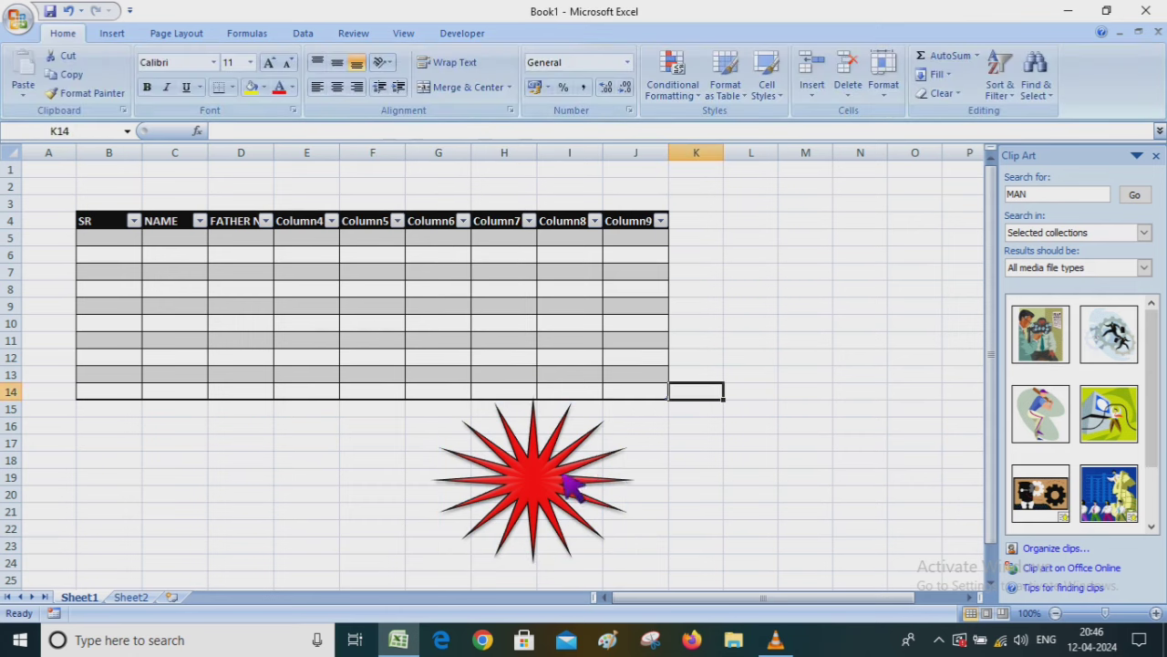
{"action": "left_click", "coordinate": [570, 488]}
Open the Shapes gallery and close it without choosing a shape.
{"action": "left_click", "coordinate": [111, 33]}
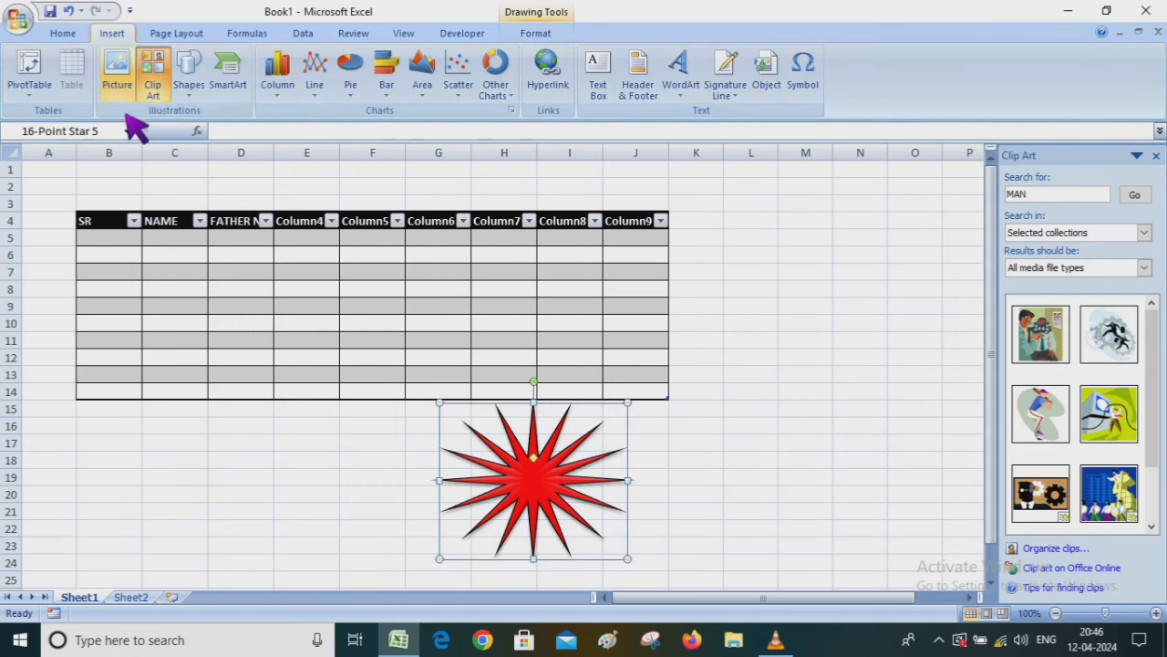
{"action": "left_click", "coordinate": [189, 86]}
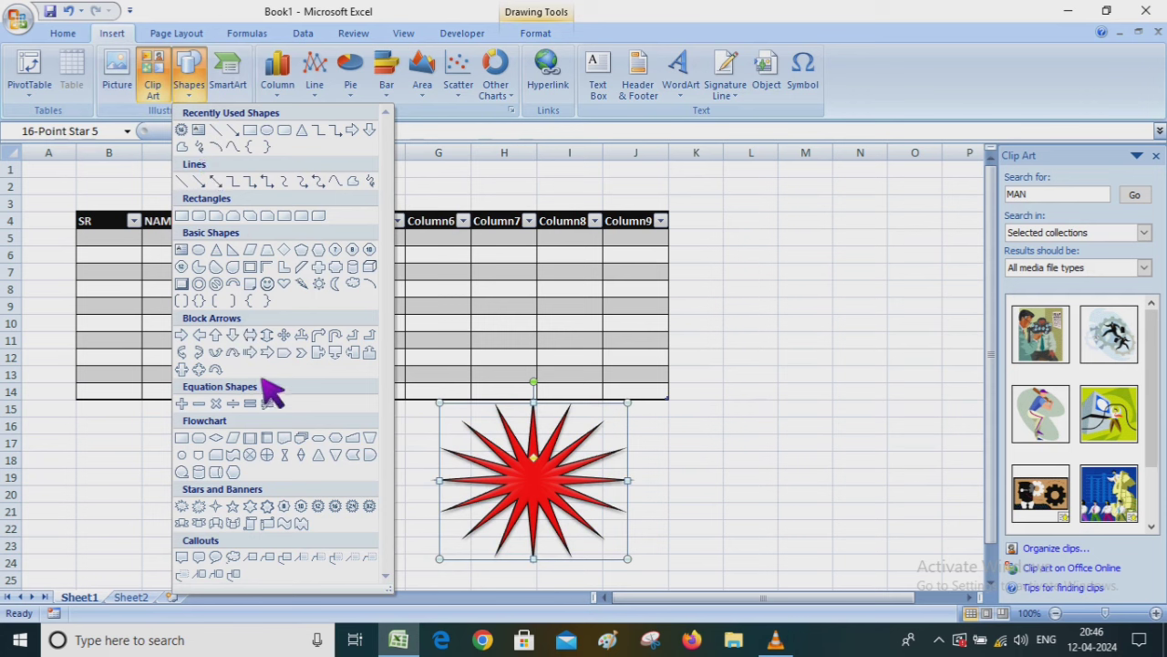
{"action": "left_click", "coordinate": [460, 296]}
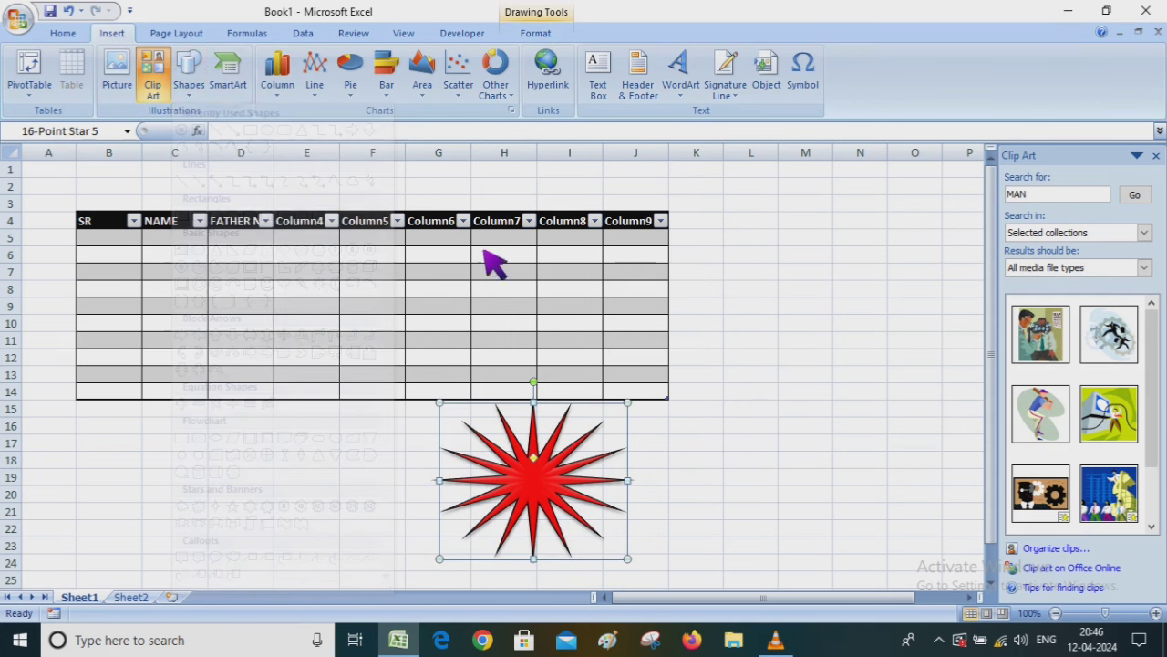
Browse the SmartArt categories and select the Multidirectional Cycle layout.
{"action": "left_click", "coordinate": [254, 89]}
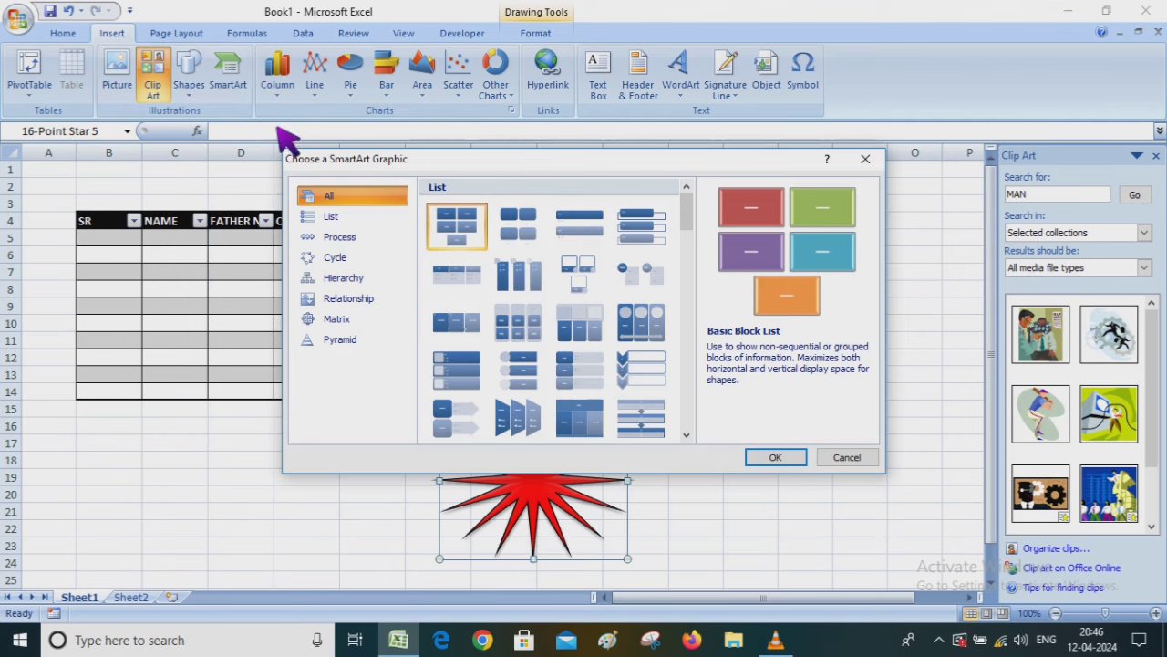
{"action": "left_click", "coordinate": [356, 216]}
{"action": "left_click", "coordinate": [356, 238]}
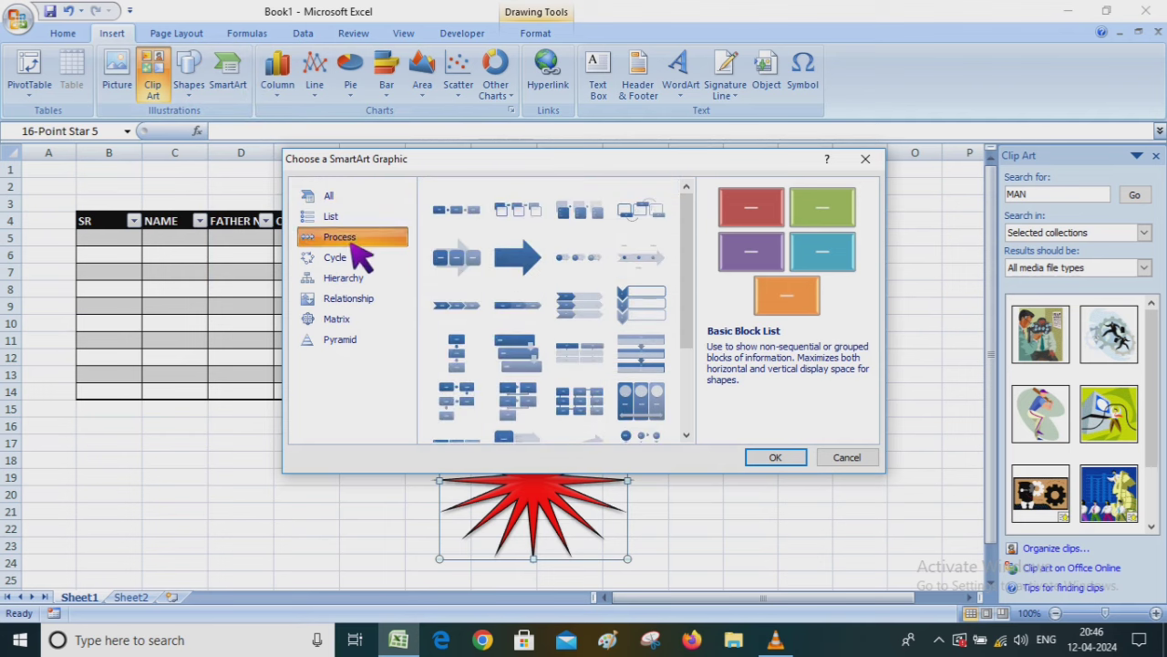
{"action": "left_click", "coordinate": [350, 258]}
{"action": "left_click", "coordinate": [356, 279]}
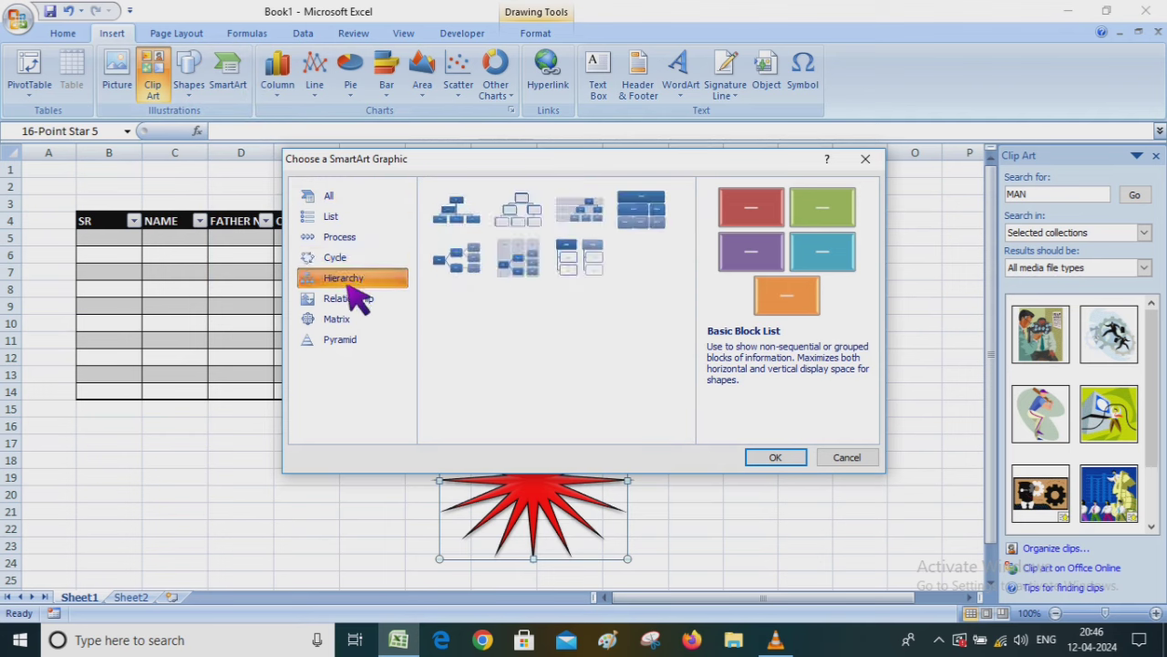
{"action": "left_click", "coordinate": [363, 299]}
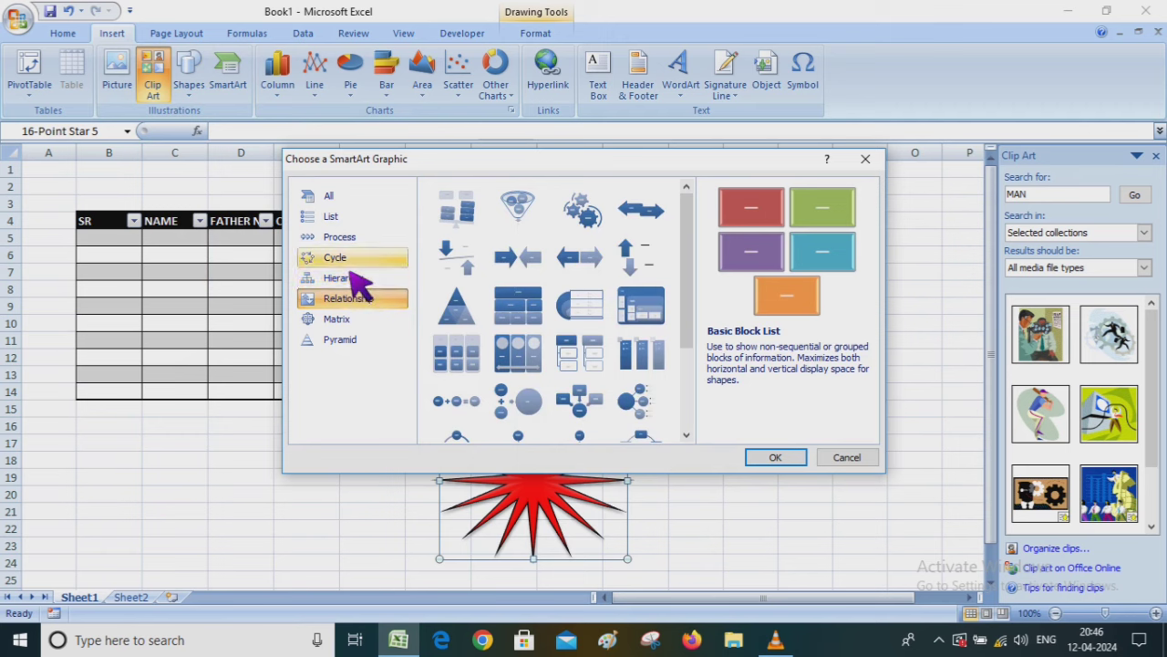
{"action": "left_click", "coordinate": [356, 260]}
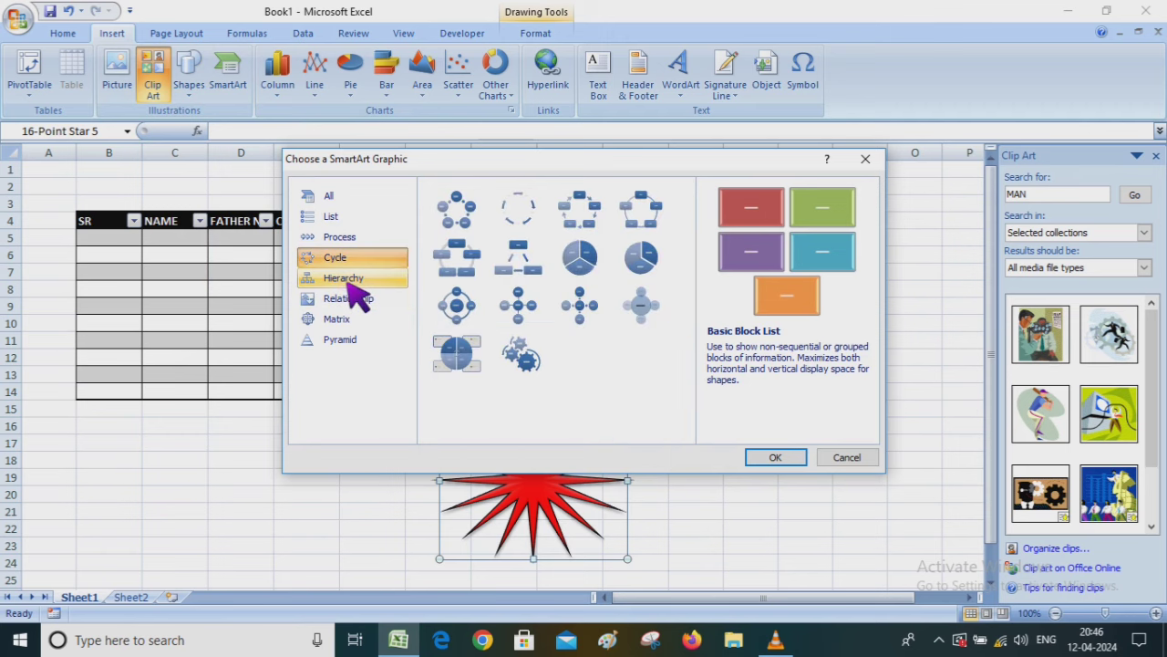
{"action": "left_click", "coordinate": [520, 272]}
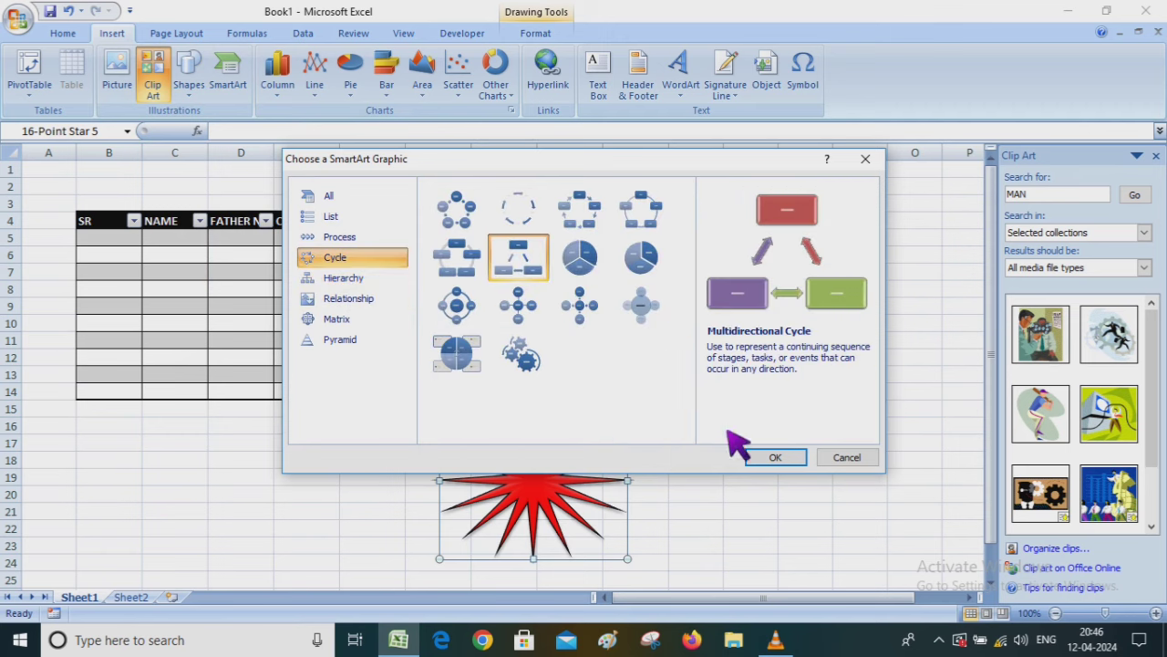
Insert the Multidirectional Cycle diagram labelled COMPUTER, SOFTWARE and HARDWAE.
{"action": "left_click", "coordinate": [775, 457]}
{"action": "type", "text": "C"}
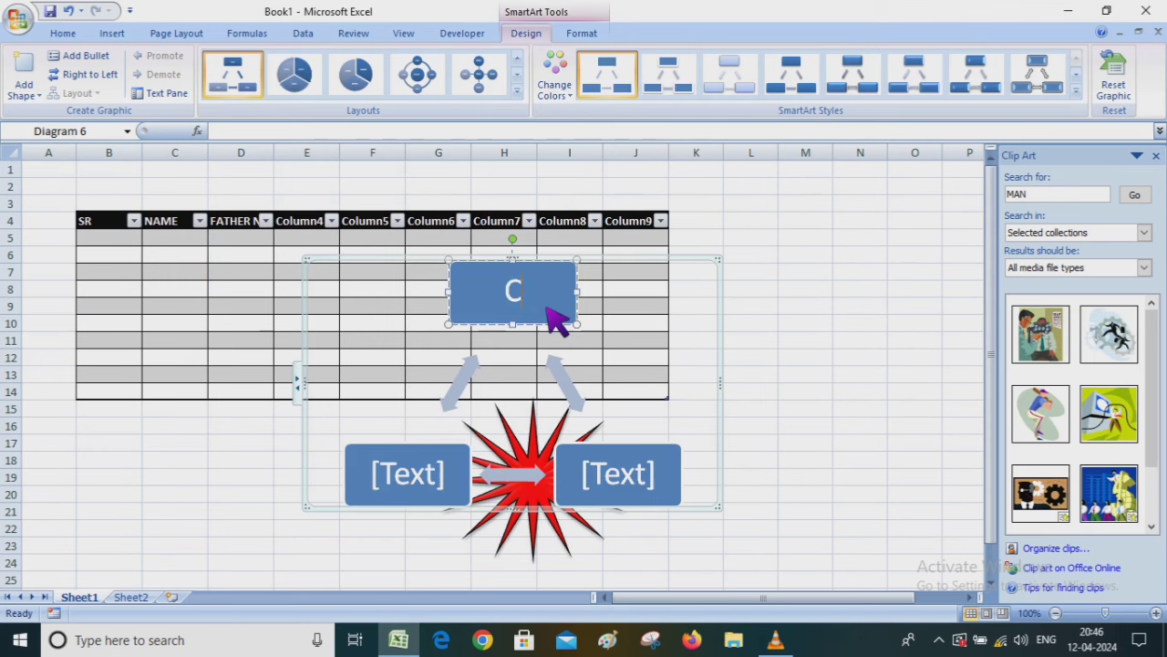
{"action": "type", "text": "OMPUTER"}
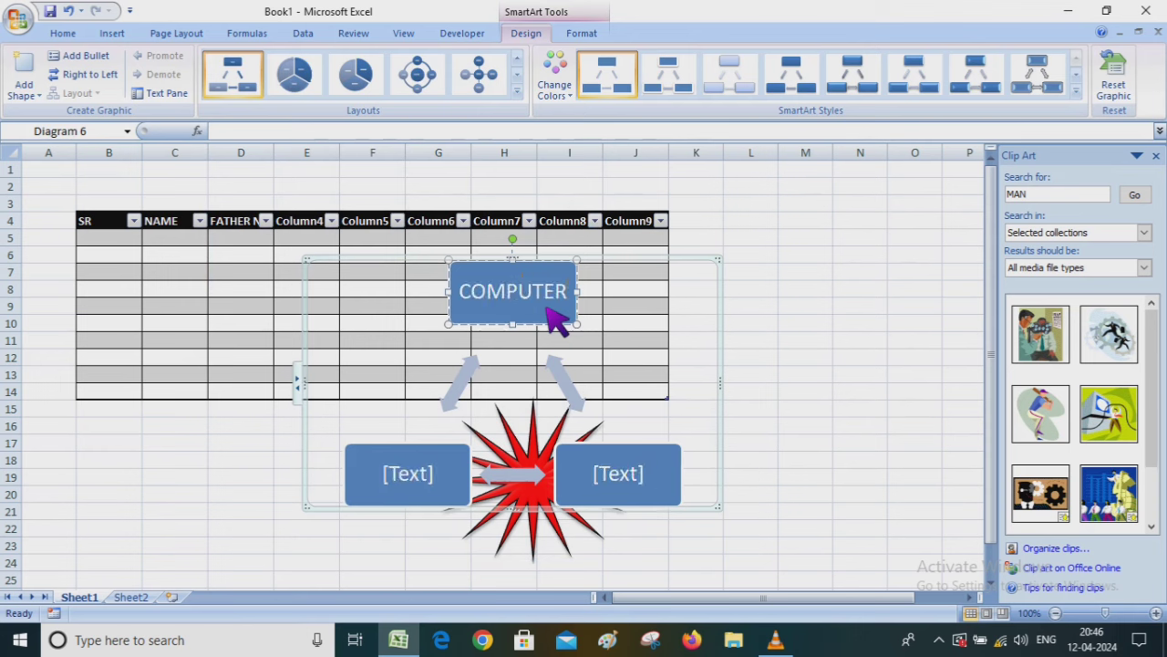
{"action": "left_click", "coordinate": [437, 495]}
{"action": "type", "text": "SOFTW"}
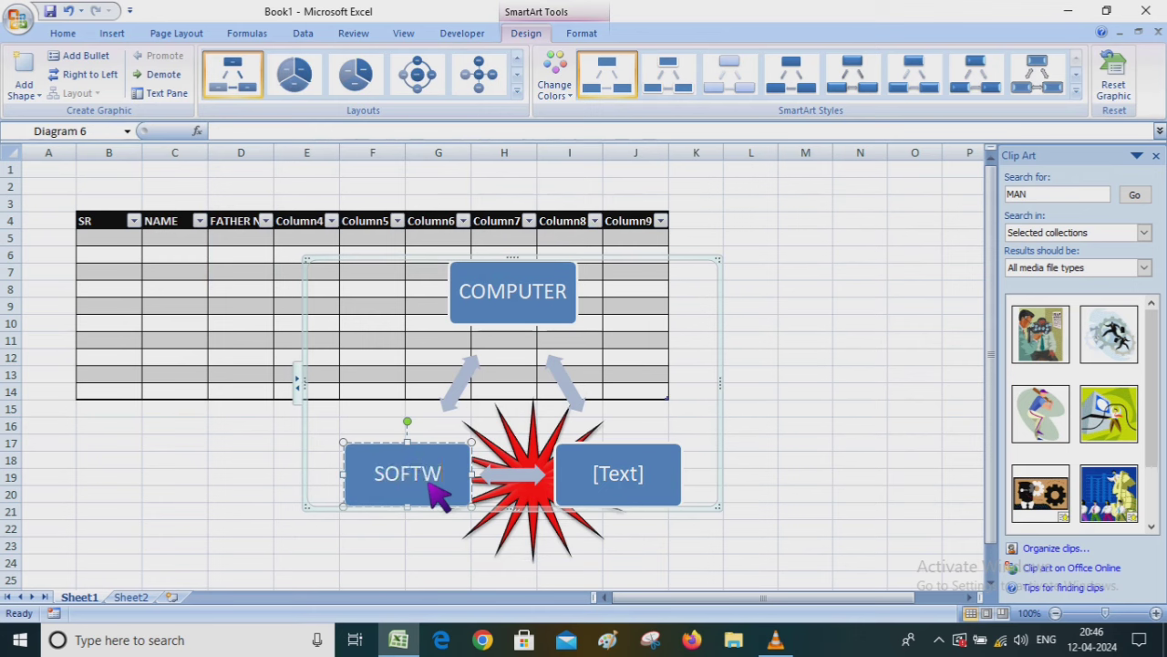
{"action": "type", "text": "ARE"}
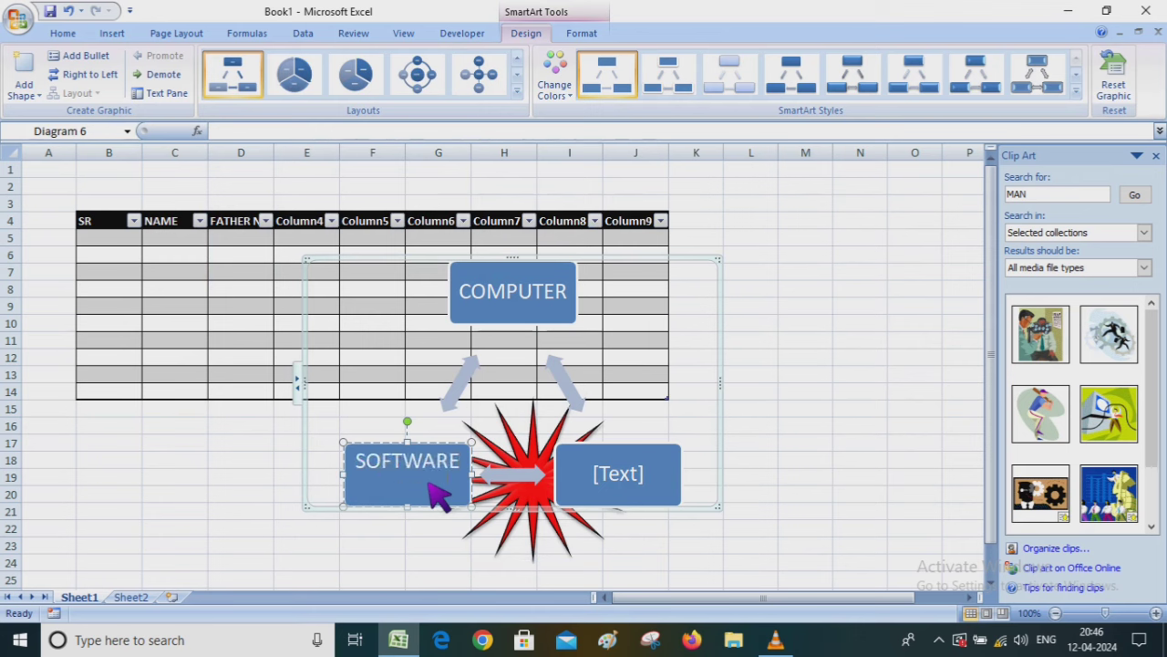
{"action": "left_click", "coordinate": [618, 488]}
{"action": "type", "text": "HARDWAE"}
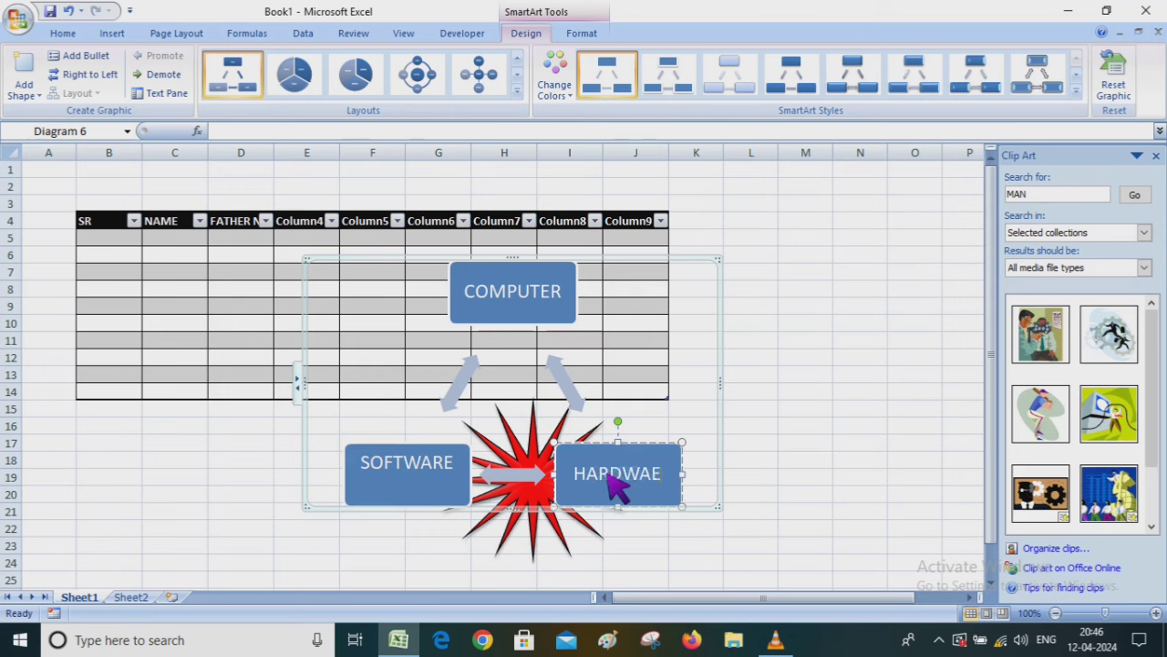
{"action": "left_click", "coordinate": [804, 410]}
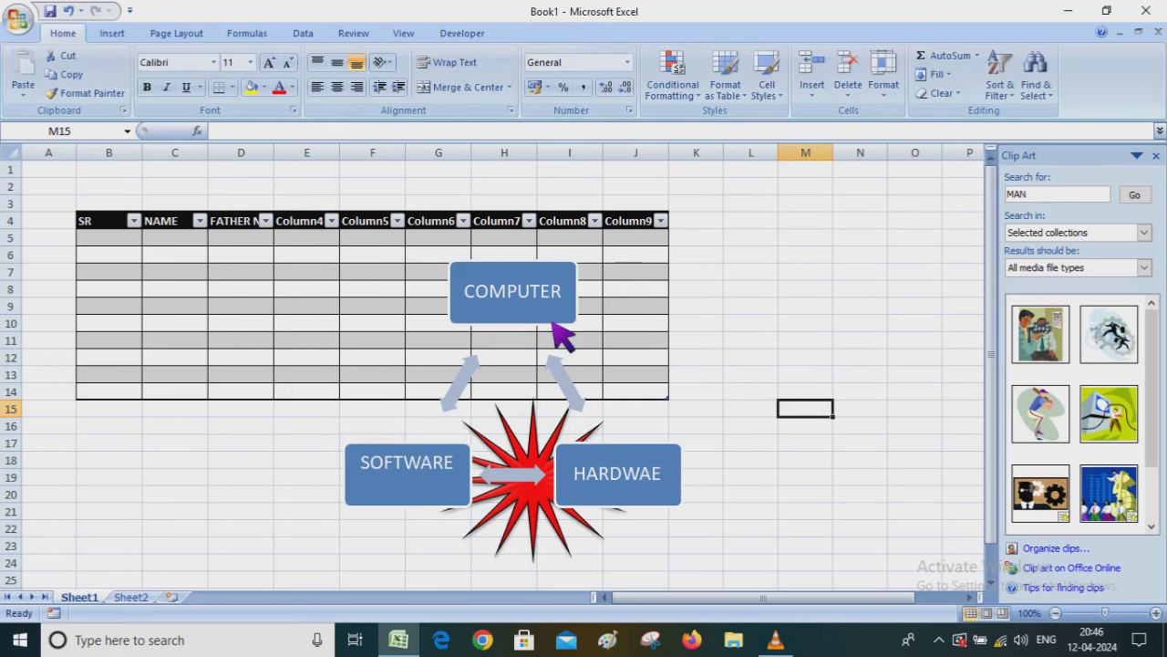
Drag the whole cycle diagram further right over the red star.
{"action": "left_click", "coordinate": [540, 301]}
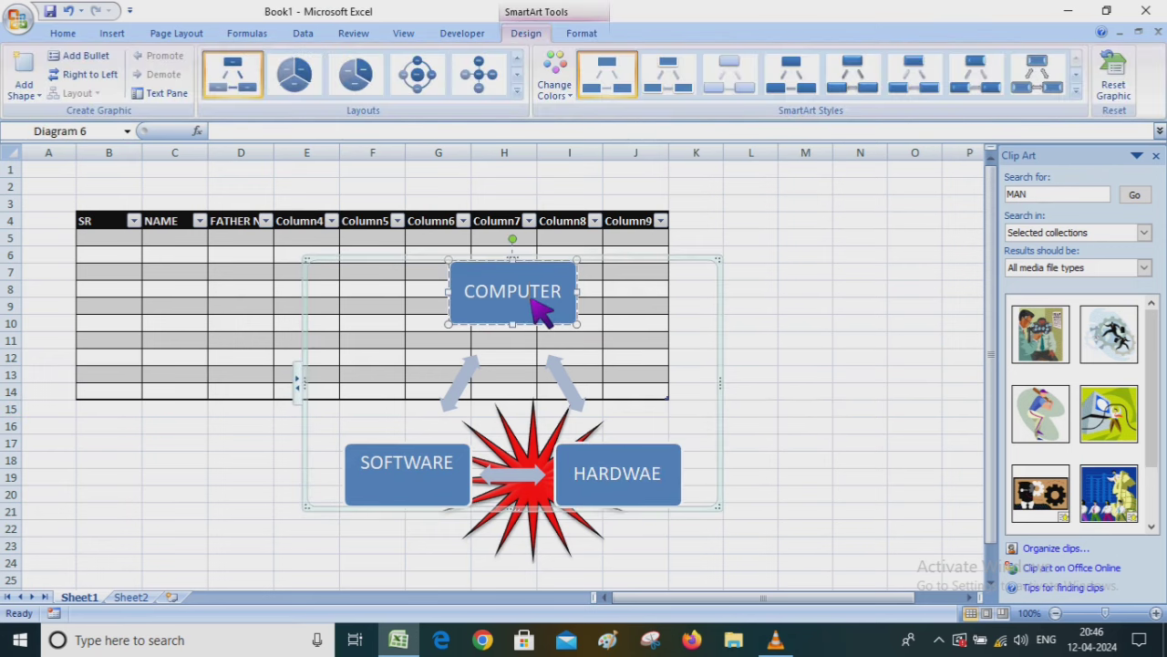
{"action": "left_click_drag", "start_coordinate": [629, 262], "coordinate": [785, 239]}
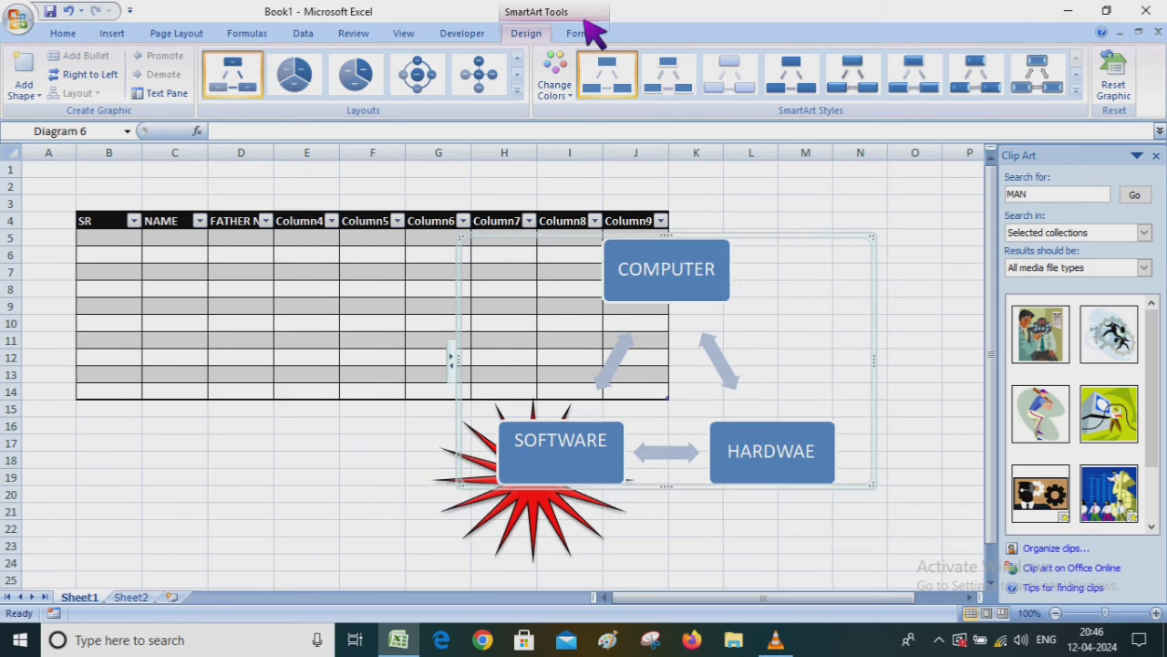
{"action": "left_click", "coordinate": [517, 92]}
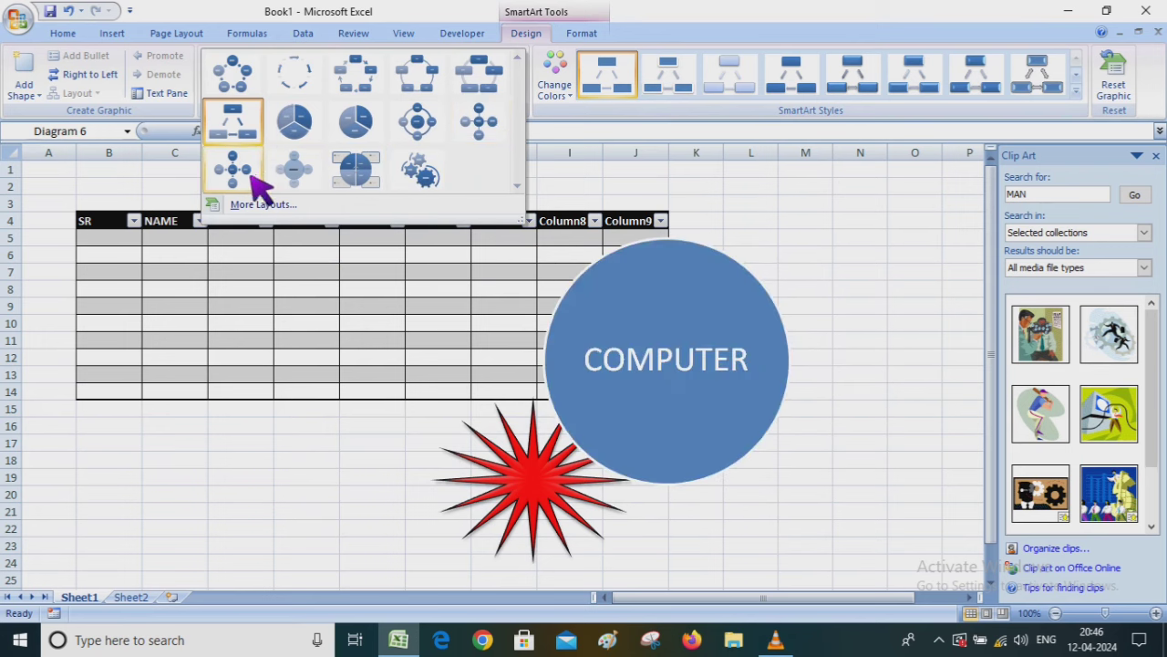
Move the diagram left over the table and apply a Colorful blue, orange and green scheme.
{"action": "left_click", "coordinate": [558, 91]}
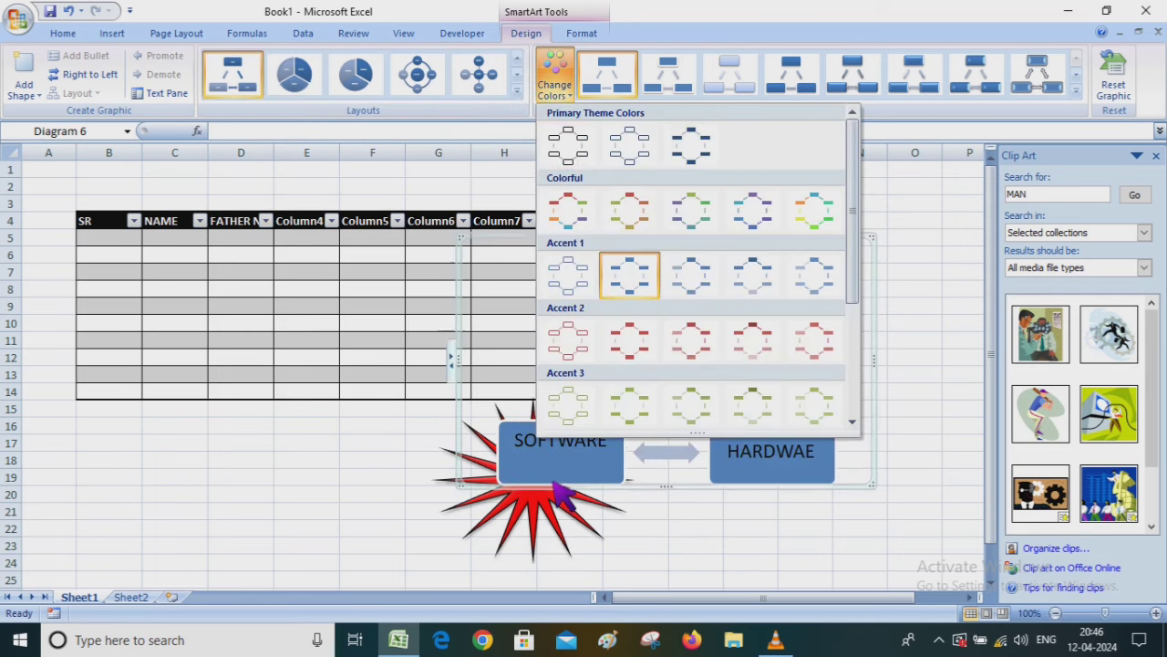
{"action": "left_click", "coordinate": [415, 484]}
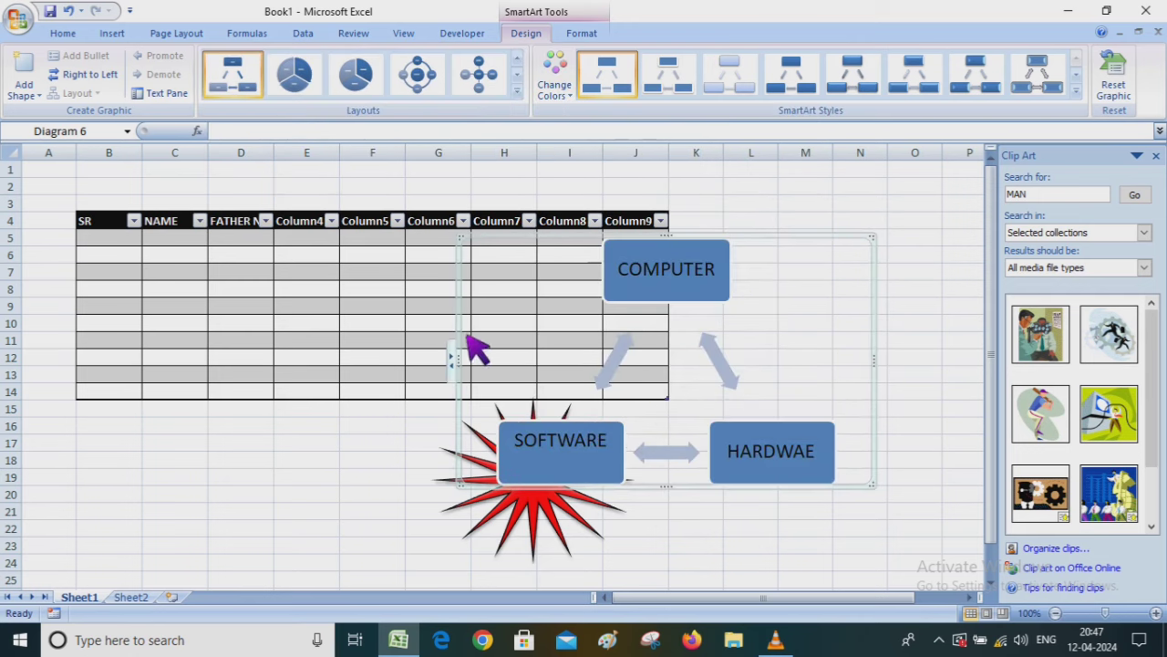
{"action": "left_click_drag", "start_coordinate": [469, 340], "coordinate": [125, 346]}
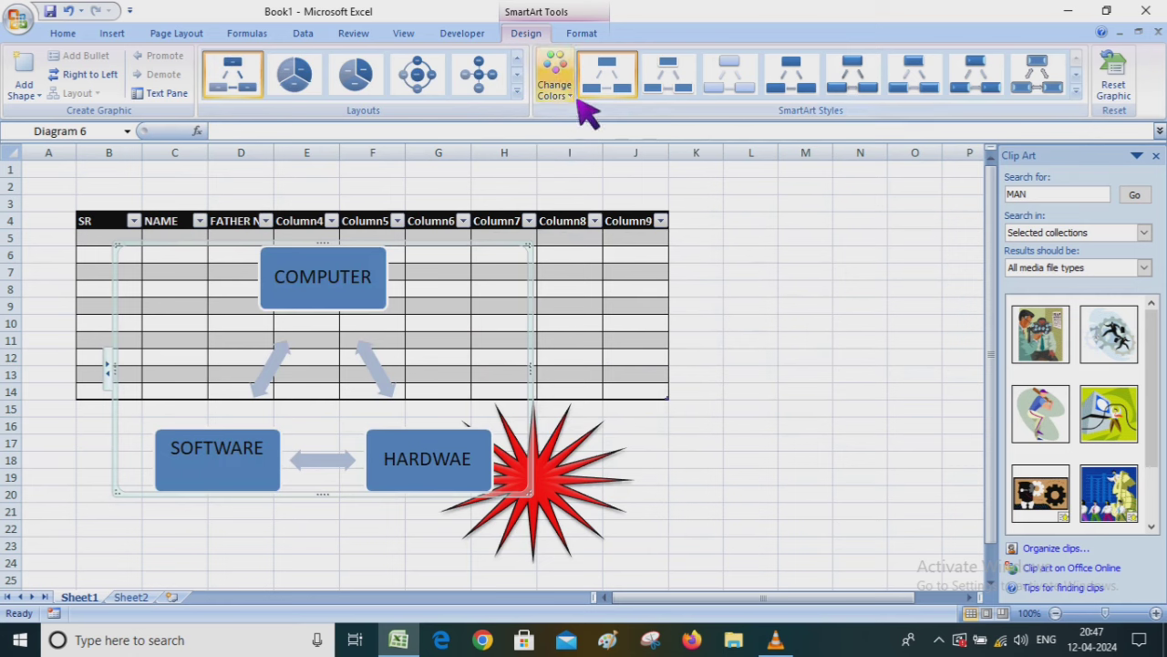
{"action": "left_click", "coordinate": [568, 91]}
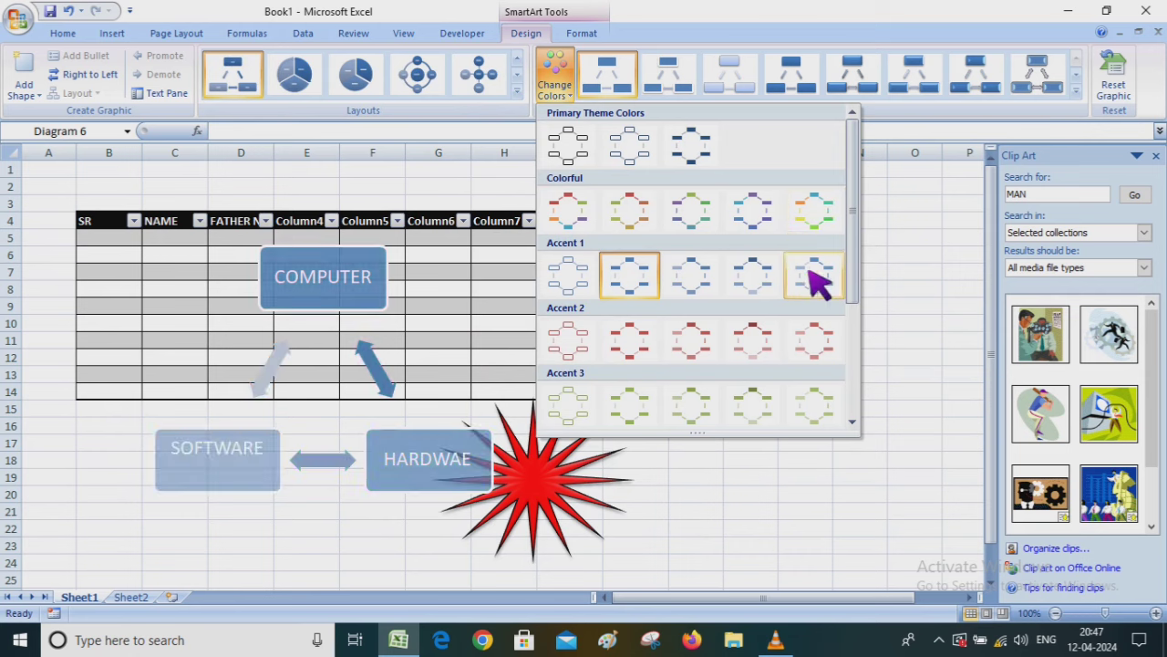
{"action": "left_click", "coordinate": [815, 217]}
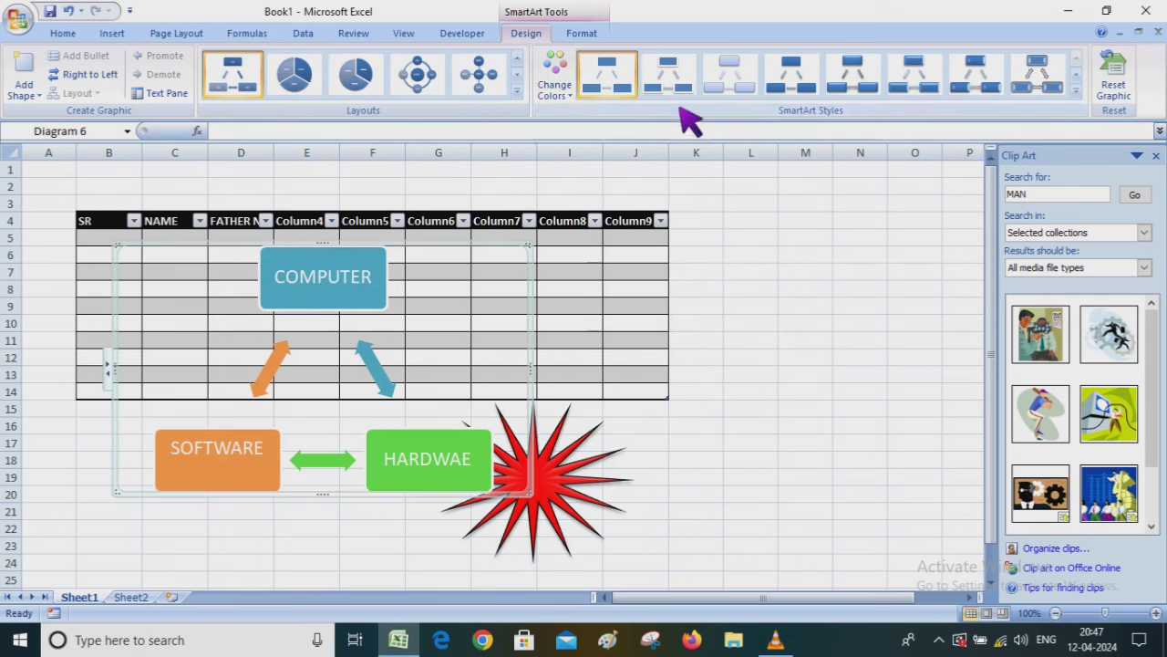
Apply the Cartoon SmartArt style to the diagram, then reselect the whole diagram.
{"action": "left_click", "coordinate": [788, 92]}
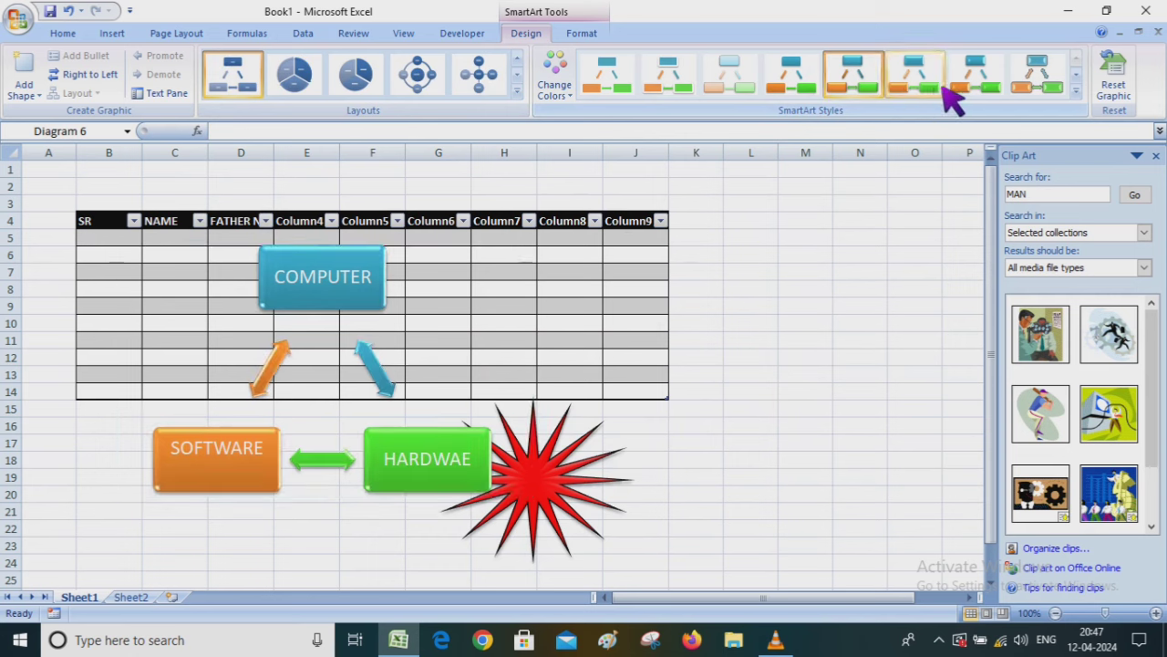
{"action": "left_click", "coordinate": [997, 95]}
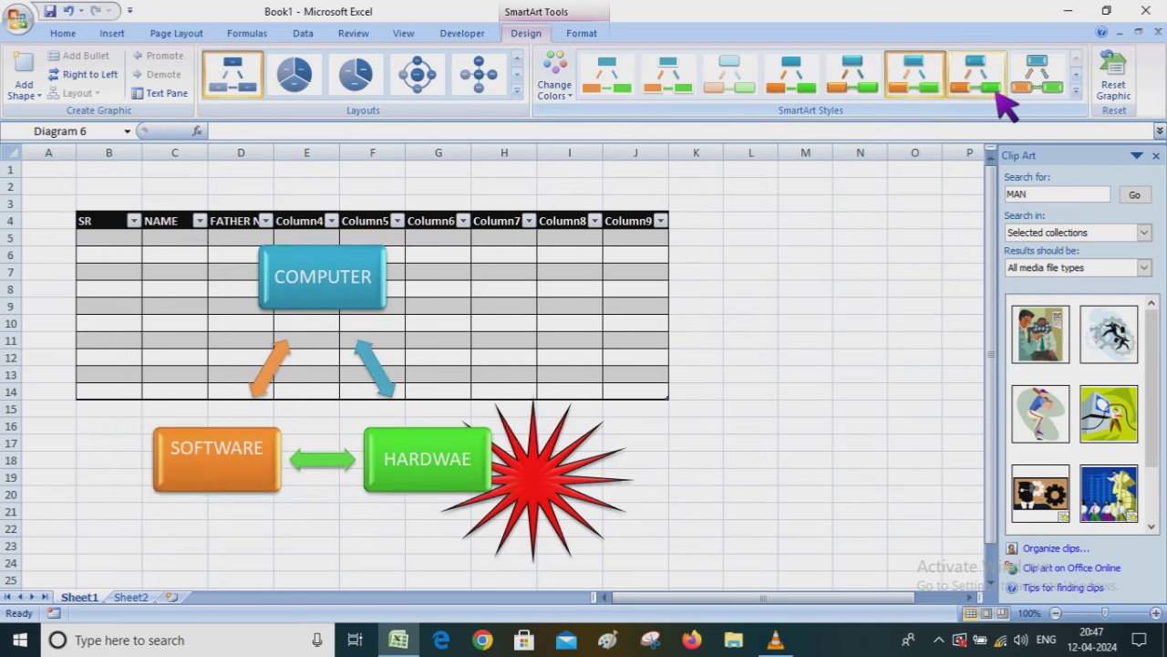
{"action": "left_click", "coordinate": [1062, 92]}
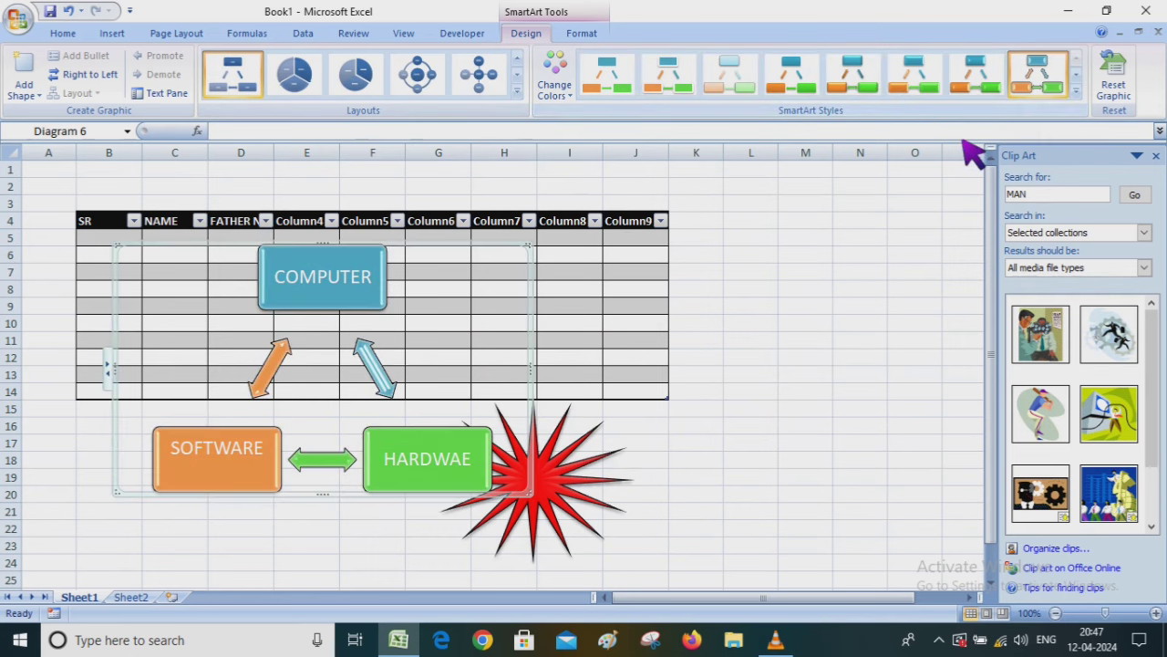
{"action": "left_click", "coordinate": [804, 219]}
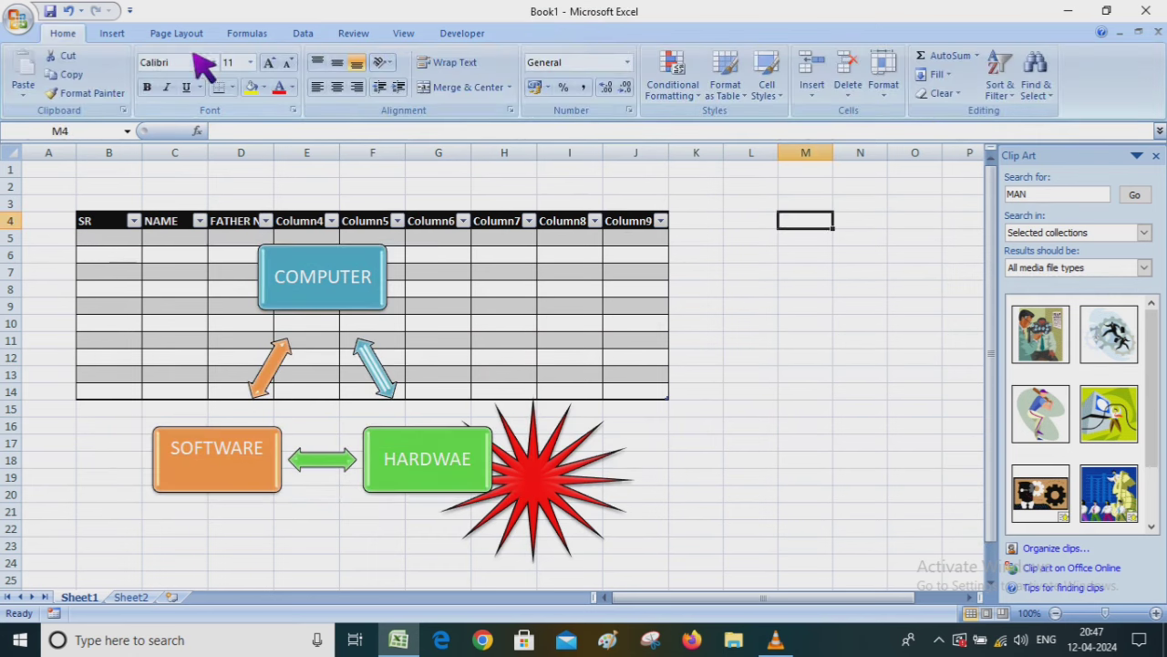
{"action": "left_click", "coordinate": [125, 34]}
{"action": "left_click", "coordinate": [370, 281]}
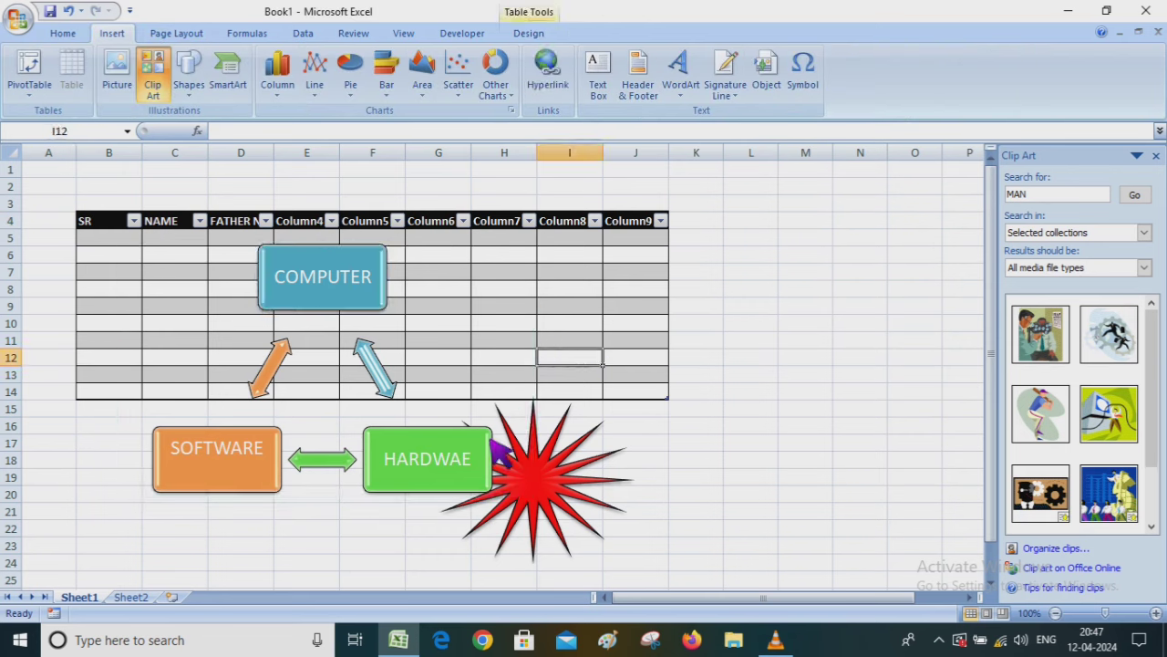
{"action": "left_click", "coordinate": [448, 459]}
{"action": "left_click", "coordinate": [535, 252]}
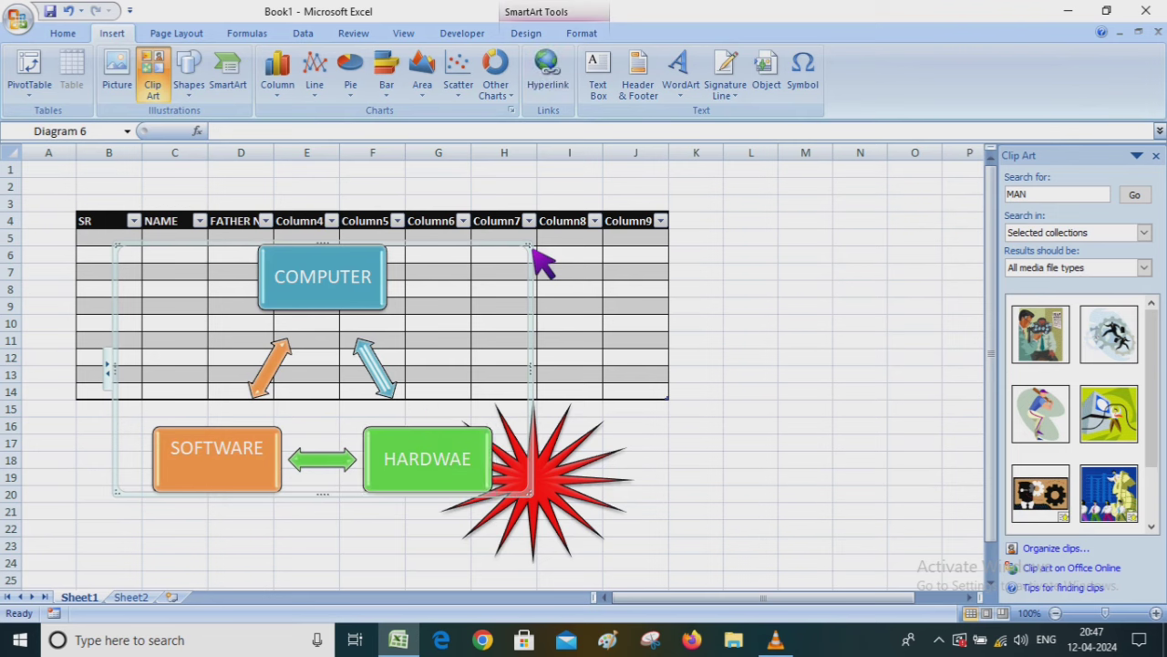
Delete the cycle diagram and move the red starburst further right.
{"action": "key", "text": "Delete"}
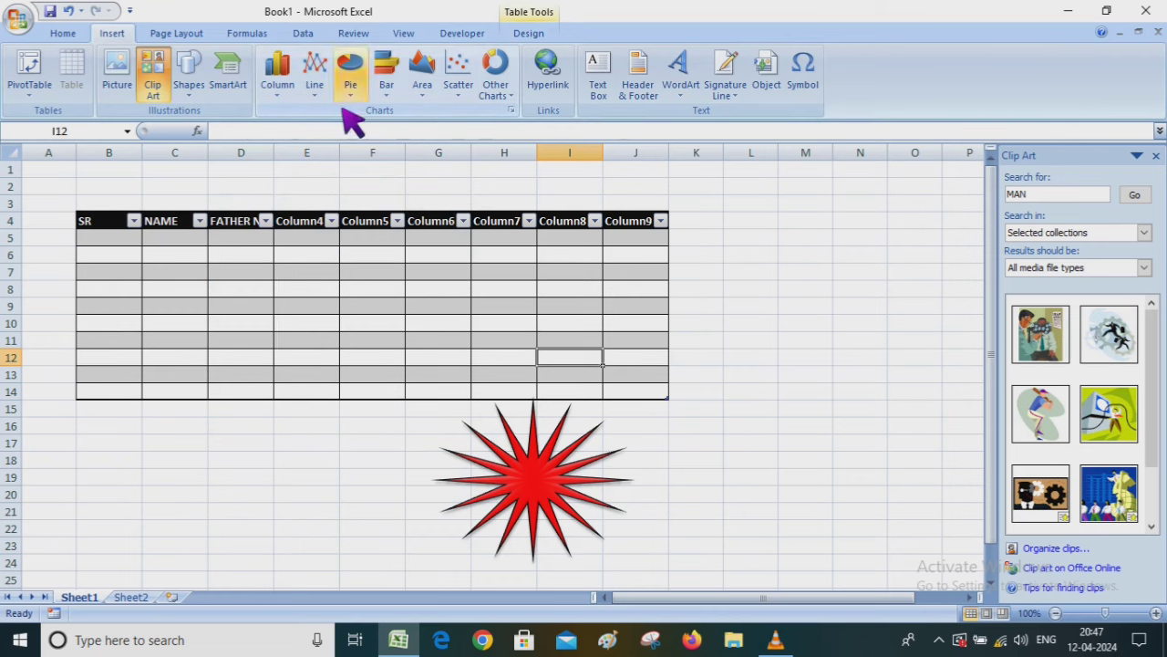
{"action": "scroll", "coordinate": [489, 229], "scroll_direction": "down", "scroll_amount": 3}
{"action": "scroll", "coordinate": [554, 300], "scroll_direction": "down", "scroll_amount": 1}
{"action": "mouse_move", "coordinate": [558, 301]}
{"action": "left_mouse_down"}
{"action": "mouse_move", "coordinate": [780, 287]}
{"action": "mouse_move", "coordinate": [773, 274]}
{"action": "left_mouse_up"}
Enter INDIA, USA and UK in cells D18:D20.
{"action": "left_click", "coordinate": [237, 259]}
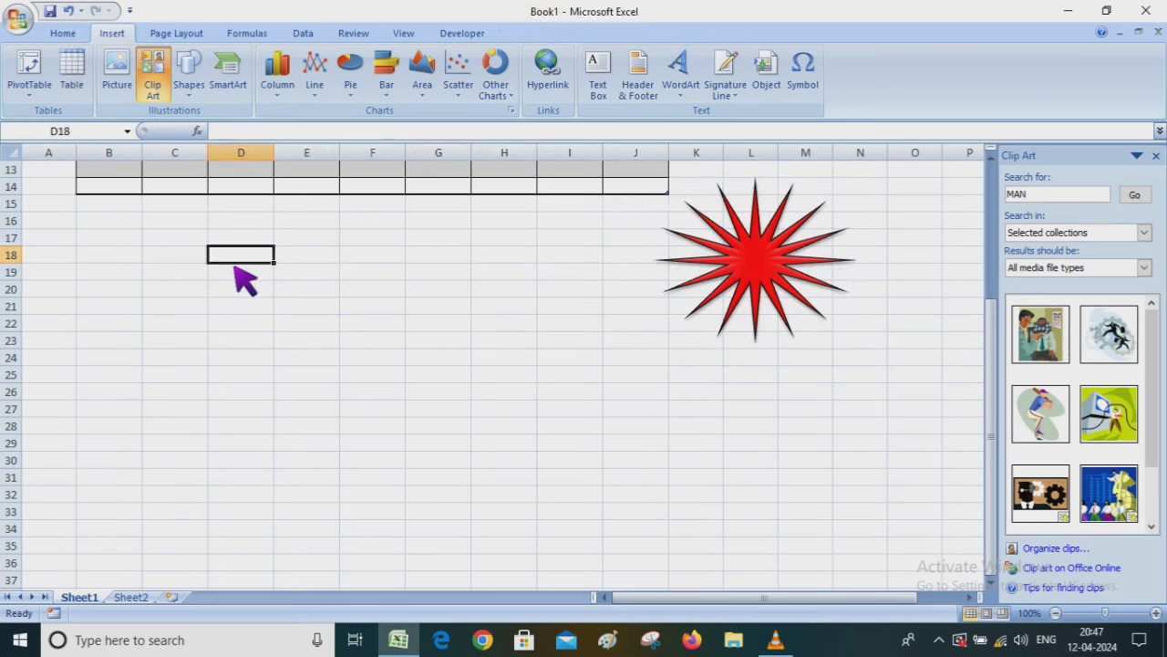
{"action": "type", "text": "INDIA"}
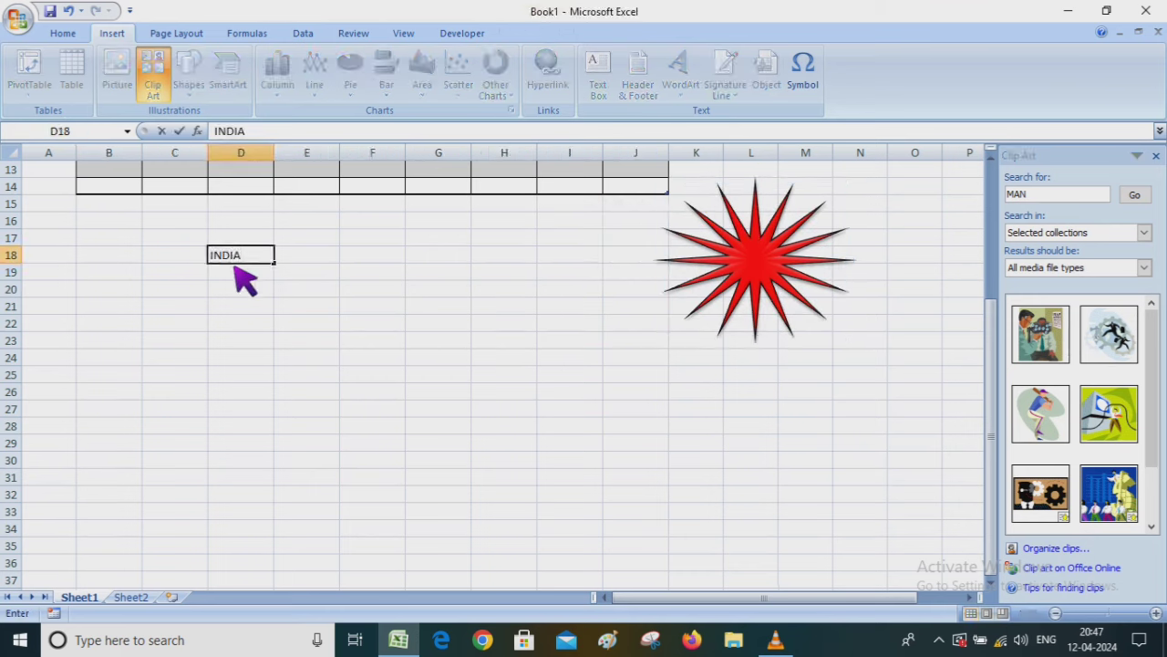
{"action": "key", "text": "Return"}
{"action": "type", "text": "US"}
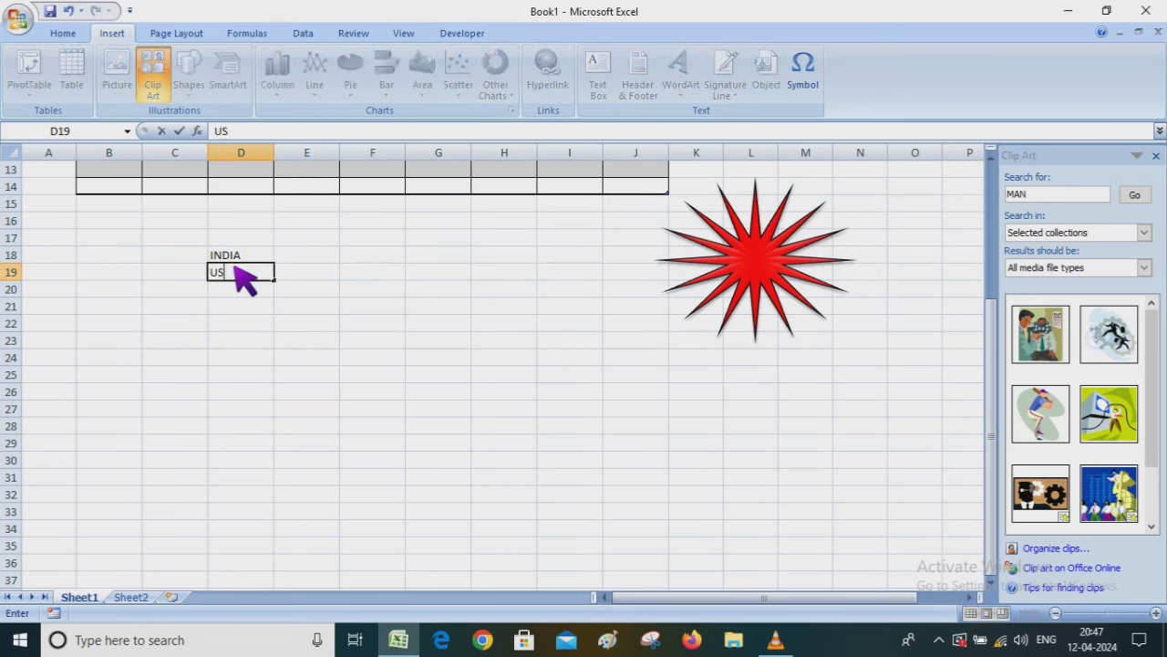
{"action": "type", "text": "A"}
{"action": "key", "text": "Return"}
{"action": "type", "text": "UK"}
{"action": "key", "text": "Return"}
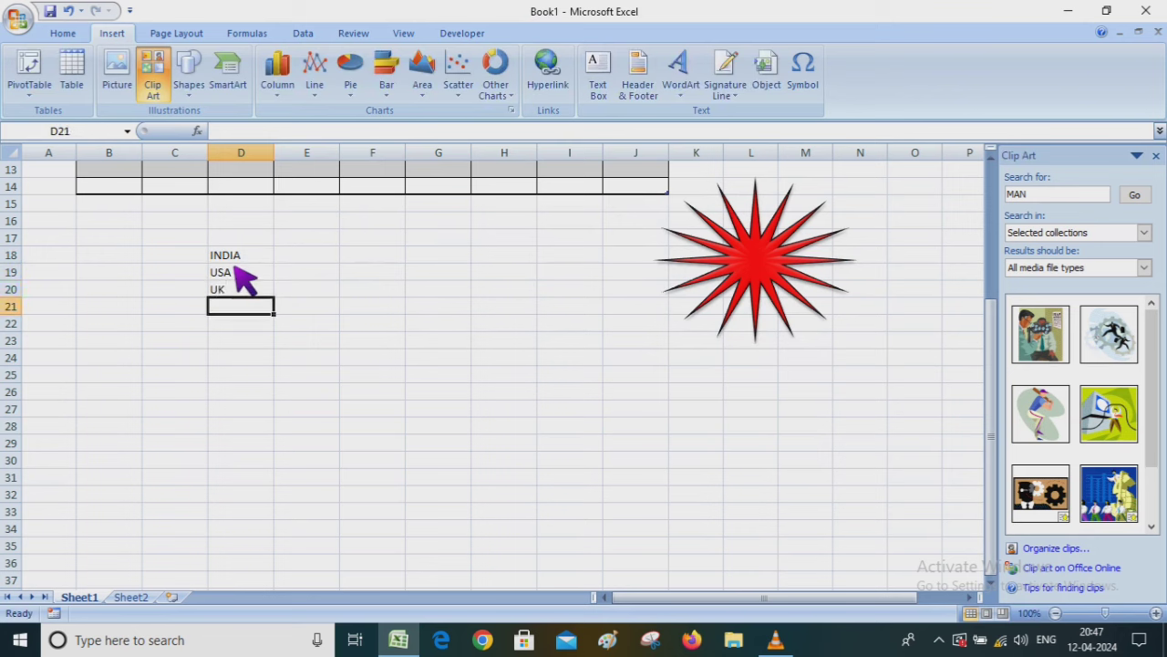
Enter 90%, 80% and 70% in cells E18:E20.
{"action": "left_click", "coordinate": [306, 260]}
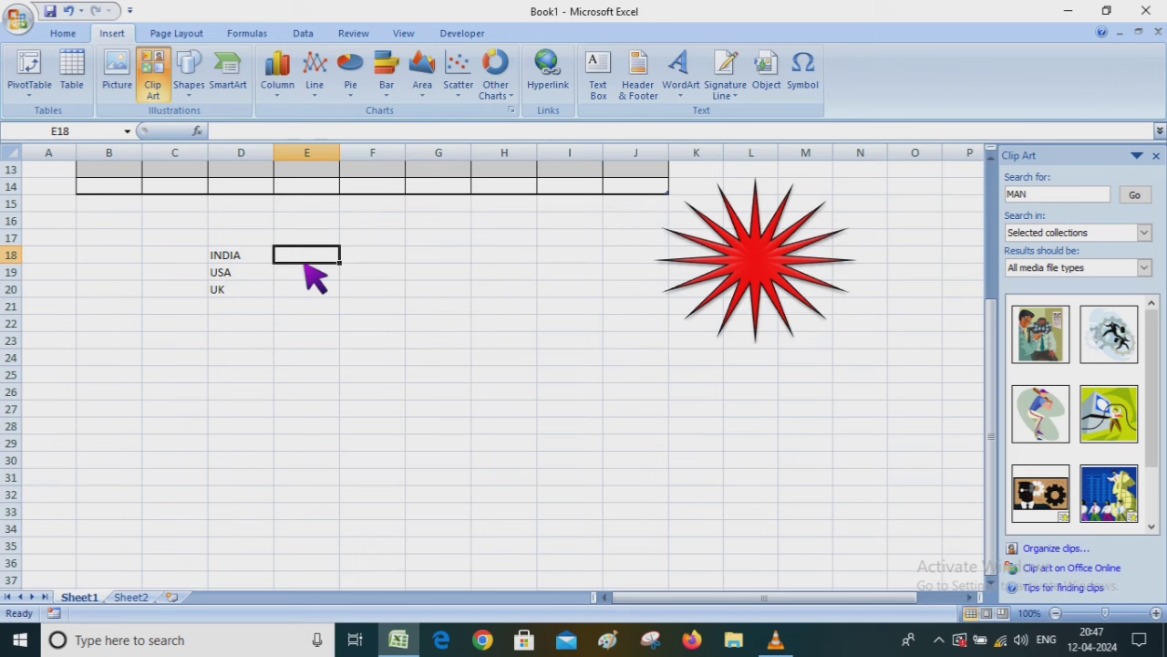
{"action": "type", "text": "90"}
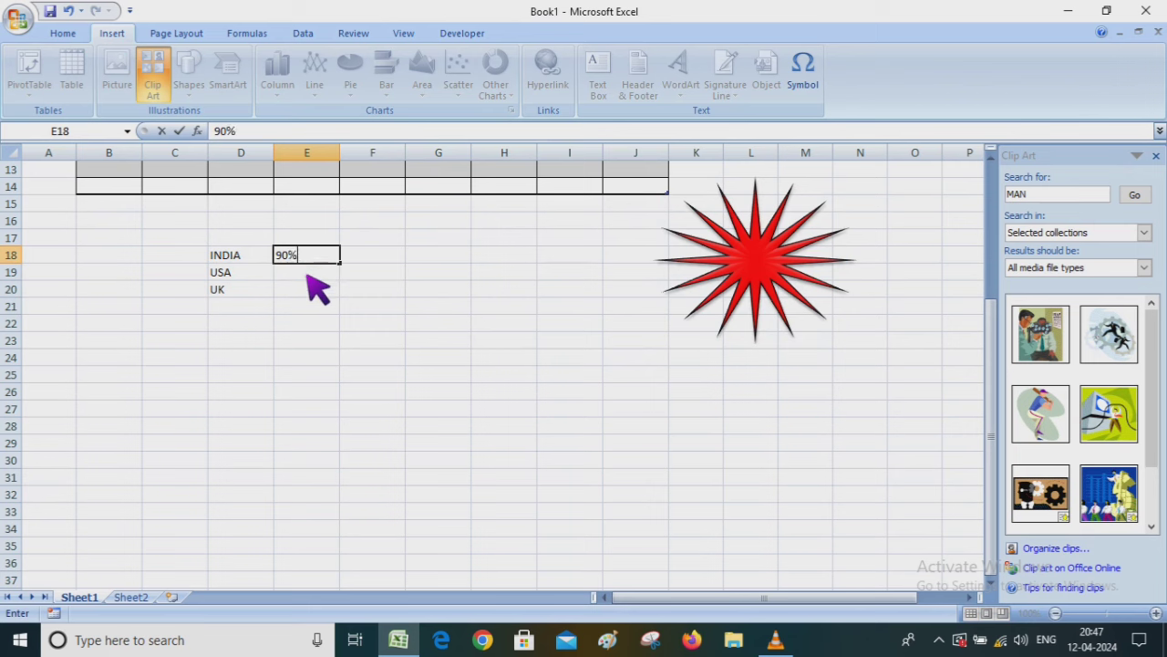
{"action": "key", "text": "Return"}
{"action": "type", "text": "30"}
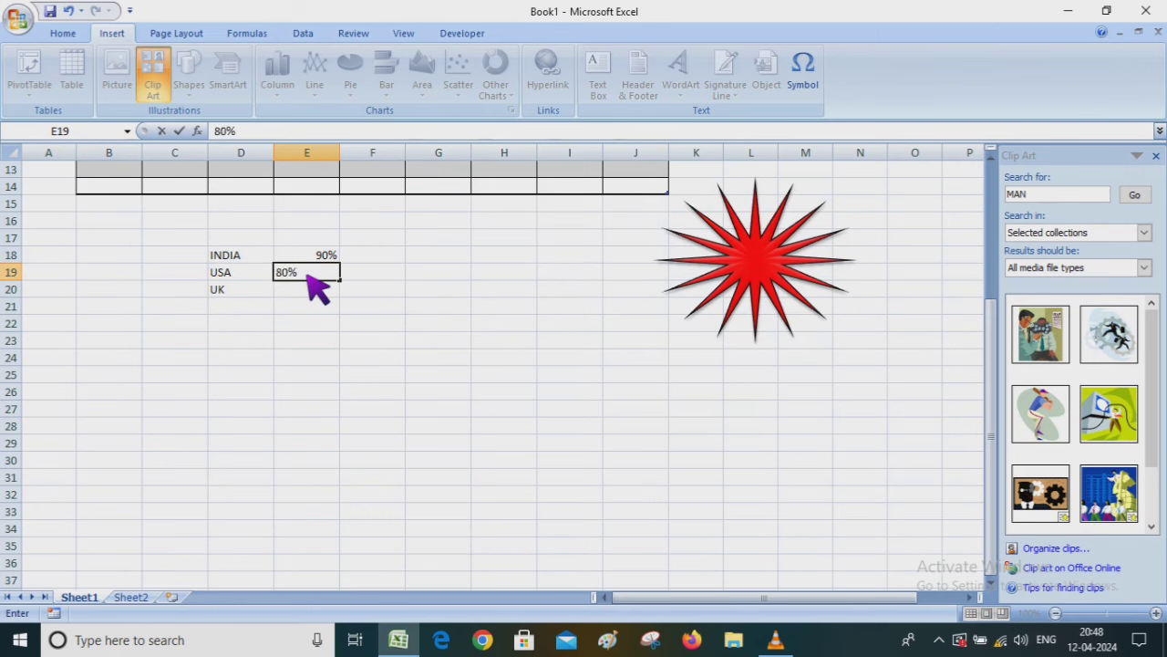
{"action": "key", "text": "Return"}
{"action": "type", "text": "70"}
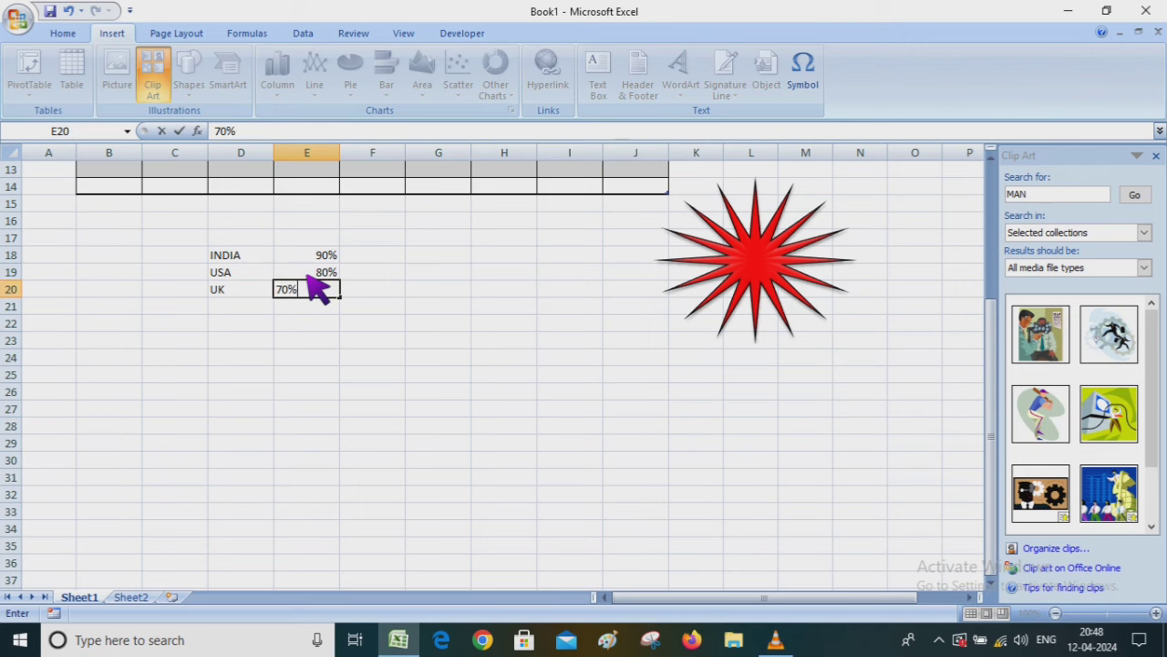
{"action": "key", "text": "Return"}
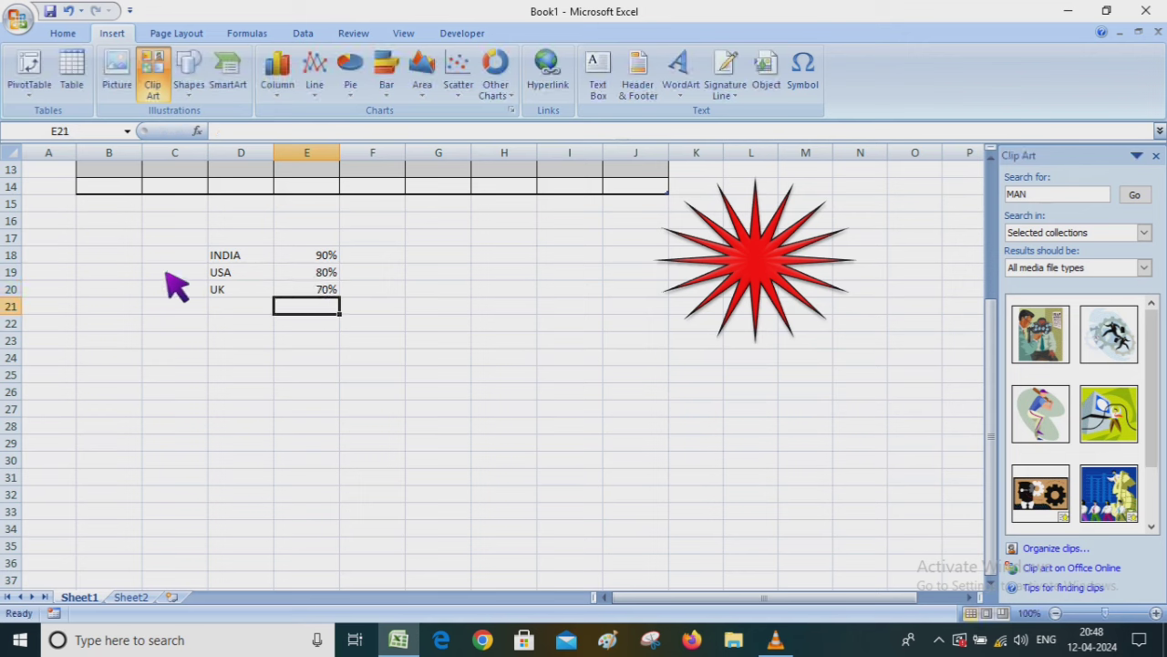
Insert a 2-D clustered column chart of D18:E20 and move it right of the data.
{"action": "left_click_drag", "start_coordinate": [223, 257], "coordinate": [312, 292]}
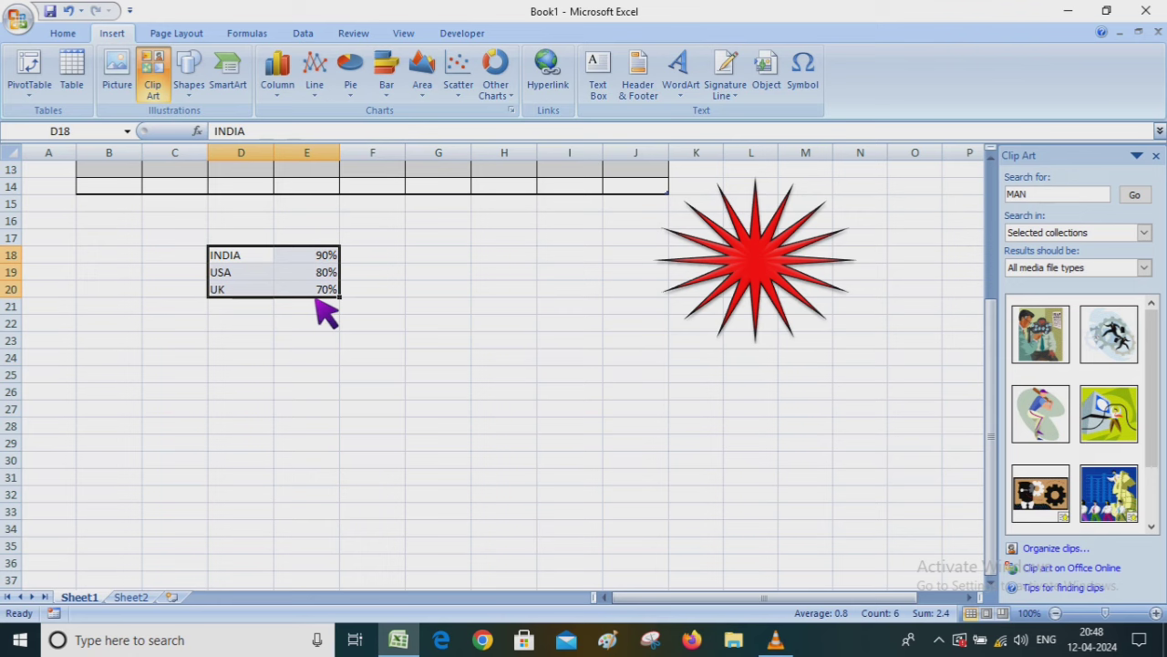
{"action": "left_click", "coordinate": [290, 103]}
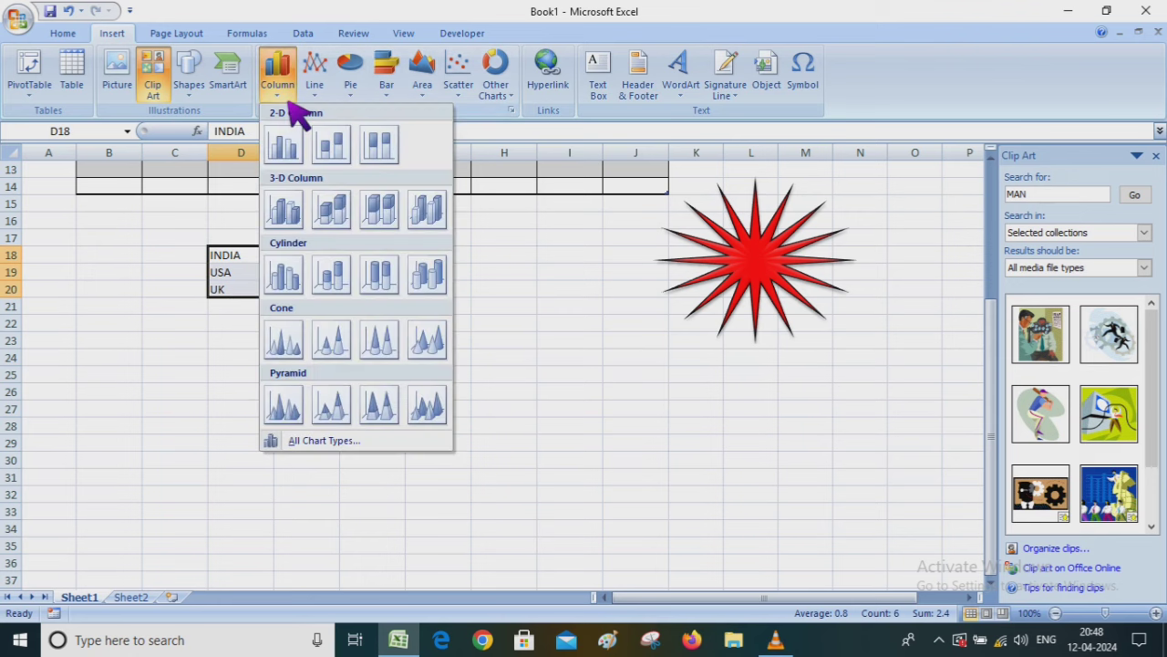
{"action": "left_click", "coordinate": [290, 148]}
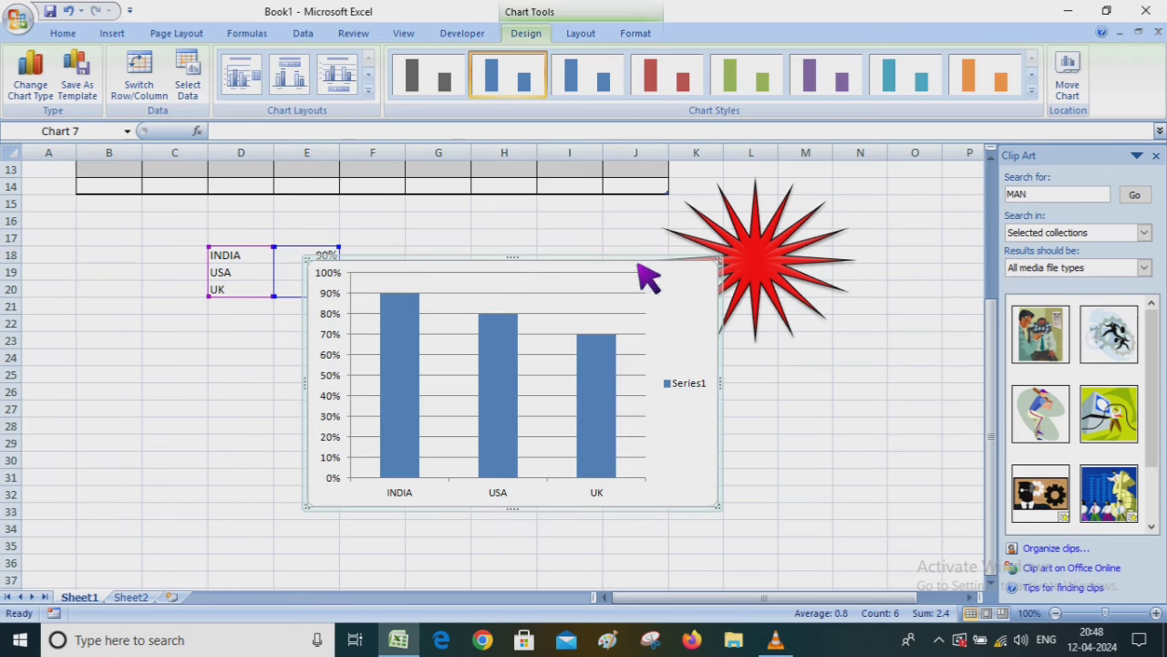
{"action": "left_click_drag", "start_coordinate": [638, 265], "coordinate": [751, 259]}
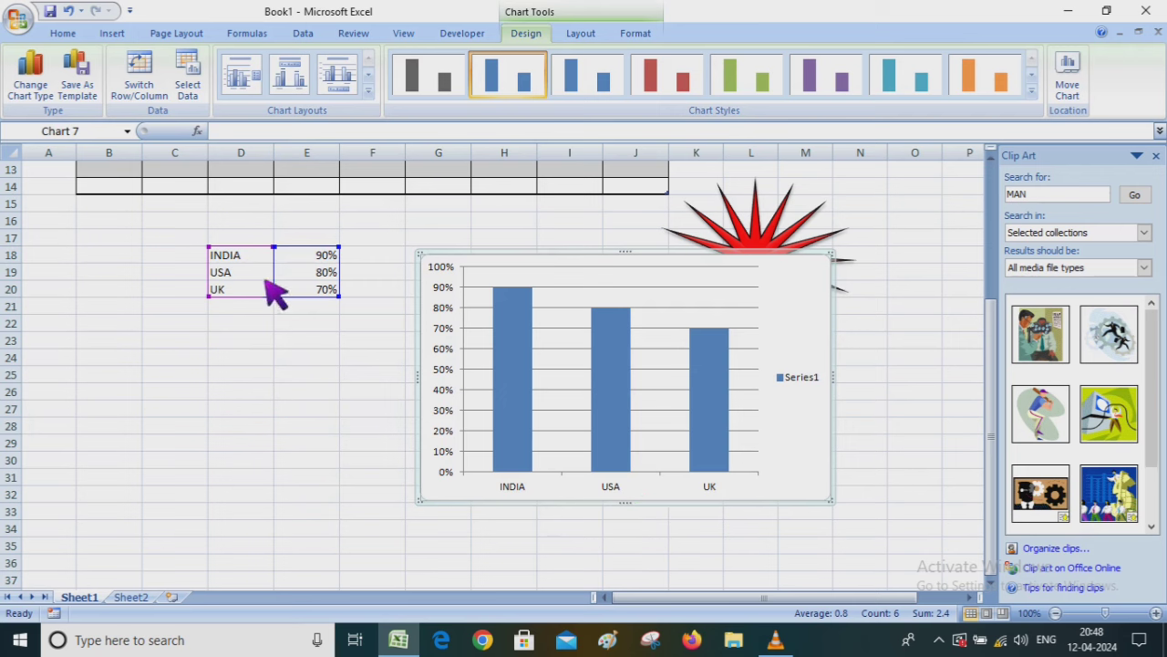
Change USA's value in E19 from 80% to 60%.
{"action": "double_click", "coordinate": [319, 277]}
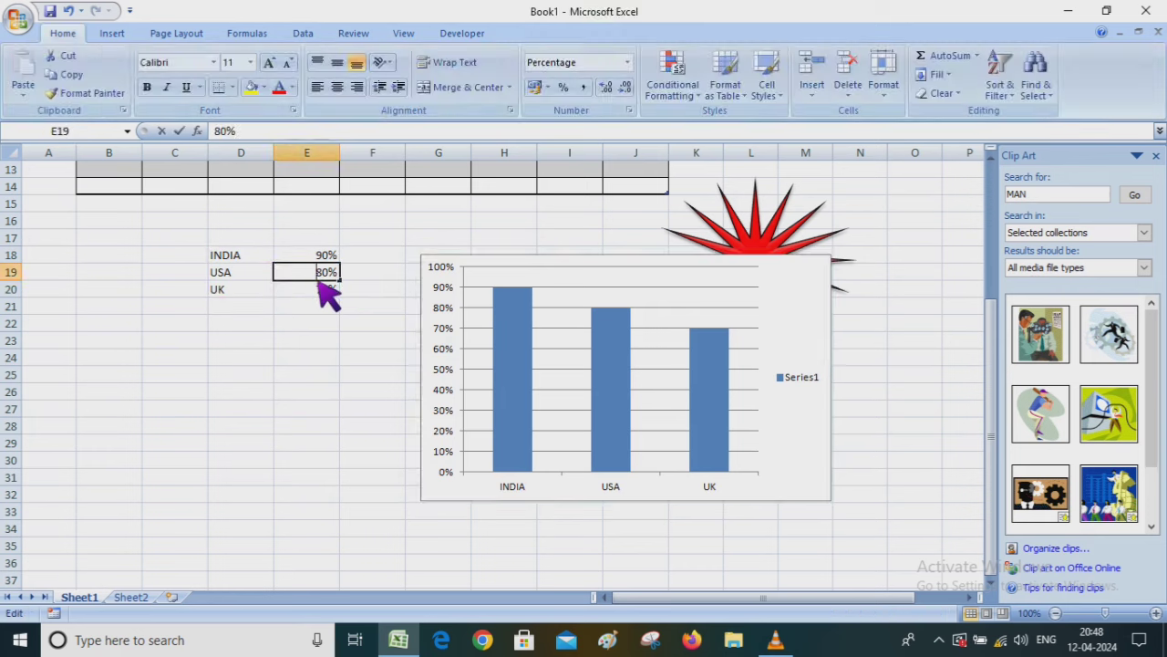
{"action": "double_click", "coordinate": [334, 279]}
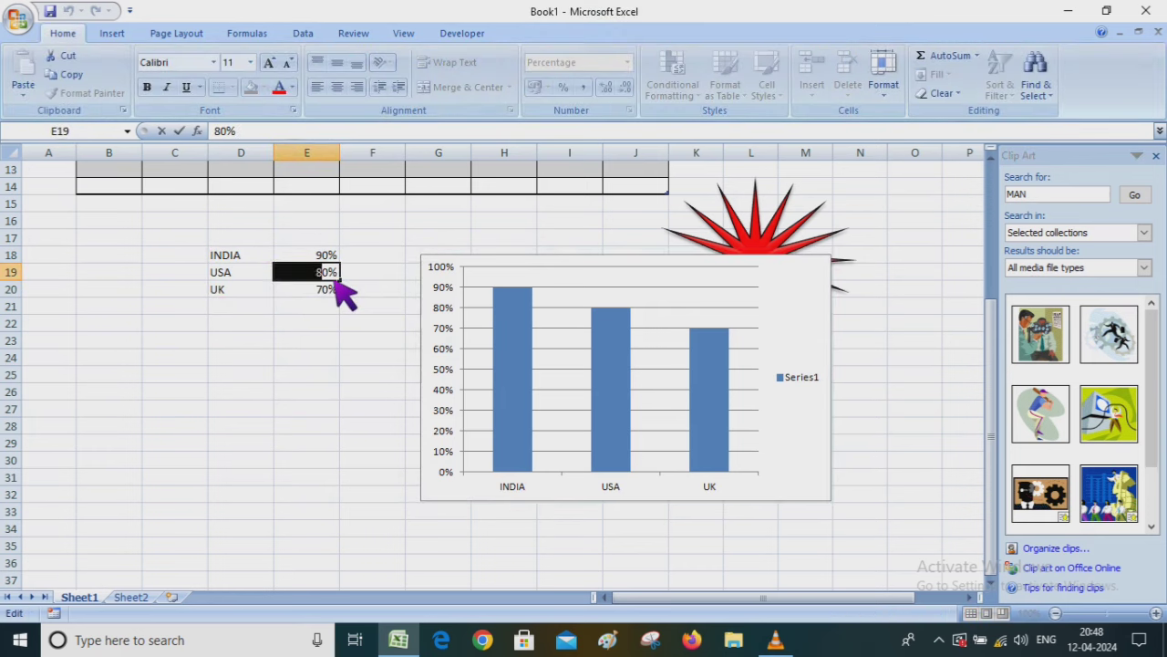
{"action": "type", "text": "6"}
{"action": "key", "text": "Return"}
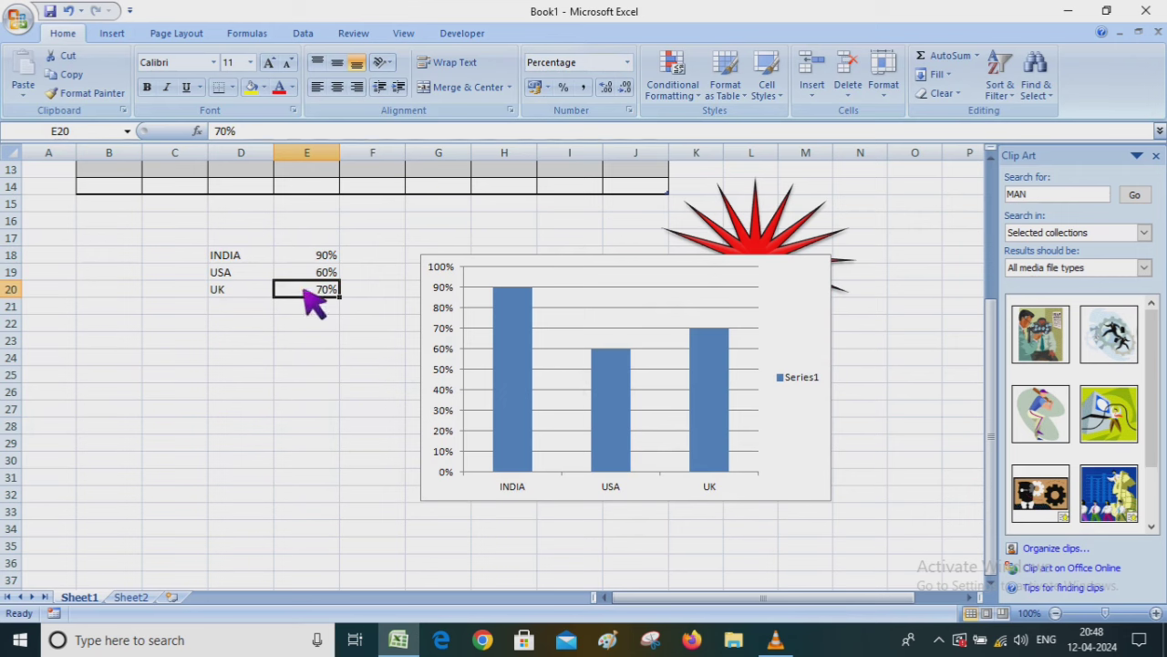
{"action": "left_click", "coordinate": [584, 289]}
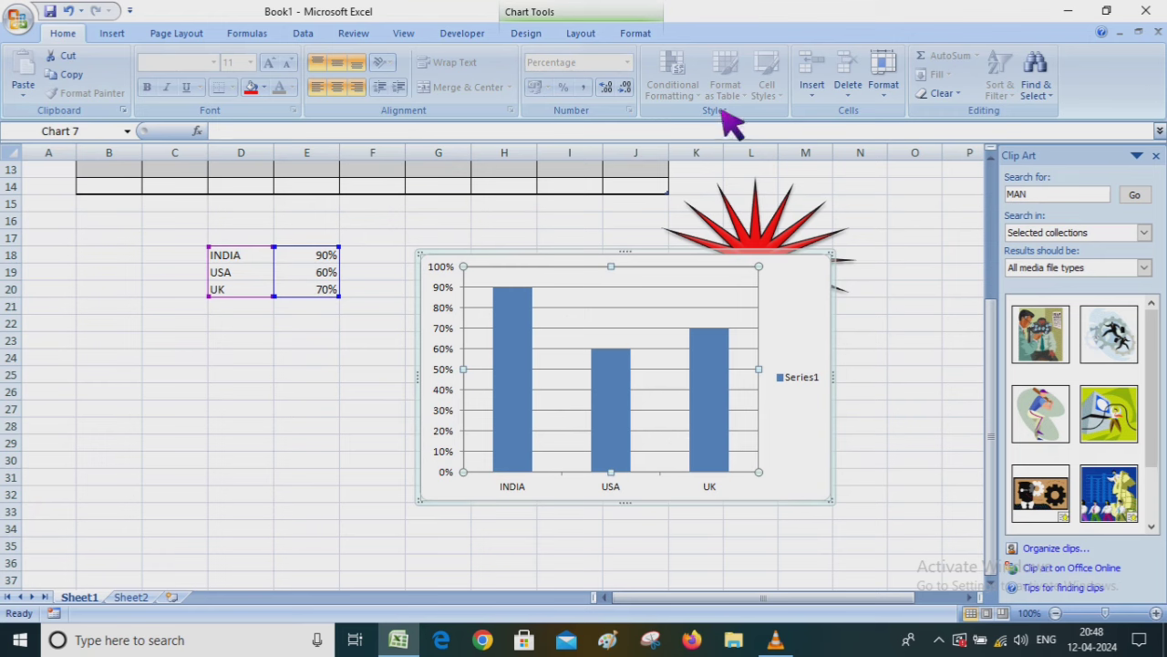
Preview red, green, purple, teal and orange chart styles, then apply a shaded purple style.
{"action": "left_click", "coordinate": [554, 14]}
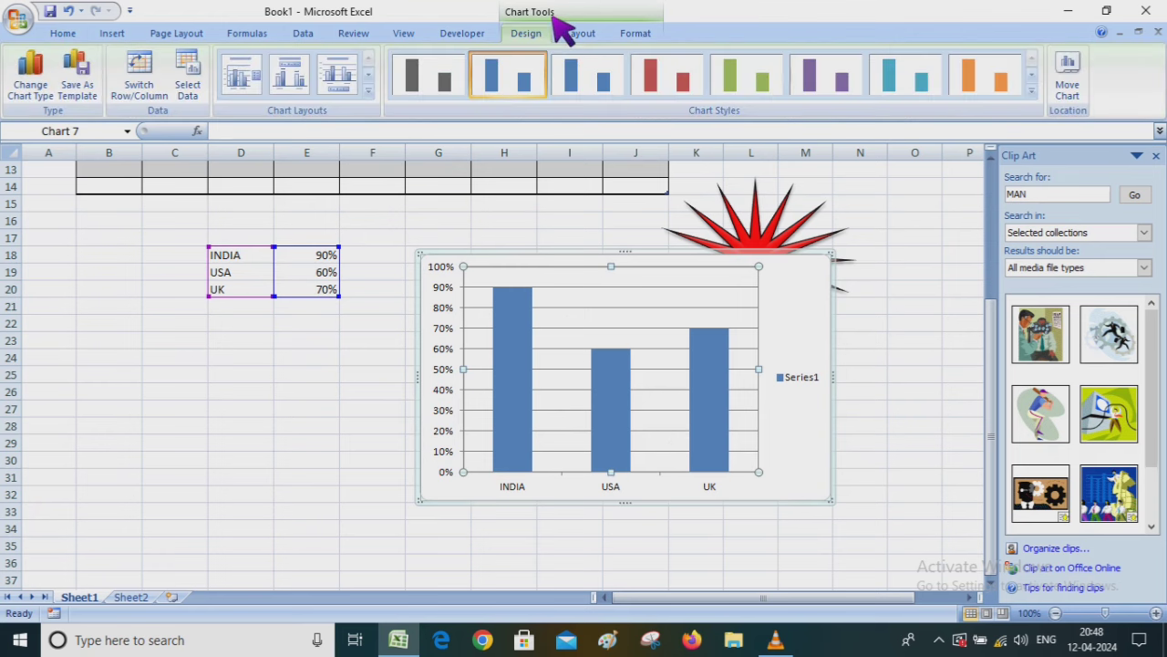
{"action": "left_click", "coordinate": [676, 97]}
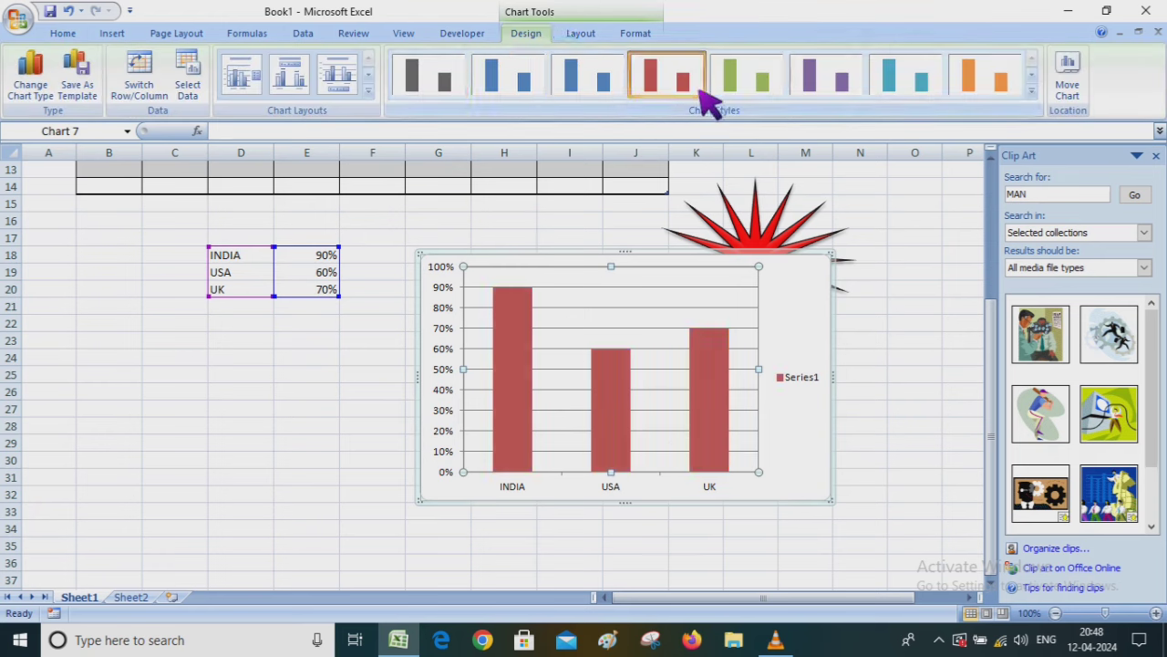
{"action": "left_click", "coordinate": [764, 97]}
{"action": "left_click", "coordinate": [855, 90]}
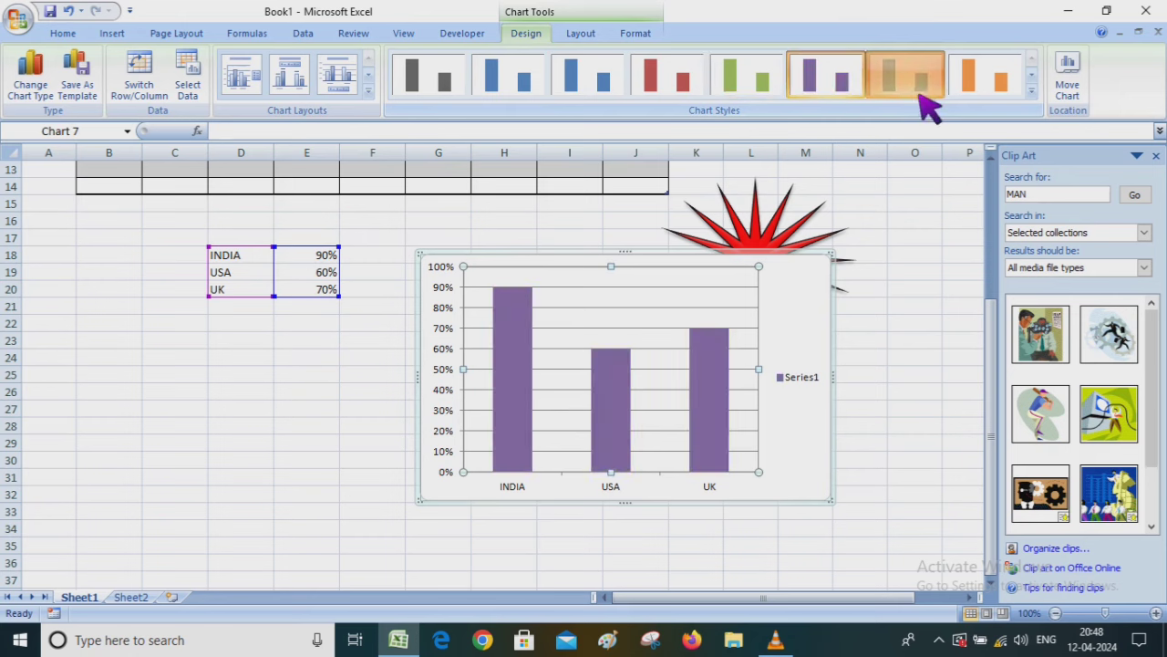
{"action": "left_click", "coordinate": [917, 89]}
{"action": "left_click", "coordinate": [997, 74]}
{"action": "left_click", "coordinate": [1031, 91]}
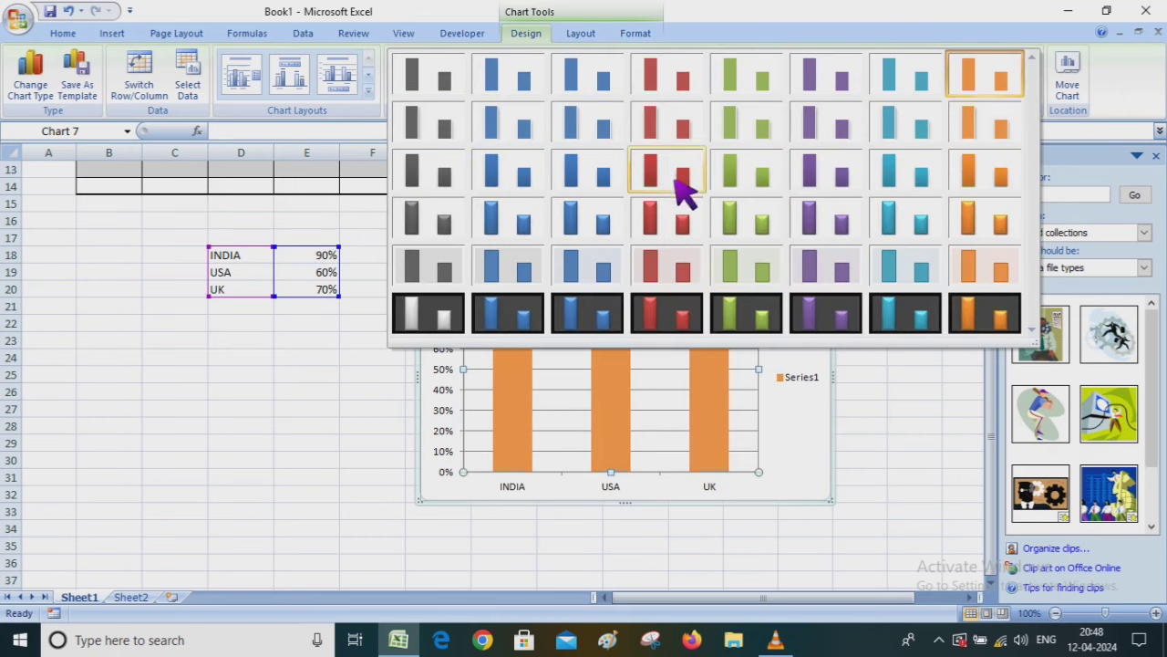
{"action": "left_click", "coordinate": [828, 183]}
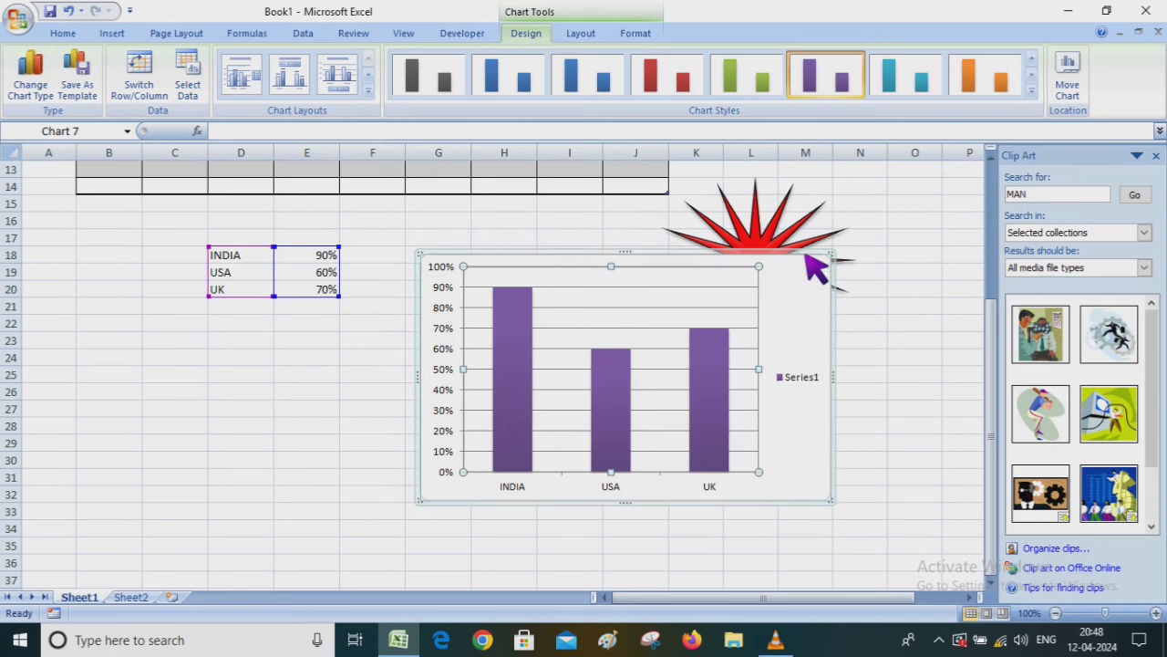
{"action": "left_click", "coordinate": [368, 91]}
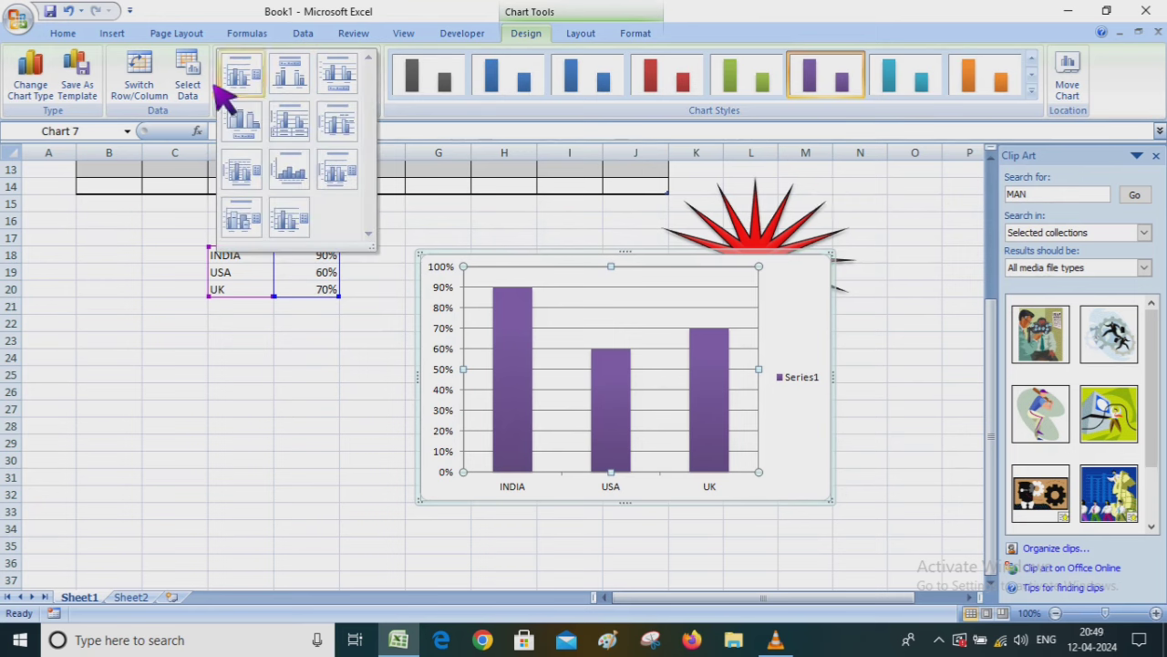
{"action": "left_click", "coordinate": [51, 105]}
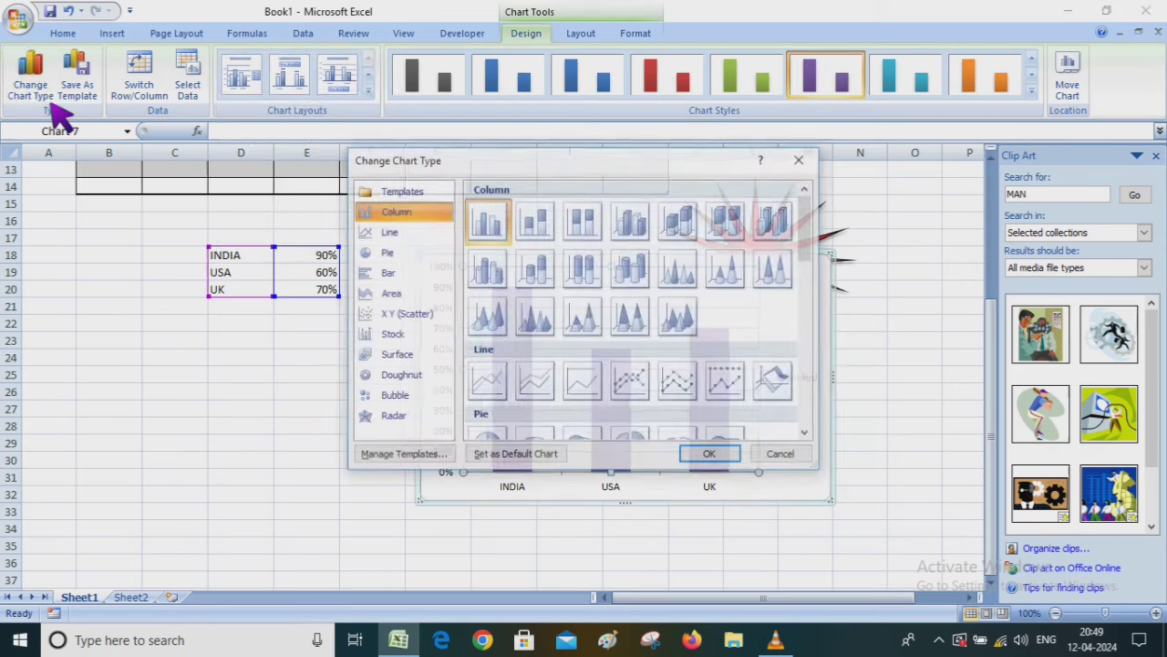
Change the column chart into a pie chart.
{"action": "left_click", "coordinate": [387, 253]}
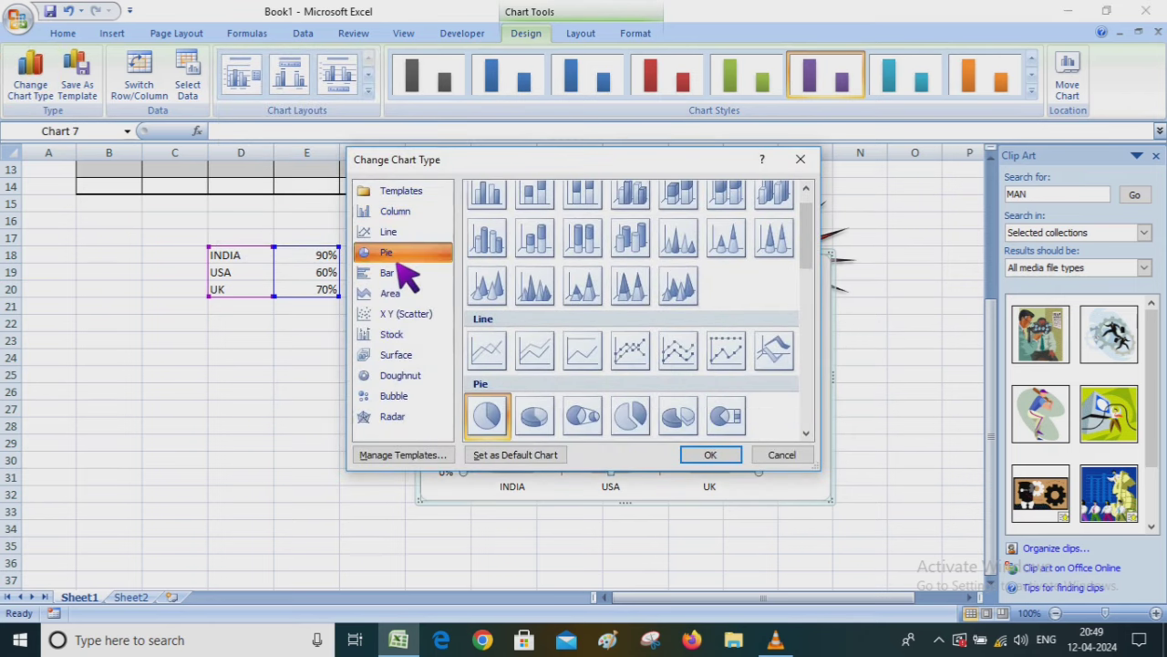
{"action": "left_click", "coordinate": [715, 455]}
{"action": "left_click", "coordinate": [658, 349]}
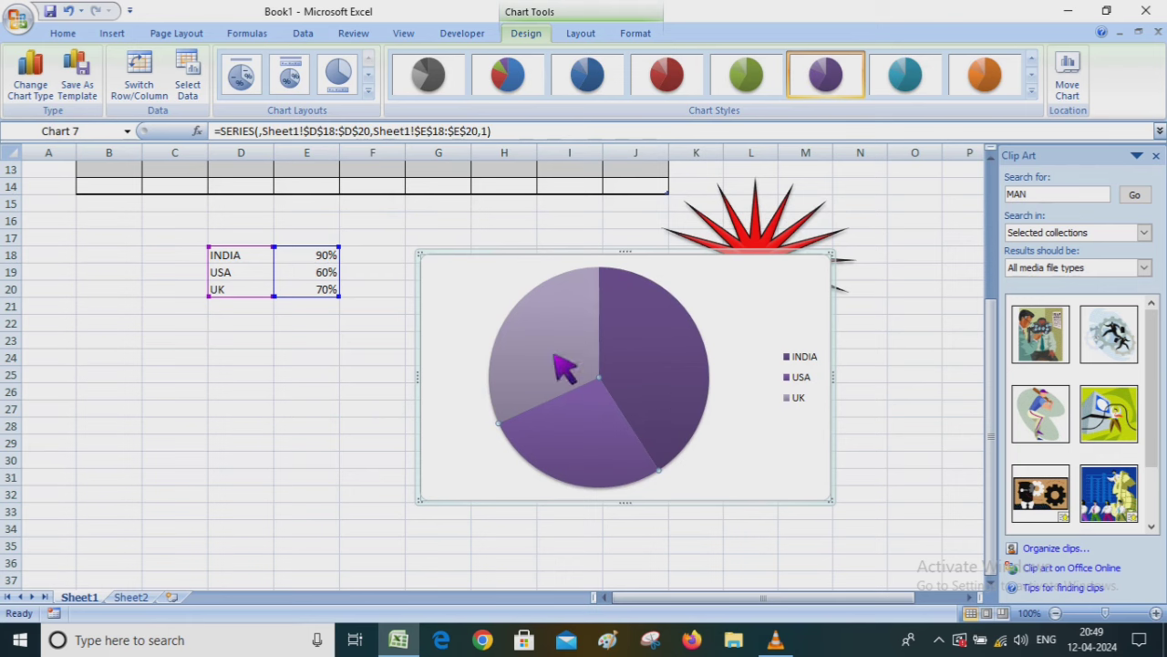
{"action": "mouse_move", "coordinate": [602, 375]}
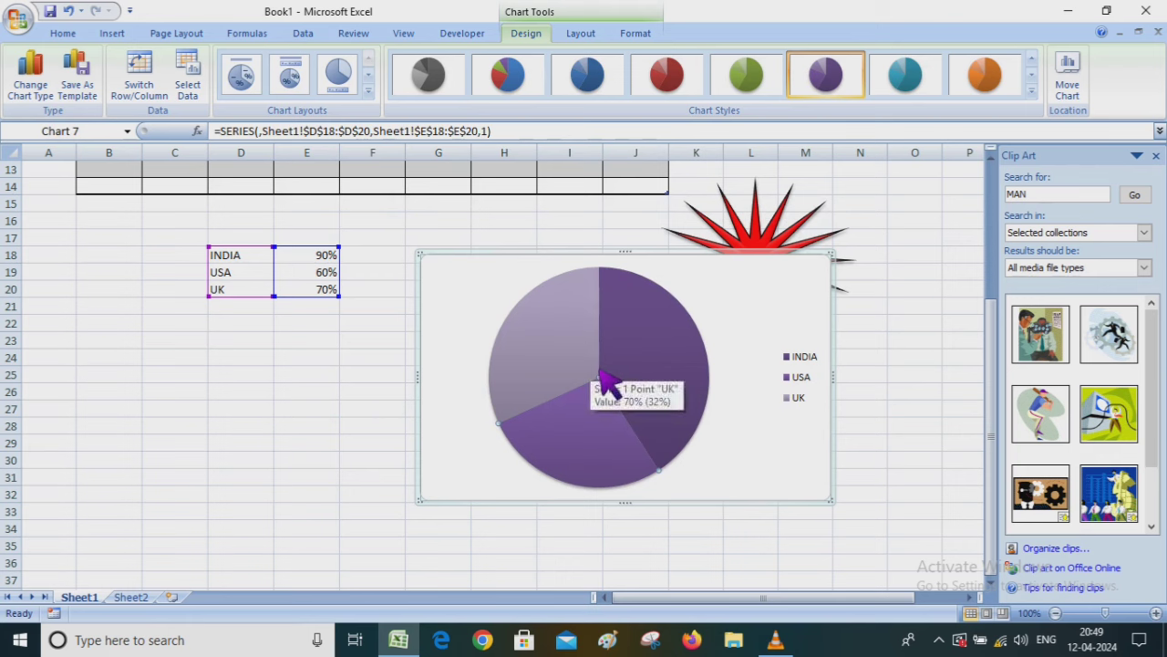
Select the whole pie chart area rather than its data series.
{"action": "left_click", "coordinate": [112, 33]}
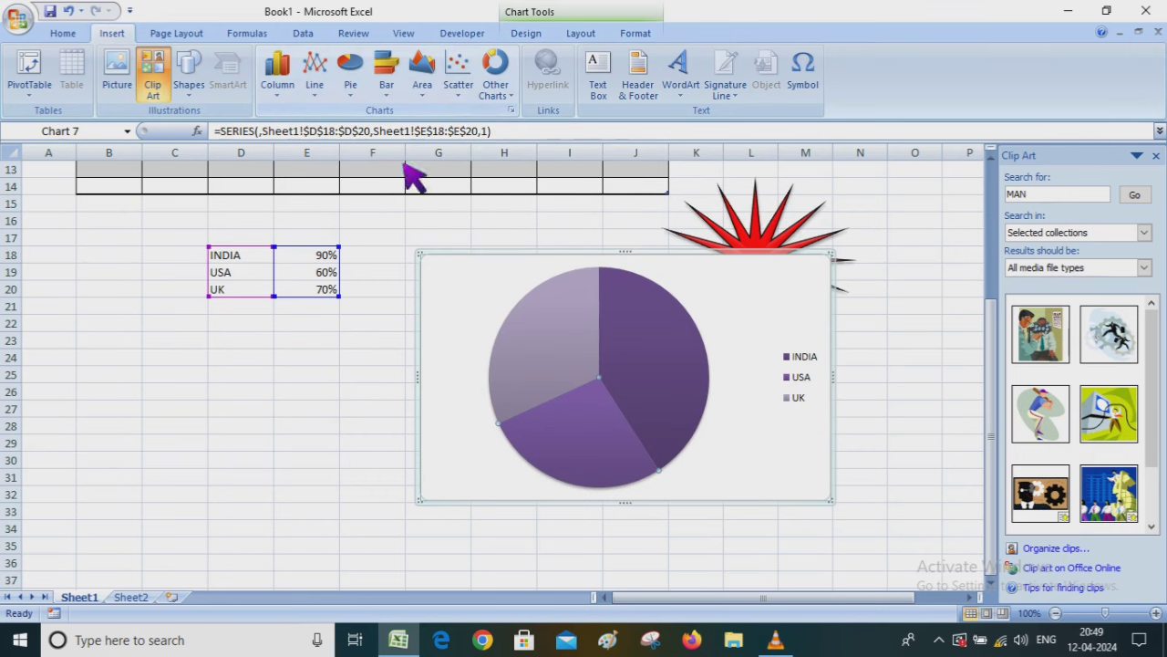
{"action": "scroll", "coordinate": [388, 353], "scroll_direction": "up", "scroll_amount": 3}
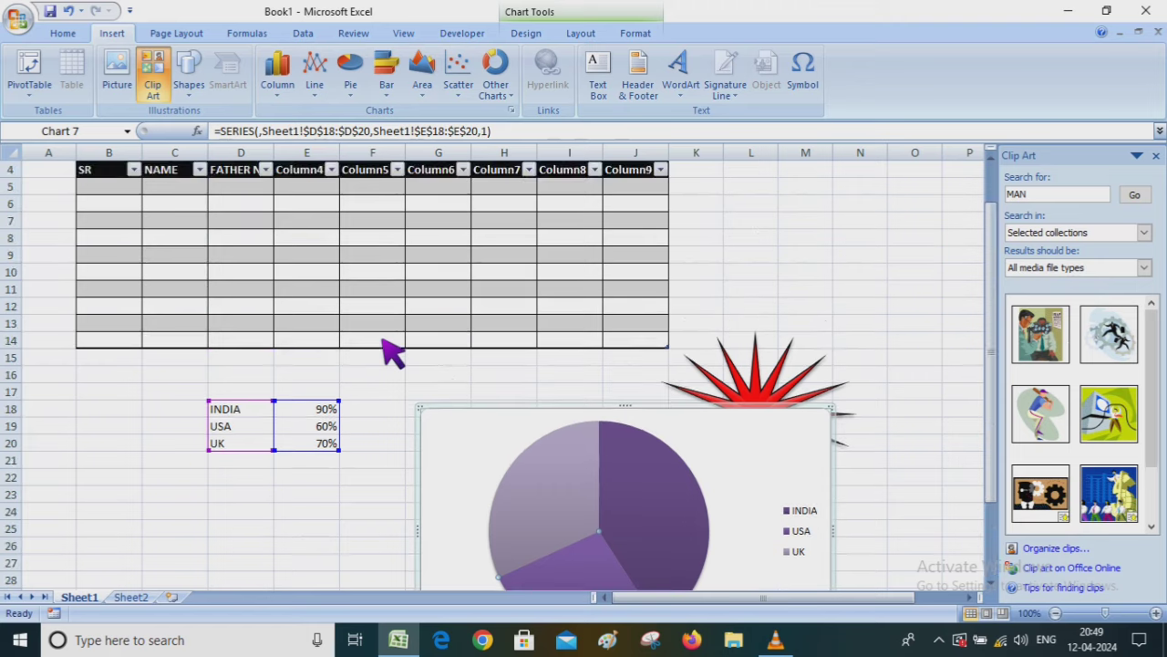
{"action": "scroll", "coordinate": [388, 353], "scroll_direction": "down", "scroll_amount": 1}
{"action": "scroll", "coordinate": [515, 372], "scroll_direction": "down", "scroll_amount": 1}
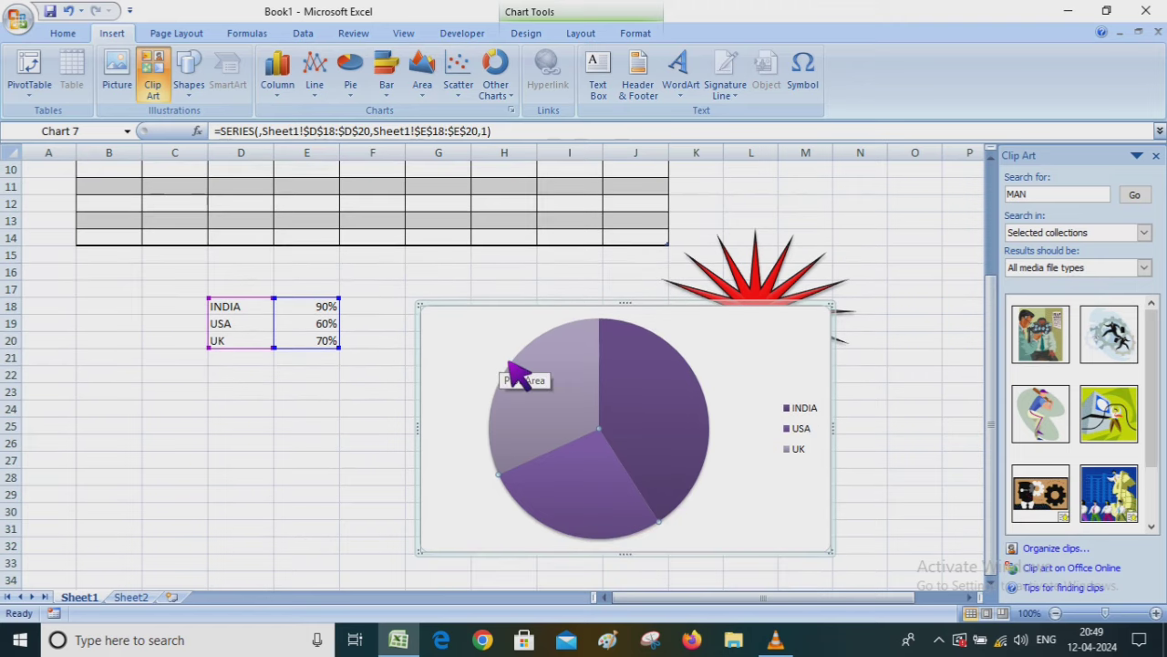
{"action": "left_click", "coordinate": [613, 313]}
Delete the pie chart and enter MEET VILLAGERS in cell H18.
{"action": "key", "text": "Delete"}
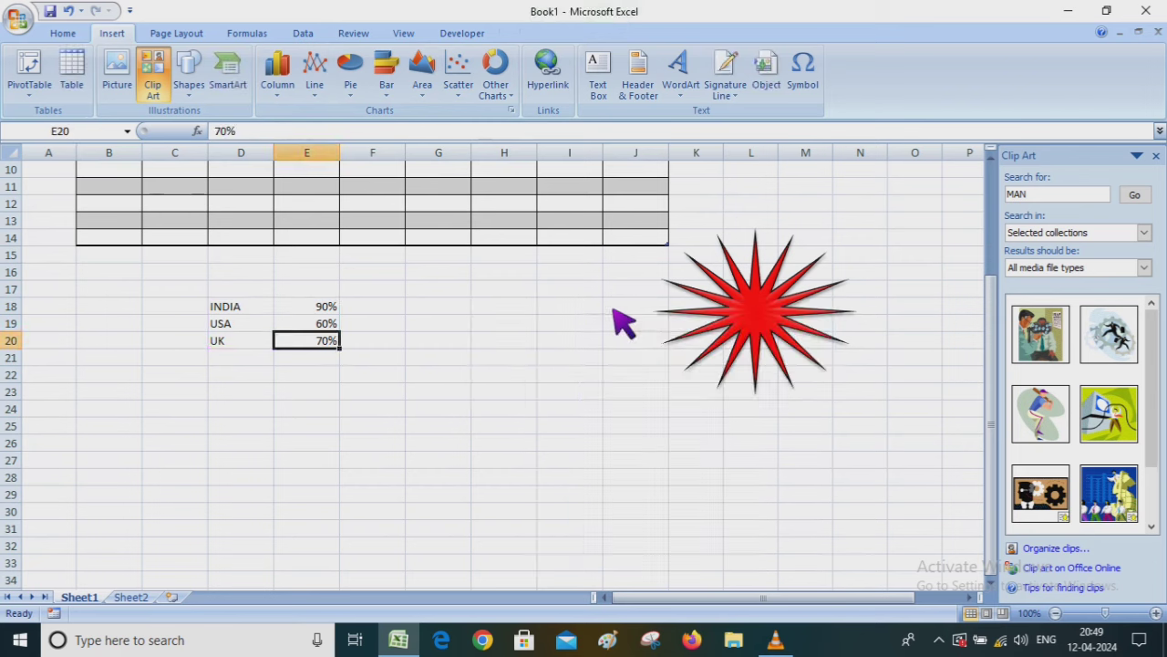
{"action": "left_click", "coordinate": [440, 325]}
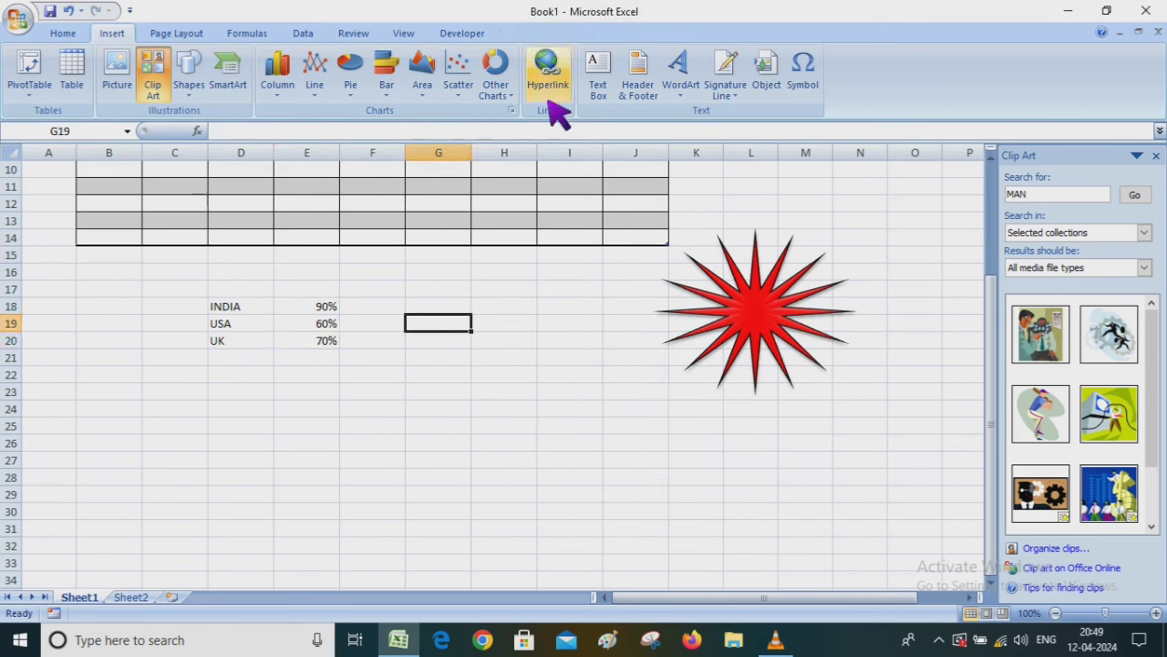
{"action": "left_click", "coordinate": [511, 312]}
{"action": "type", "text": "MEET VILLAGERS"}
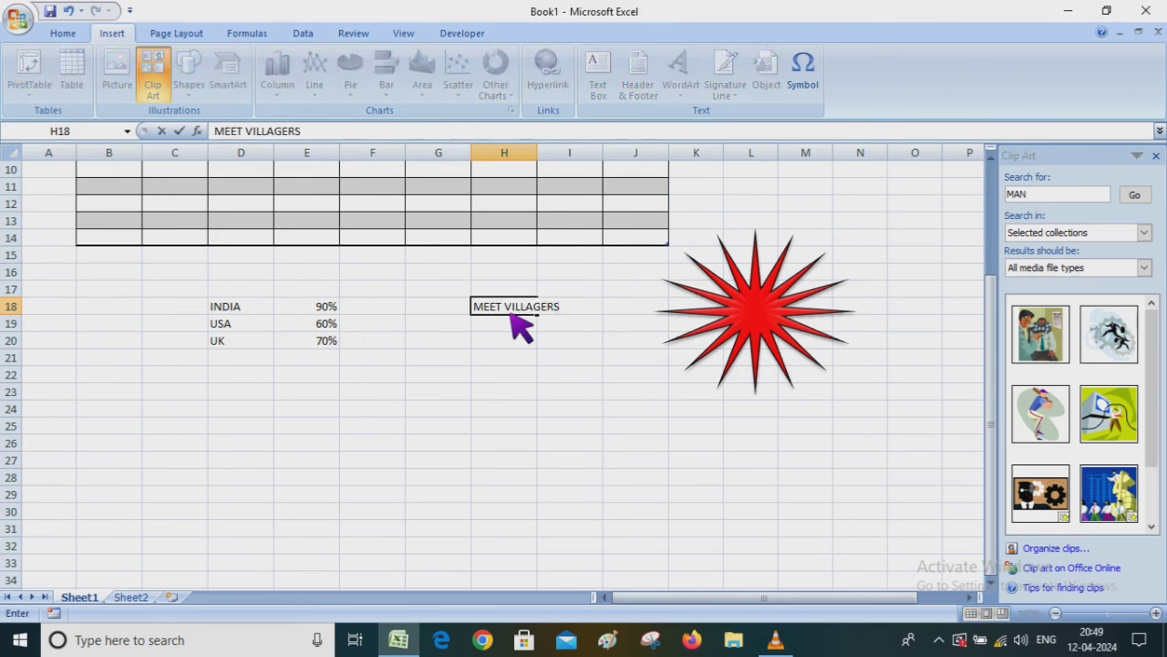
{"action": "key", "text": "Return"}
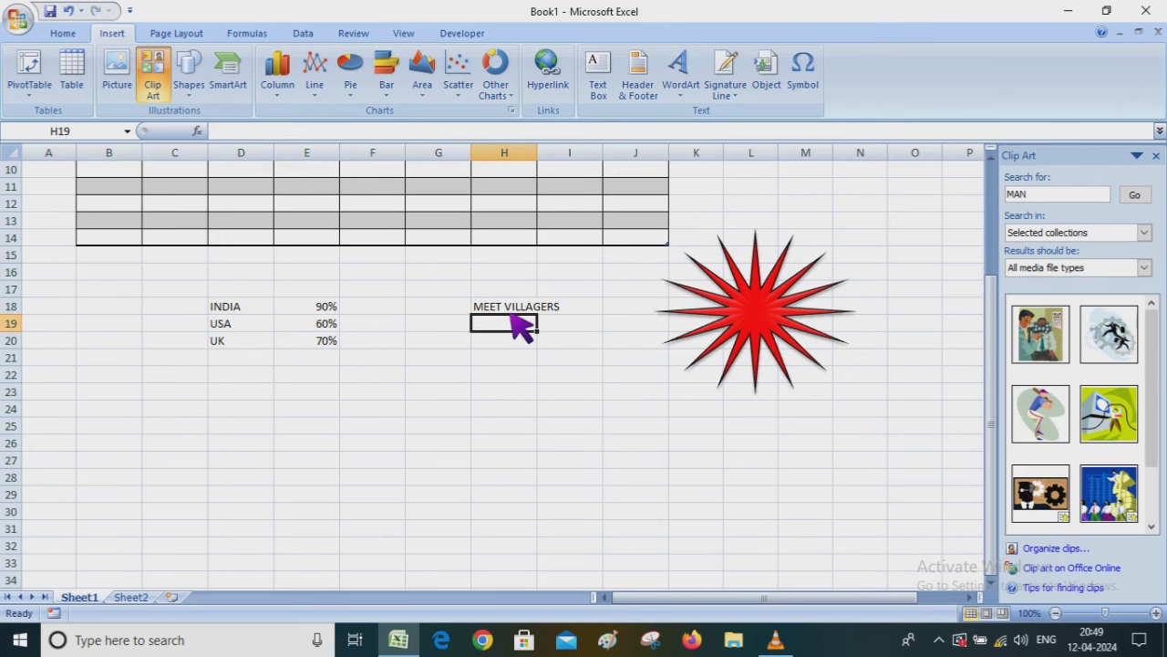
Hyperlink the MEET VILLAGERS cell to a saved assignment workbook.
{"action": "left_click", "coordinate": [512, 313]}
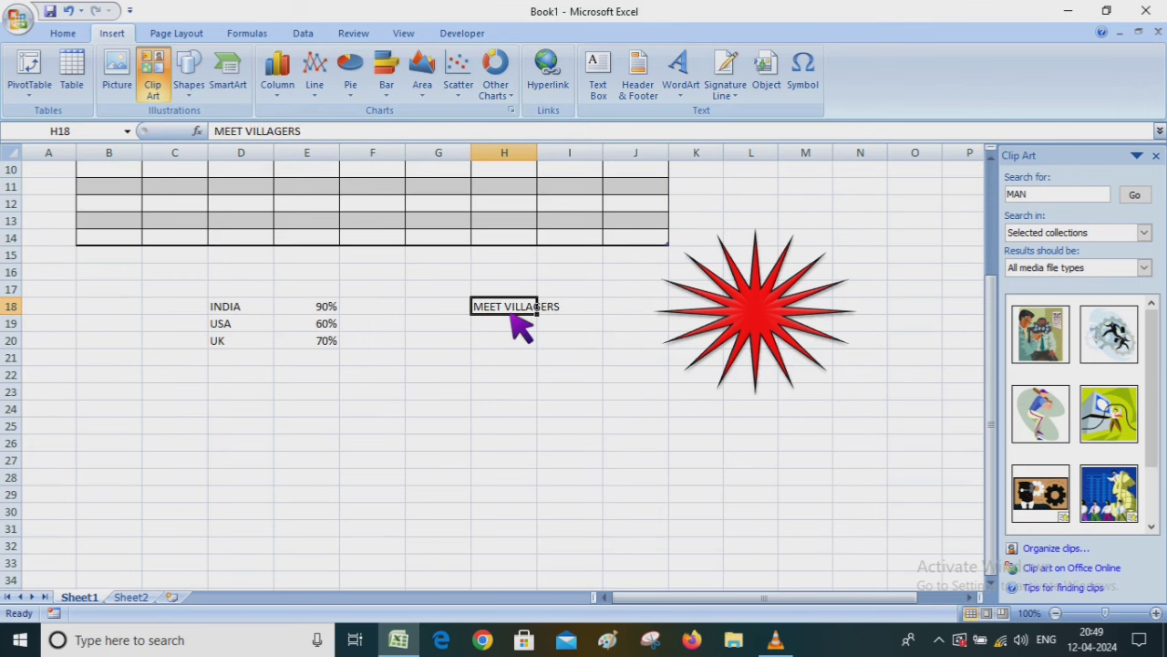
{"action": "left_click", "coordinate": [552, 87]}
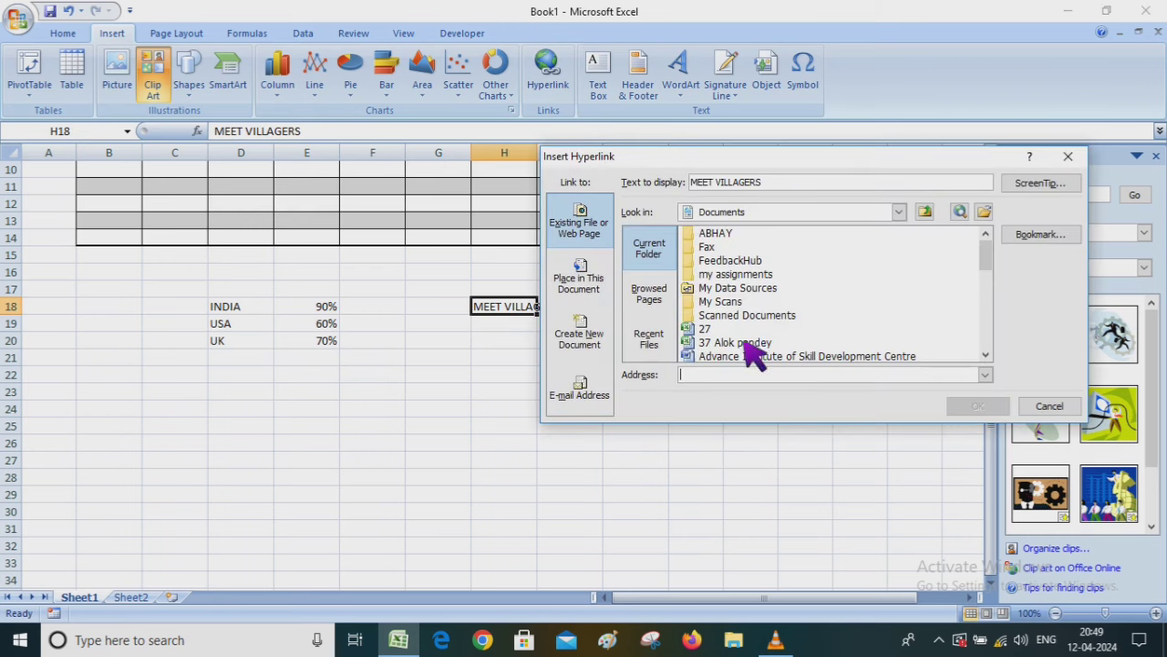
{"action": "scroll", "coordinate": [769, 355], "scroll_direction": "down", "scroll_amount": 1}
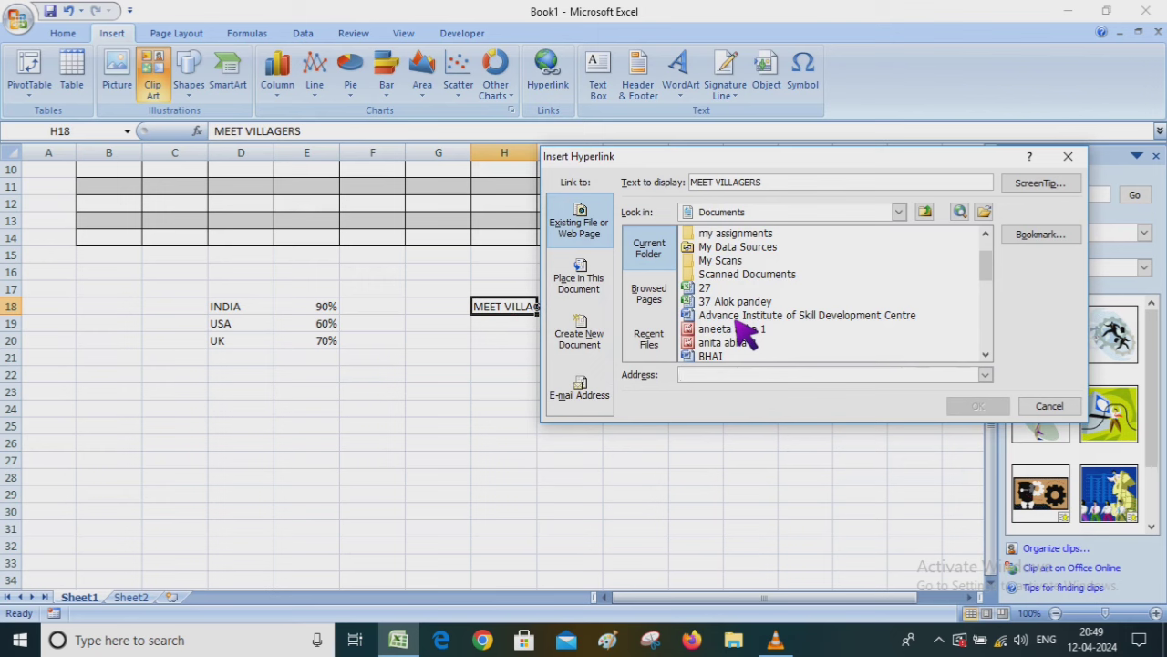
{"action": "left_click", "coordinate": [736, 317]}
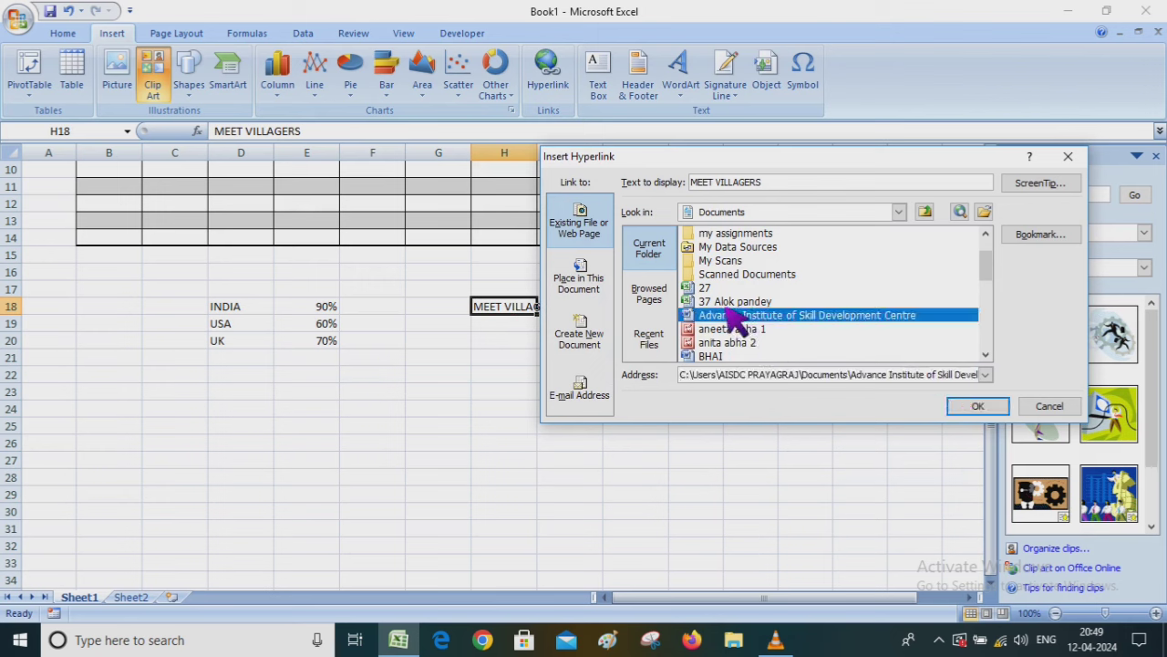
{"action": "left_click", "coordinate": [730, 305]}
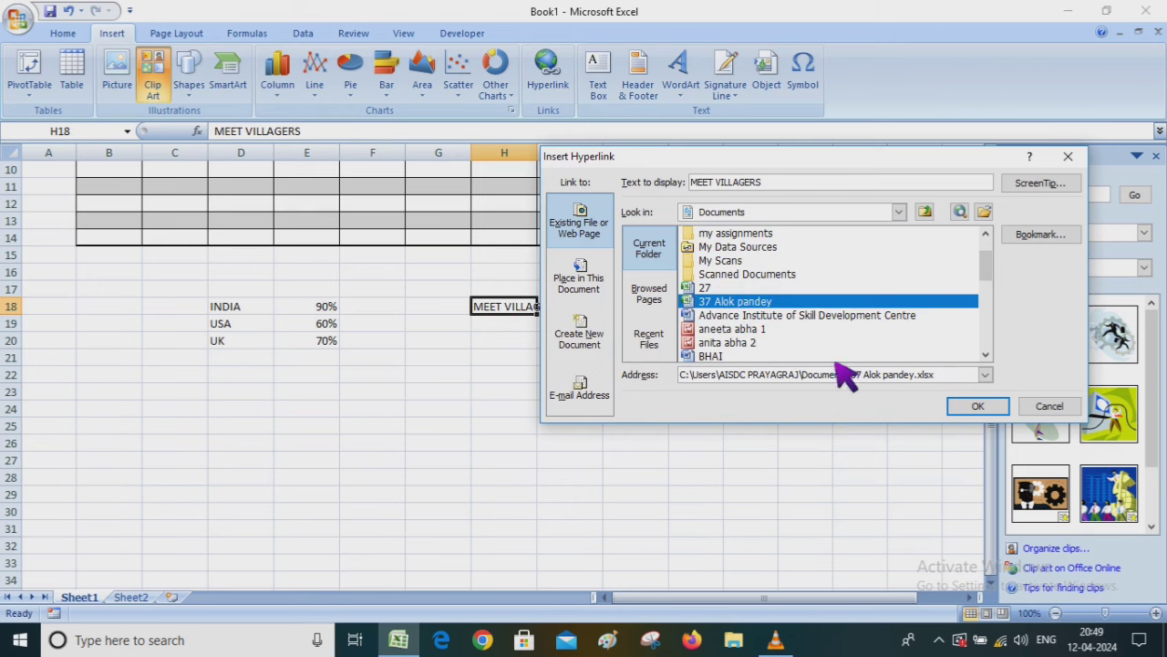
{"action": "left_click", "coordinate": [974, 409]}
Widen column H to fit MEET VILLAGERS and follow the new link.
{"action": "left_click", "coordinate": [639, 425]}
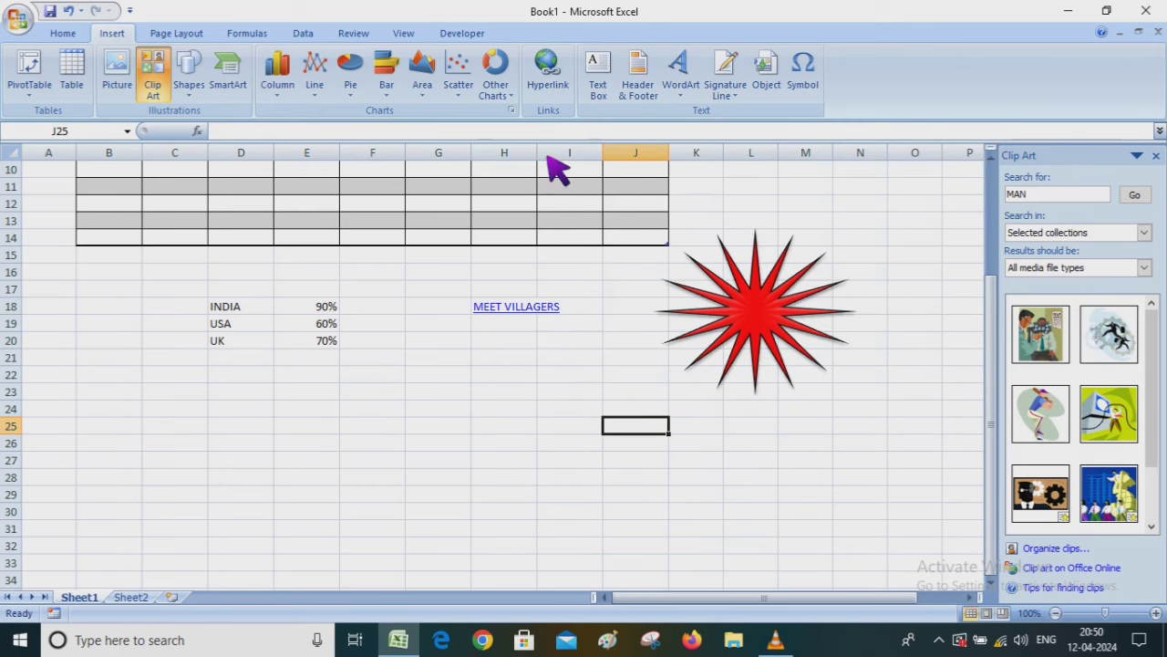
{"action": "left_click_drag", "start_coordinate": [538, 153], "coordinate": [583, 153]}
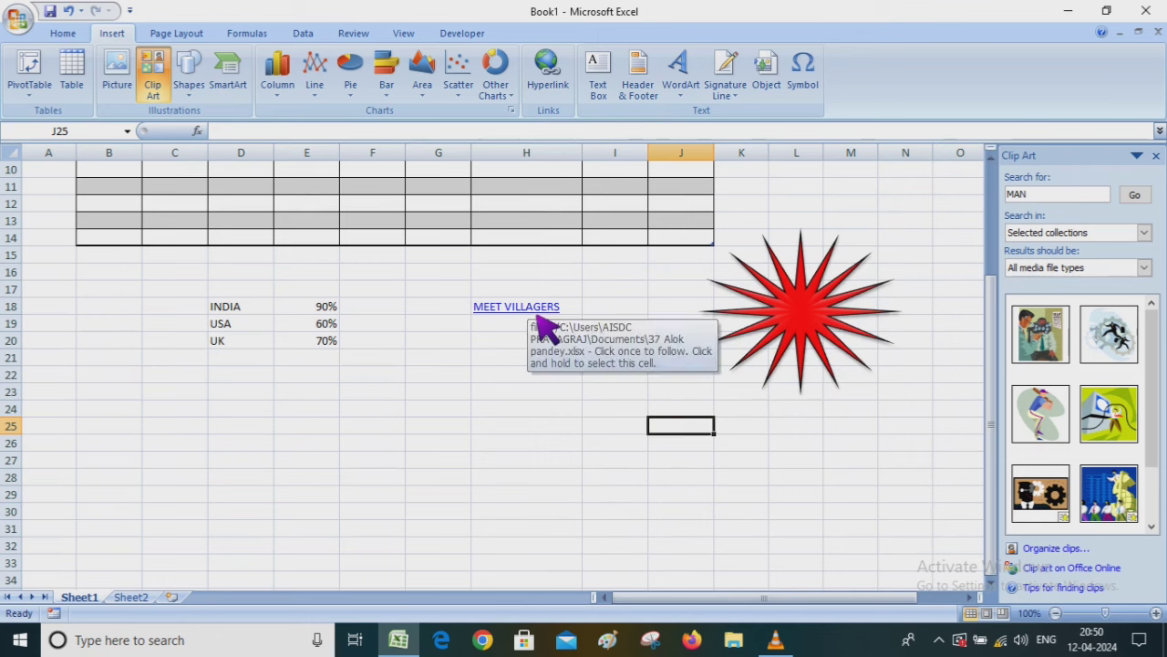
{"action": "left_click", "coordinate": [538, 314]}
Accept the security notice to open the linked Find & Large workbook, then close it.
{"action": "left_click", "coordinate": [658, 386]}
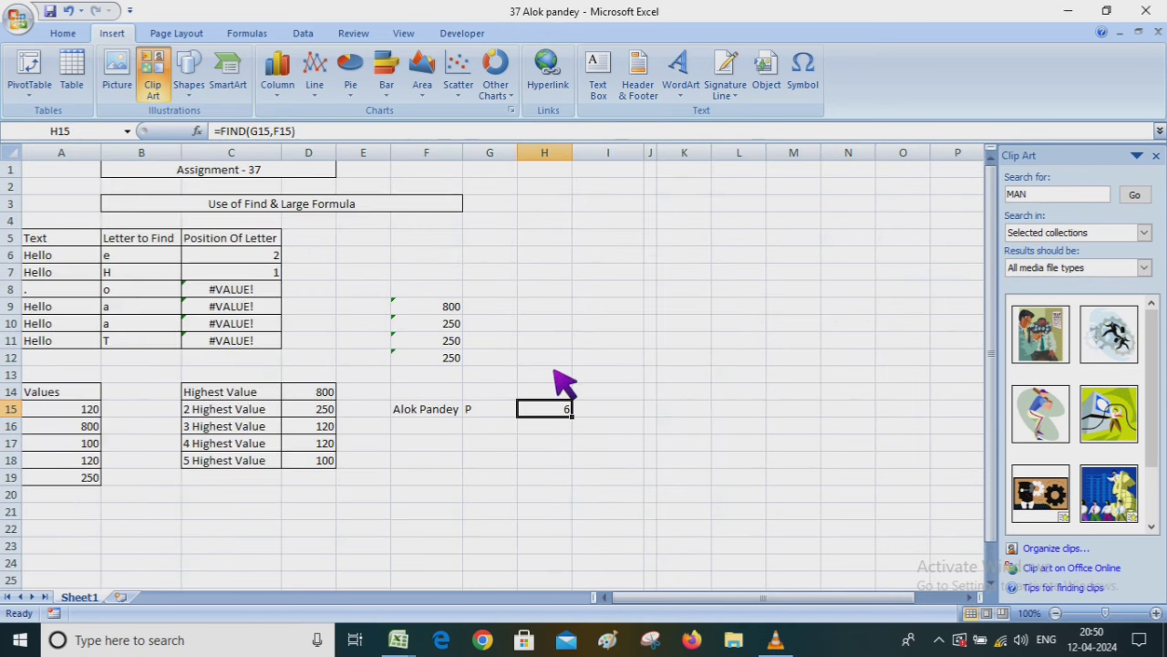
{"action": "scroll", "coordinate": [556, 383], "scroll_direction": "down", "scroll_amount": 5}
{"action": "scroll", "coordinate": [586, 318], "scroll_direction": "up", "scroll_amount": 4}
{"action": "scroll", "coordinate": [586, 318], "scroll_direction": "up", "scroll_amount": 1}
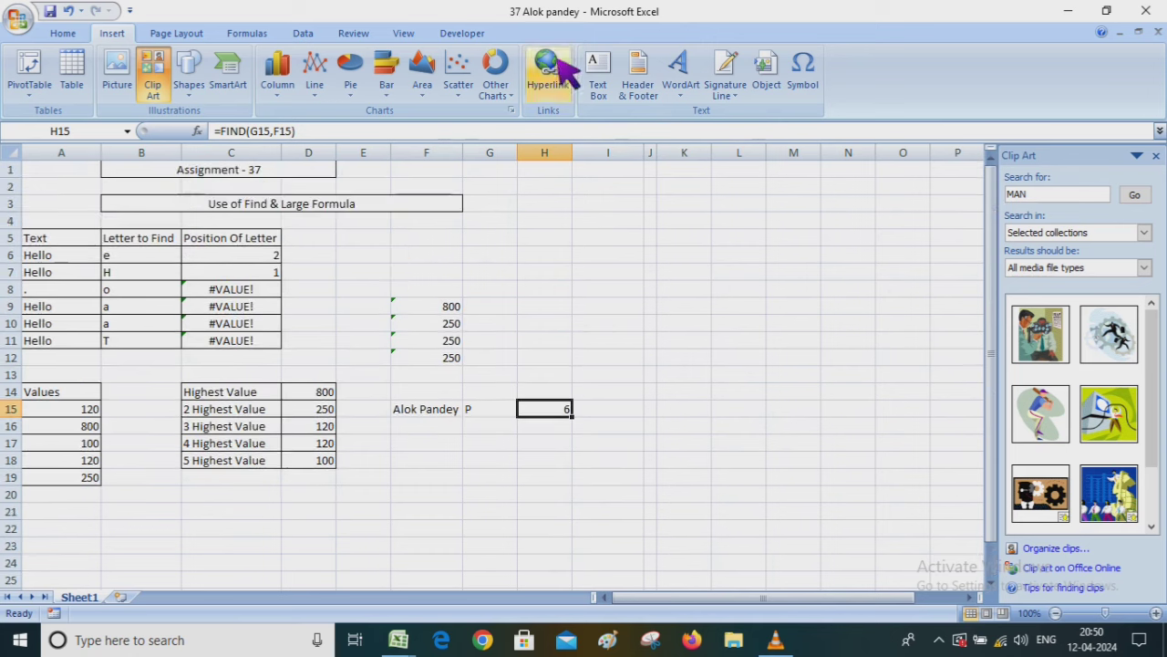
{"action": "left_click", "coordinate": [1157, 32]}
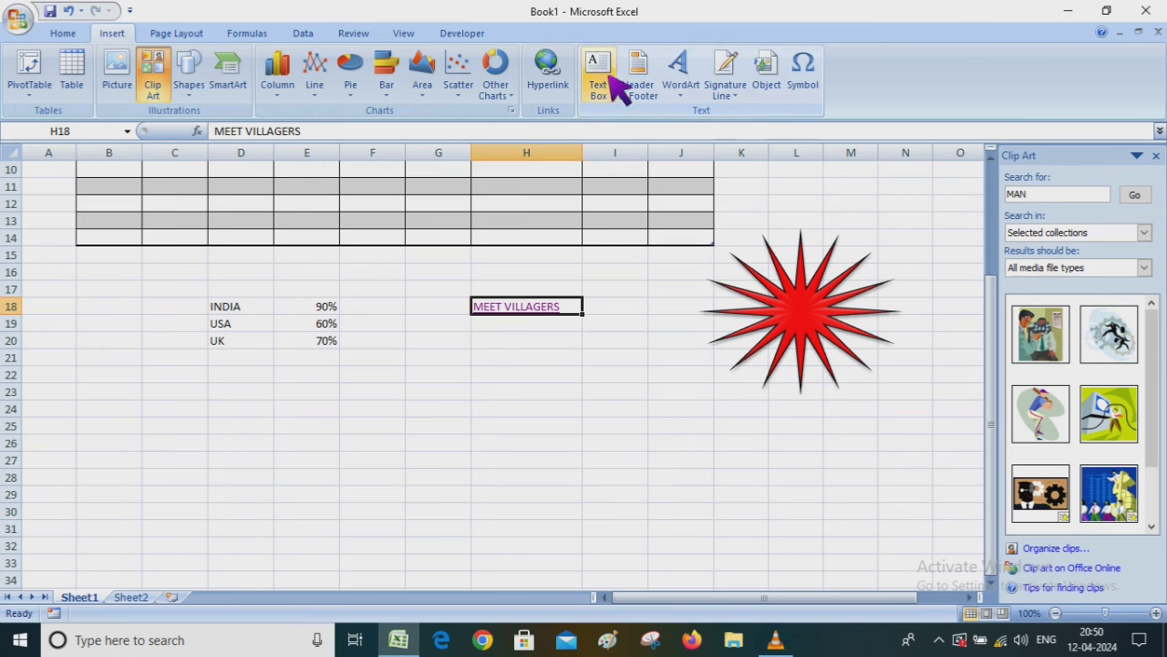
Draw a trial text box below the country figures, then delete it.
{"action": "left_click", "coordinate": [613, 84]}
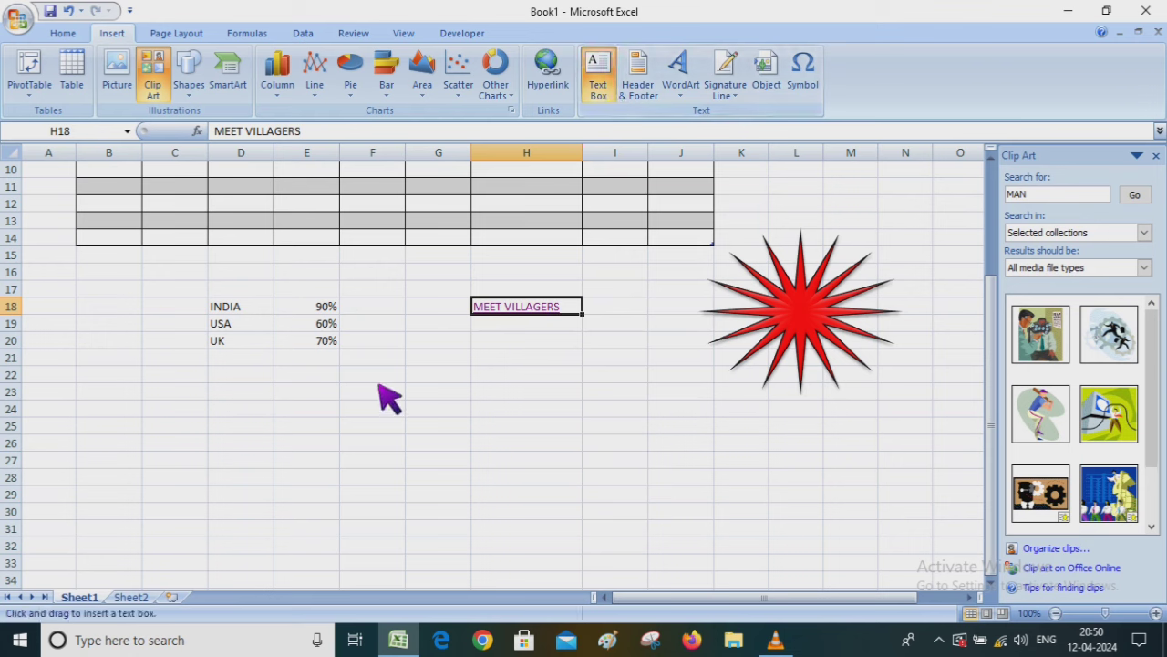
{"action": "mouse_move", "coordinate": [367, 376]}
{"action": "left_mouse_down"}
{"action": "mouse_move", "coordinate": [704, 520]}
{"action": "mouse_move", "coordinate": [714, 504]}
{"action": "left_mouse_up"}
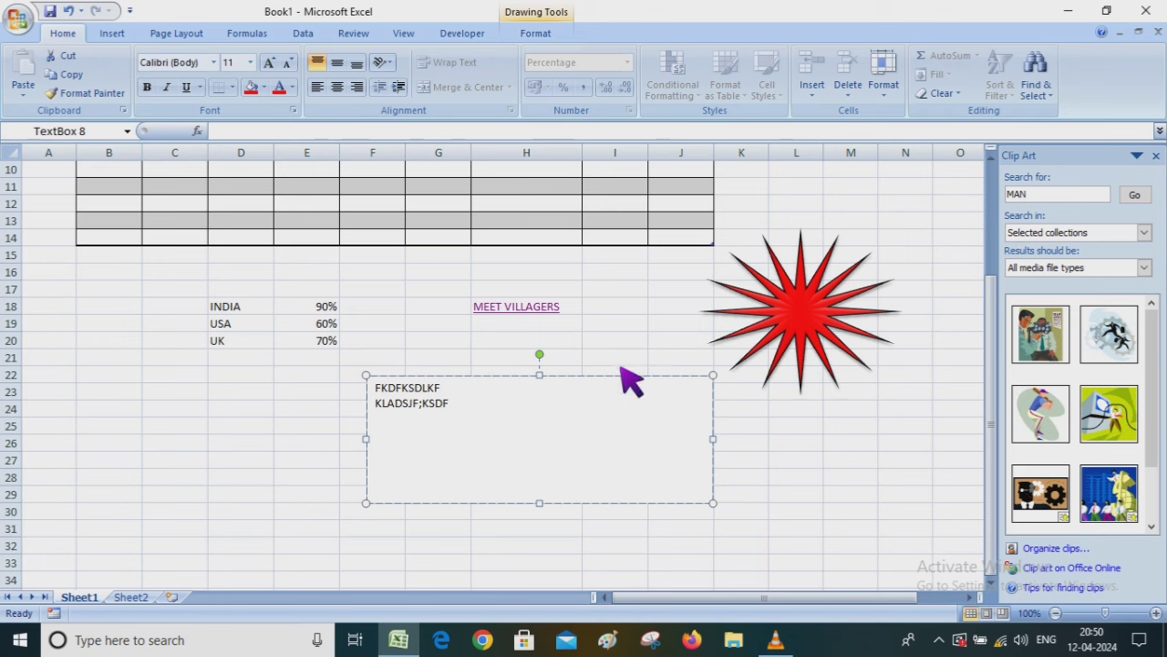
{"action": "left_click", "coordinate": [803, 461]}
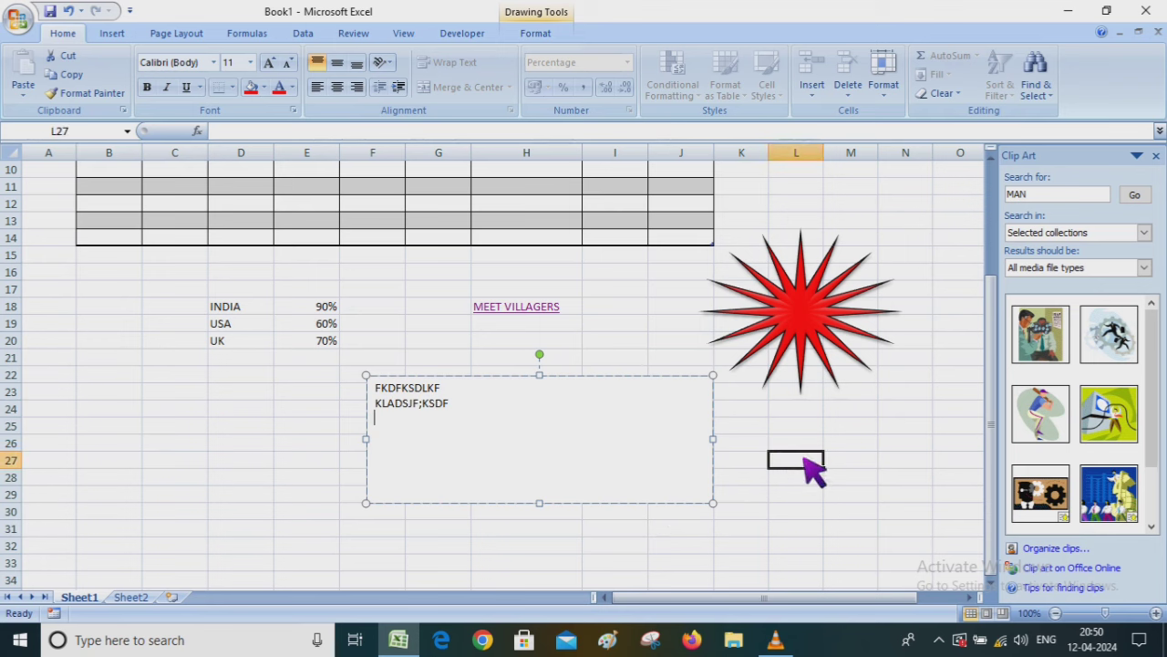
{"action": "left_click", "coordinate": [610, 396]}
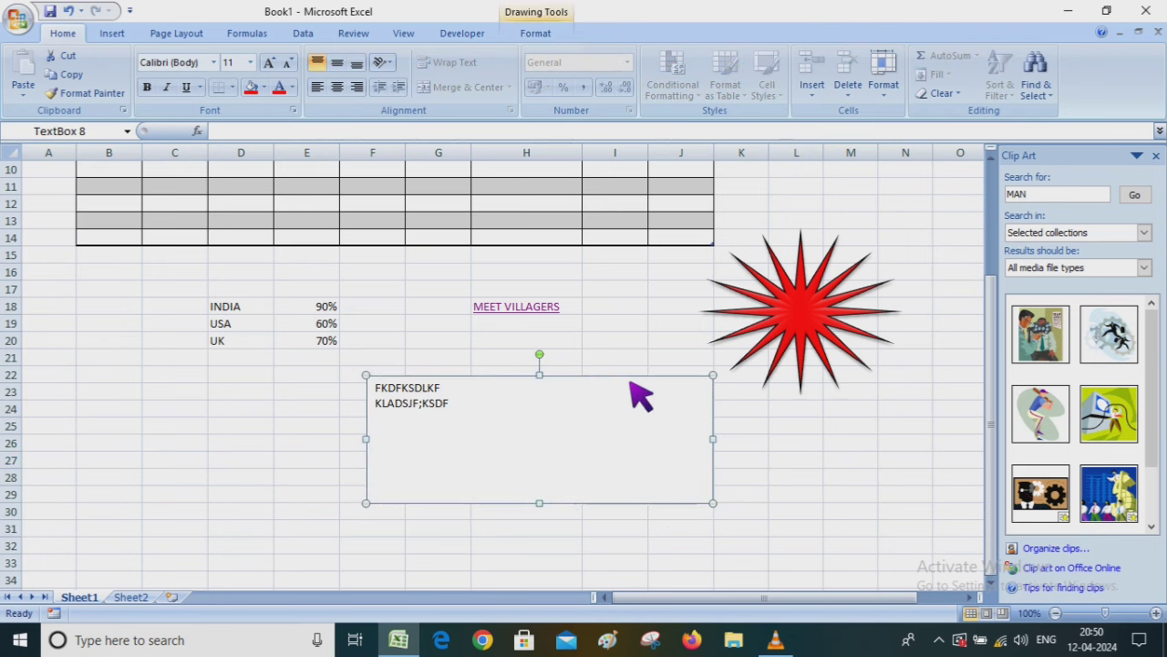
{"action": "key", "text": "Delete"}
Insert the baseball-batter clip art below the red starburst.
{"action": "left_click", "coordinate": [1049, 415]}
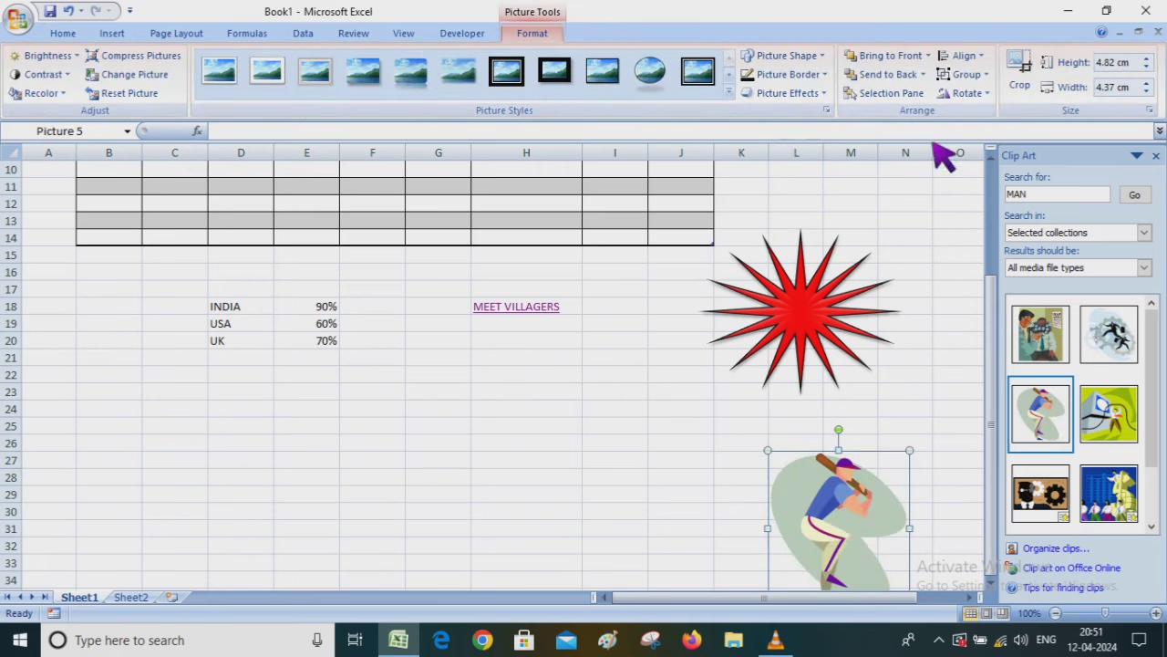
{"action": "scroll", "coordinate": [1082, 246], "scroll_direction": "down", "scroll_amount": 1}
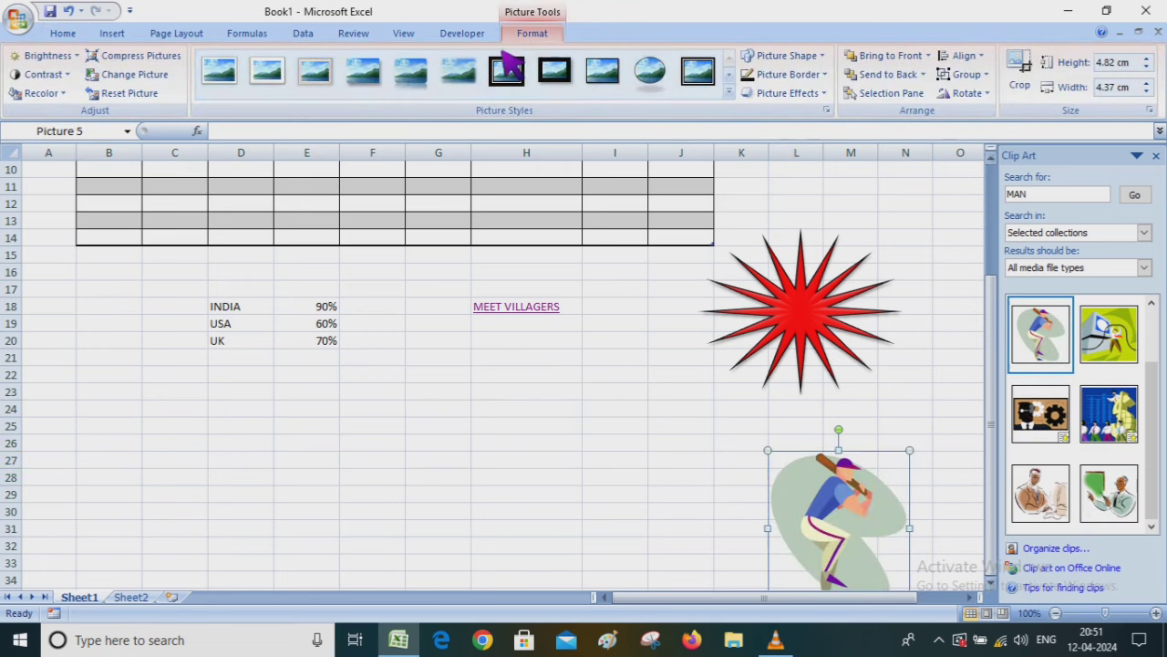
{"action": "left_click", "coordinate": [78, 35]}
{"action": "left_click", "coordinate": [112, 34]}
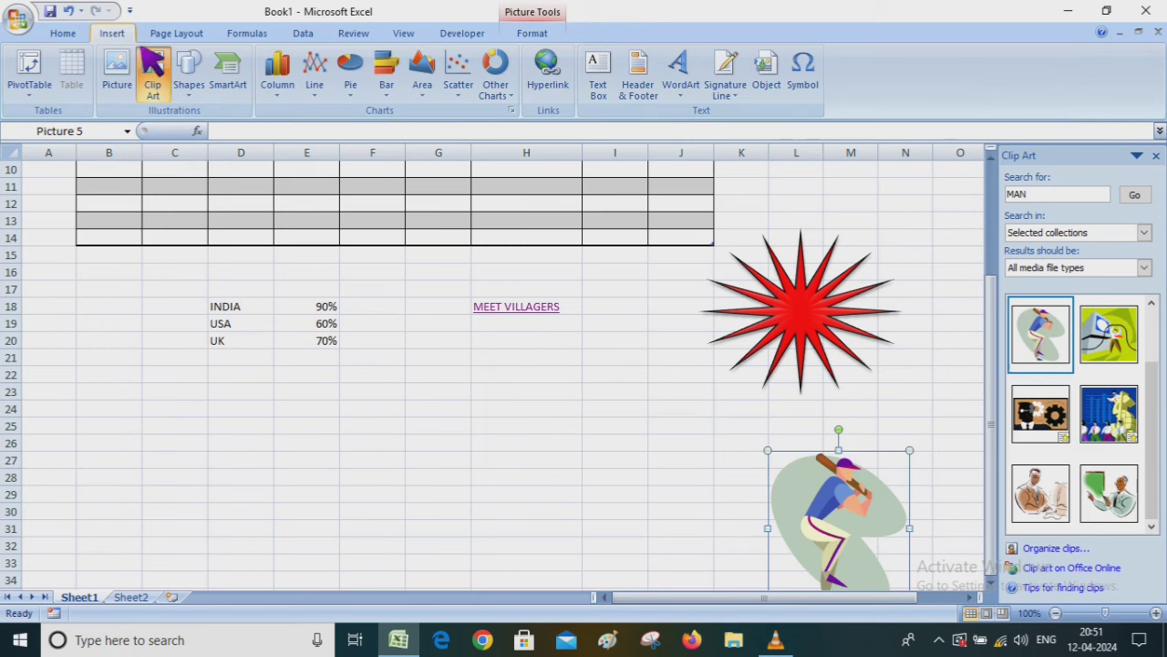
{"action": "left_click", "coordinate": [546, 442]}
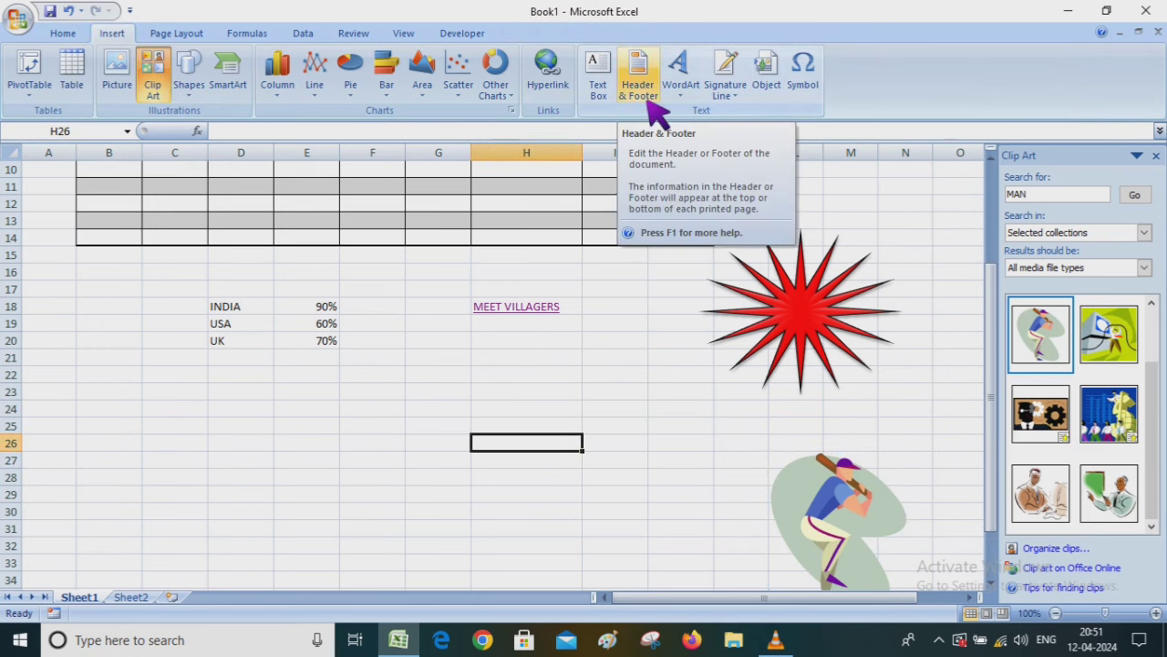
Put MEET VILLAGERS in the centre header and confirm it appears on page 2.
{"action": "left_click", "coordinate": [649, 108]}
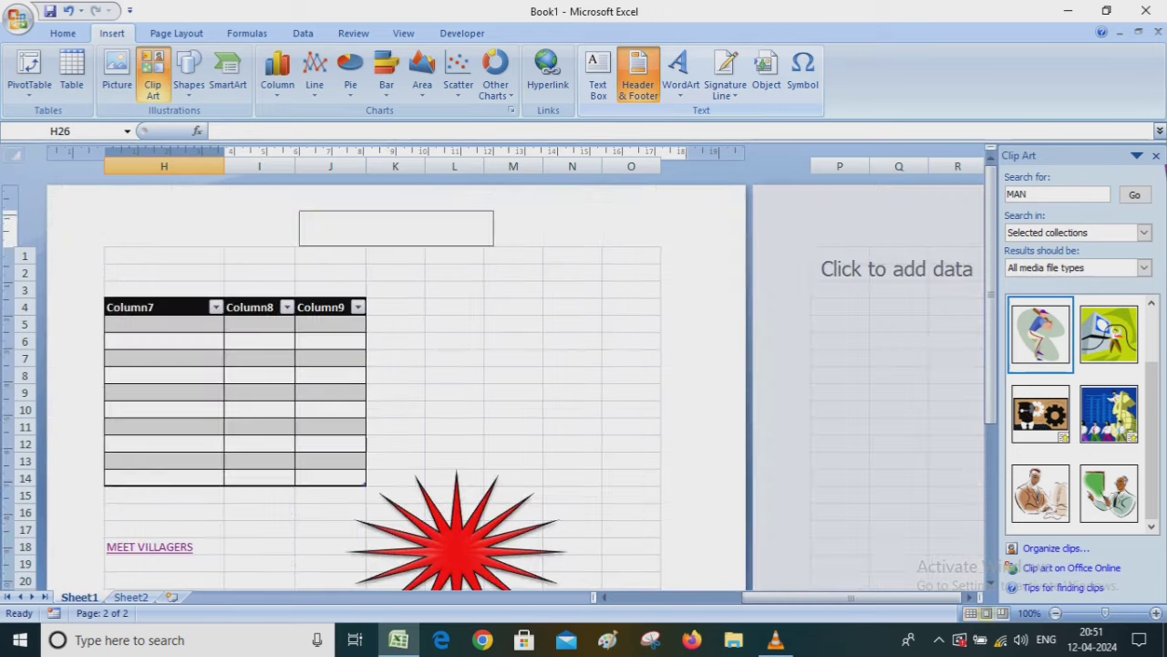
{"action": "left_click", "coordinate": [1156, 155]}
{"action": "type", "text": "MEET VILLAGERS"}
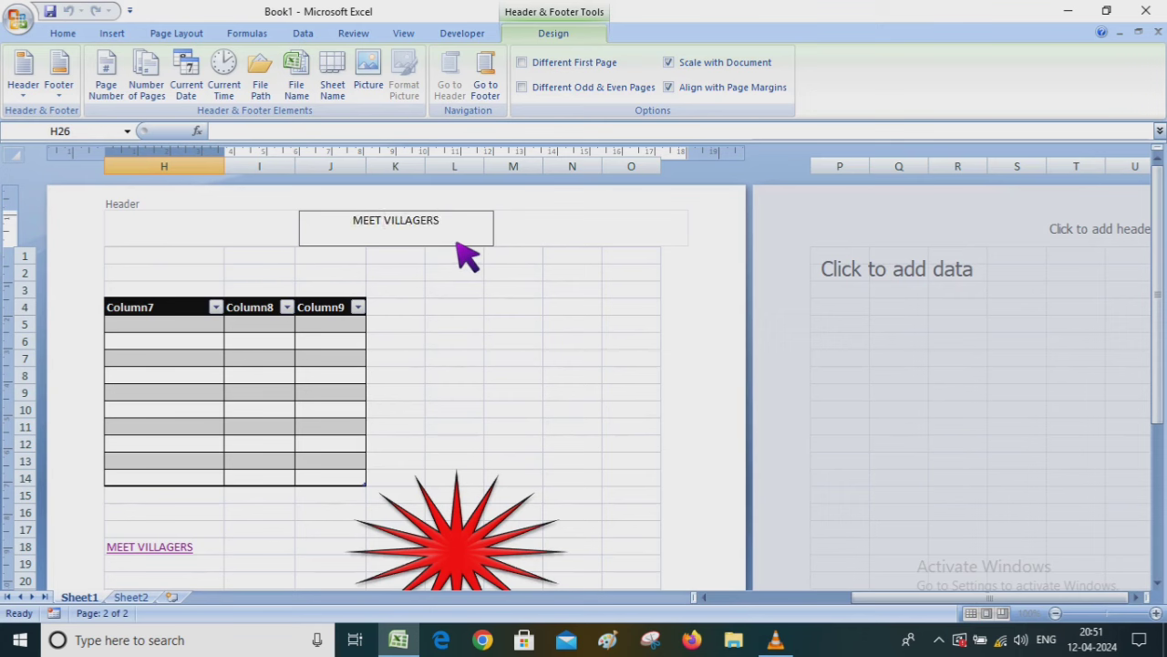
{"action": "left_click", "coordinate": [540, 339]}
{"action": "scroll", "coordinate": [584, 337], "scroll_direction": "down", "scroll_amount": 2}
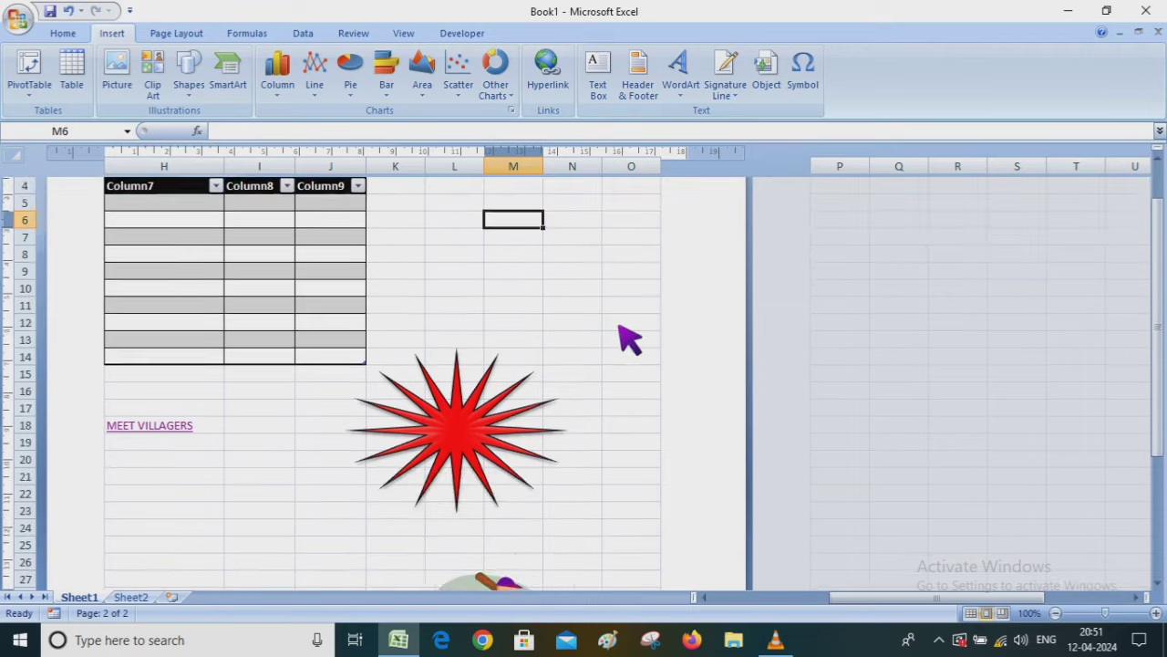
{"action": "scroll", "coordinate": [556, 410], "scroll_direction": "down", "scroll_amount": 8}
{"action": "scroll", "coordinate": [538, 411], "scroll_direction": "down", "scroll_amount": 4}
{"action": "scroll", "coordinate": [502, 411], "scroll_direction": "down", "scroll_amount": 2}
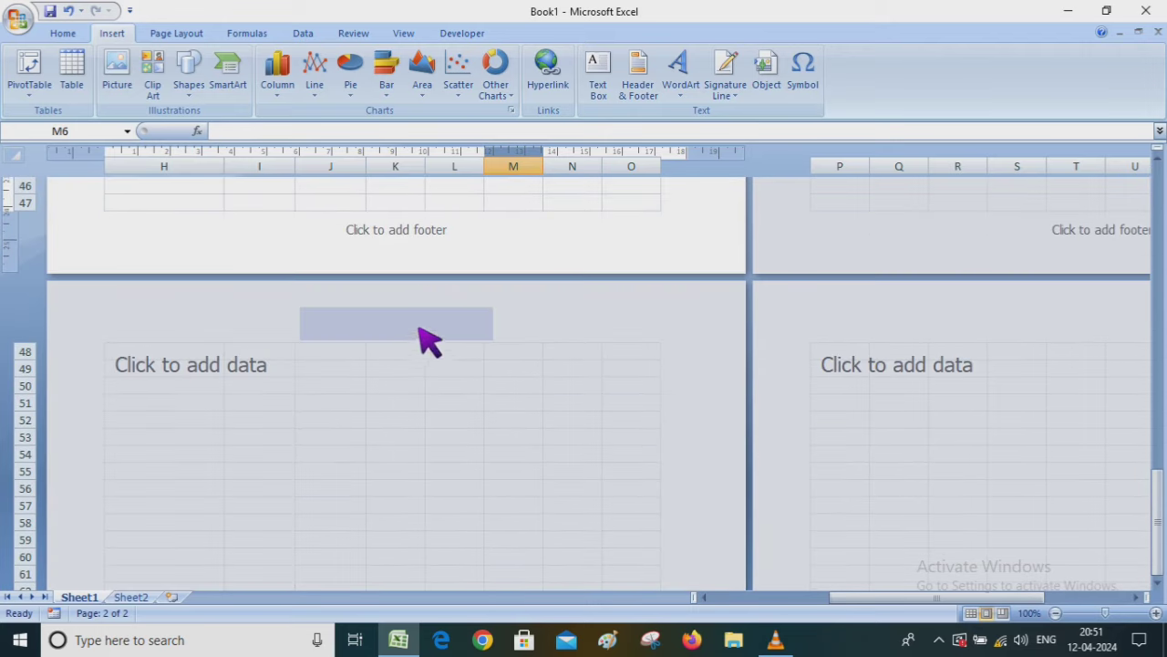
{"action": "left_click", "coordinate": [434, 246]}
{"action": "left_click", "coordinate": [415, 321]}
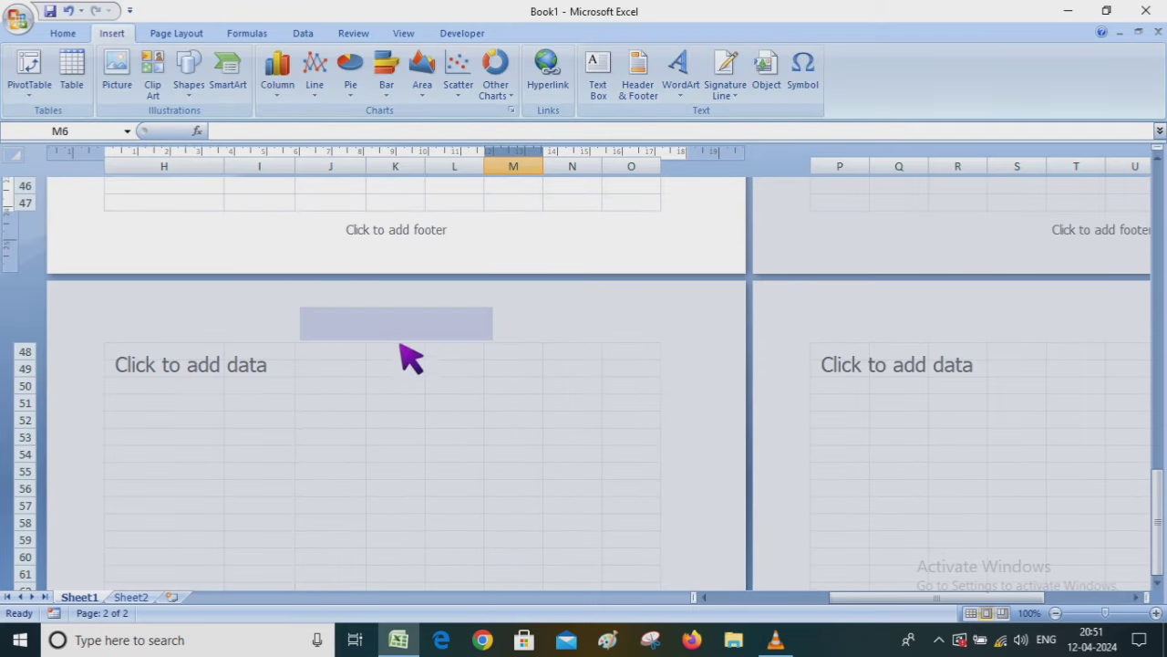
{"action": "left_click", "coordinate": [304, 370]}
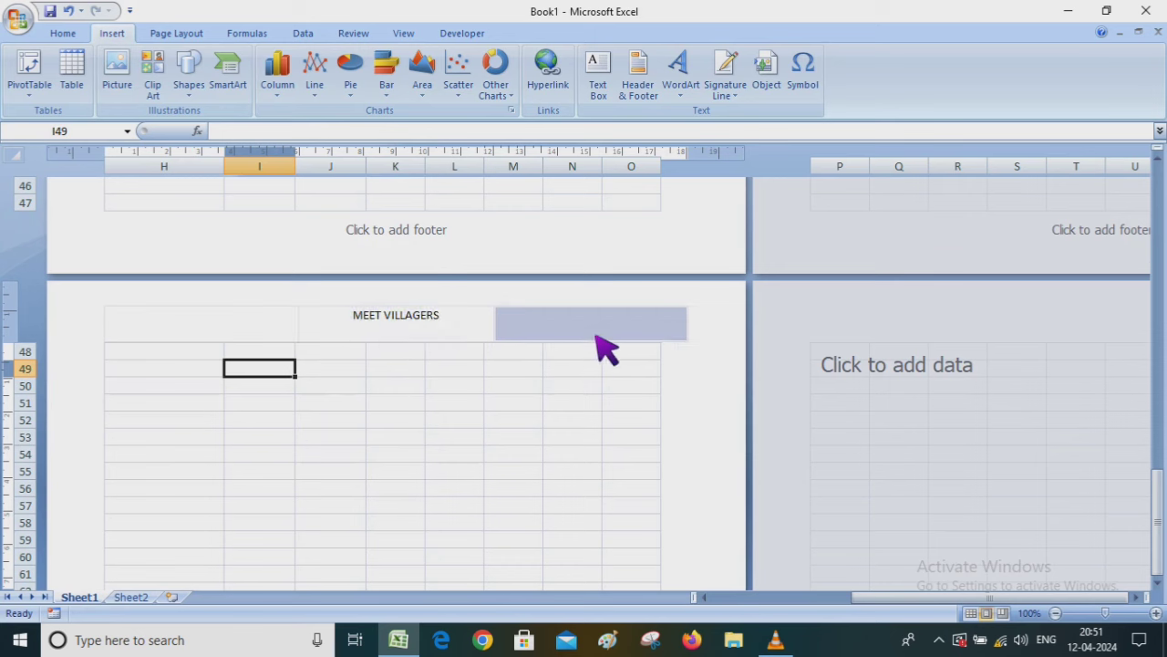
{"action": "scroll", "coordinate": [478, 345], "scroll_direction": "down", "scroll_amount": 3}
{"action": "scroll", "coordinate": [531, 357], "scroll_direction": "down", "scroll_amount": 4}
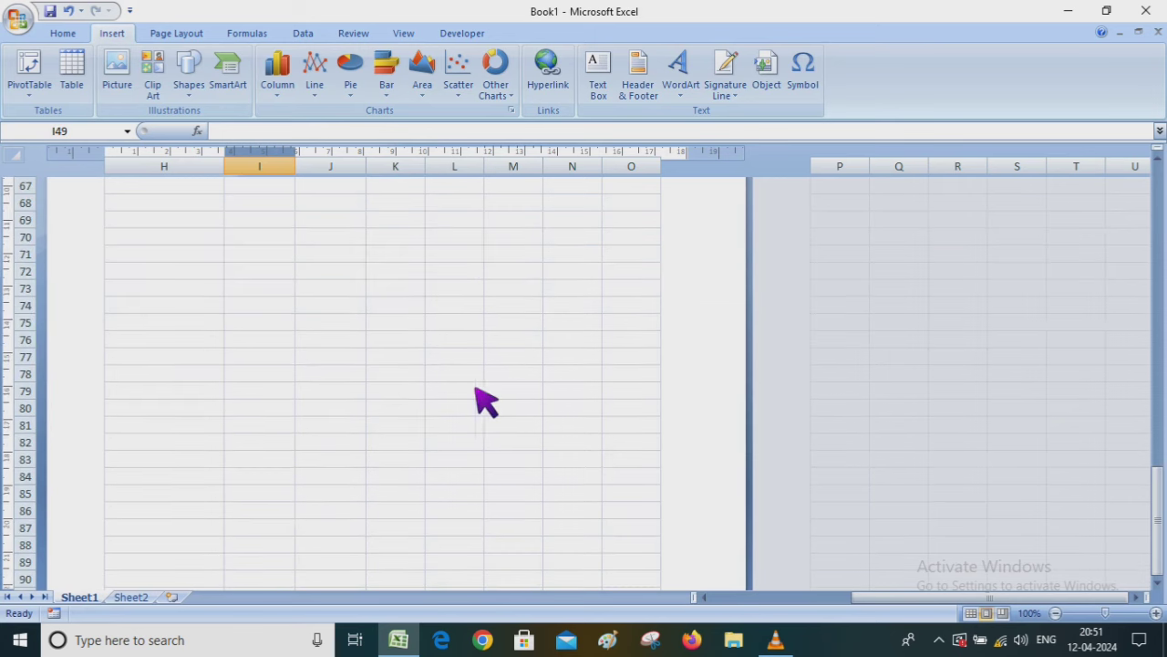
{"action": "scroll", "coordinate": [474, 399], "scroll_direction": "down", "scroll_amount": 4}
Insert a page number in the centre footer, then go back to the MEET VILLAGERS header.
{"action": "left_click", "coordinate": [412, 481]}
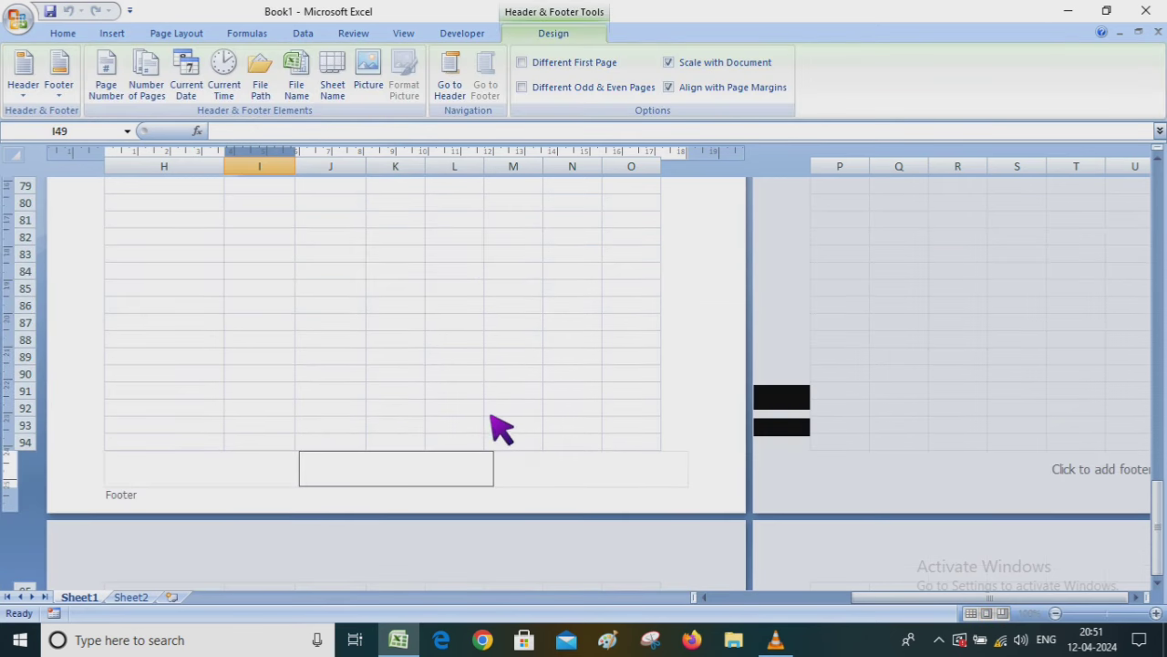
{"action": "left_click_drag", "start_coordinate": [1160, 504], "coordinate": [1160, 383]}
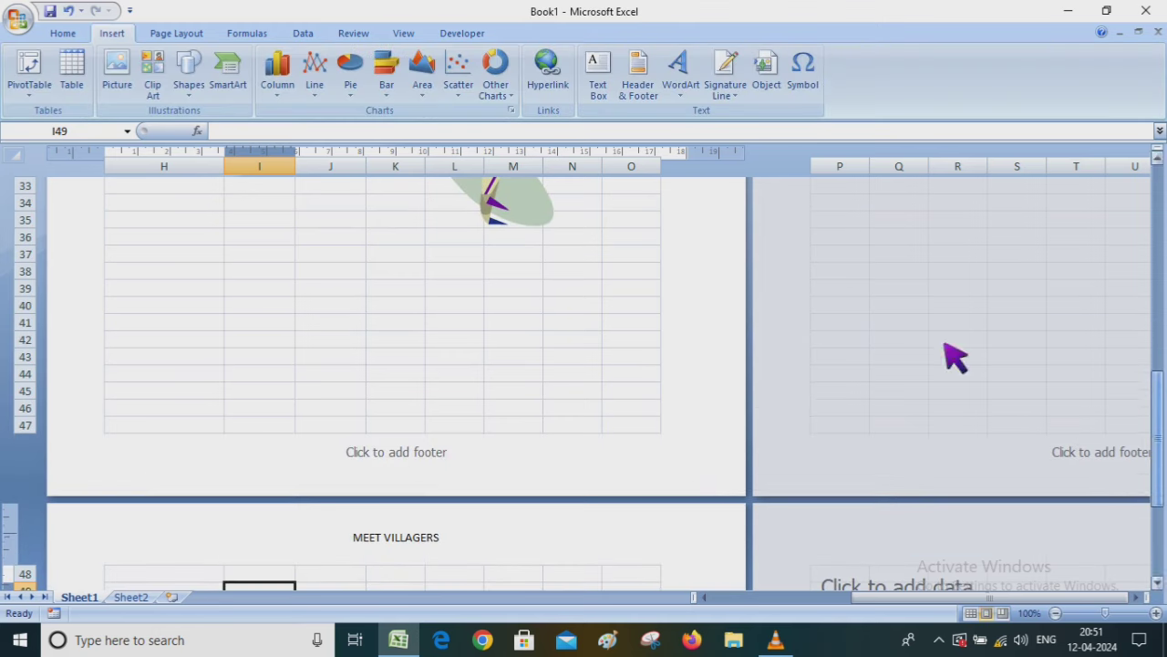
{"action": "left_click", "coordinate": [406, 472]}
{"action": "type", "text": "1"}
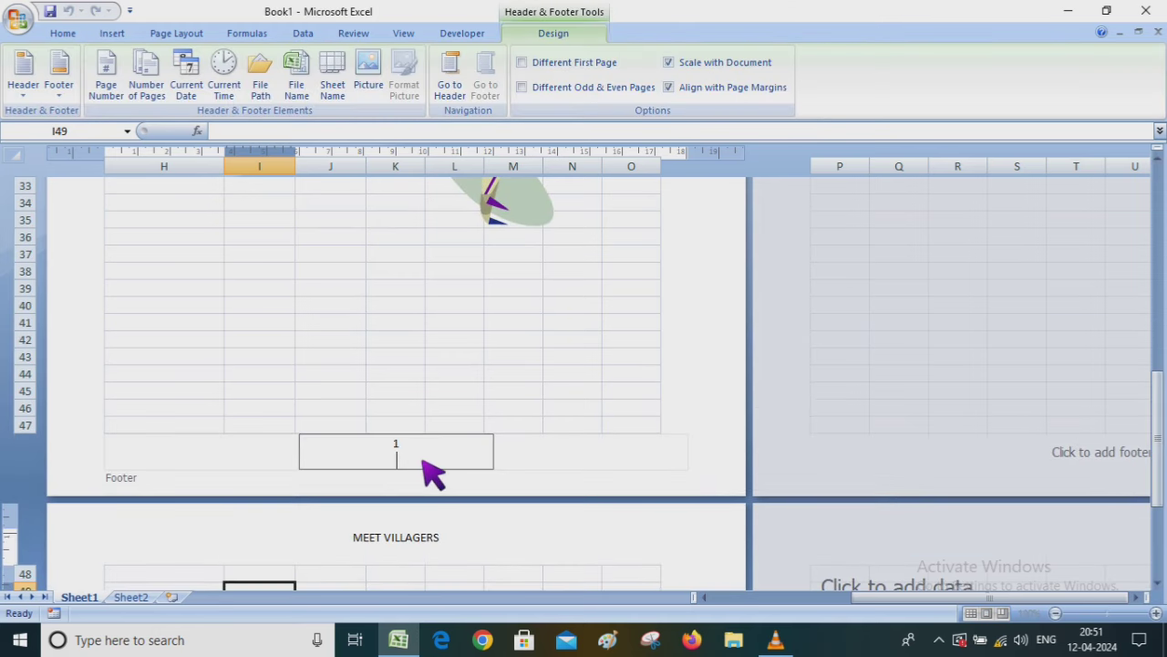
{"action": "left_click", "coordinate": [529, 470]}
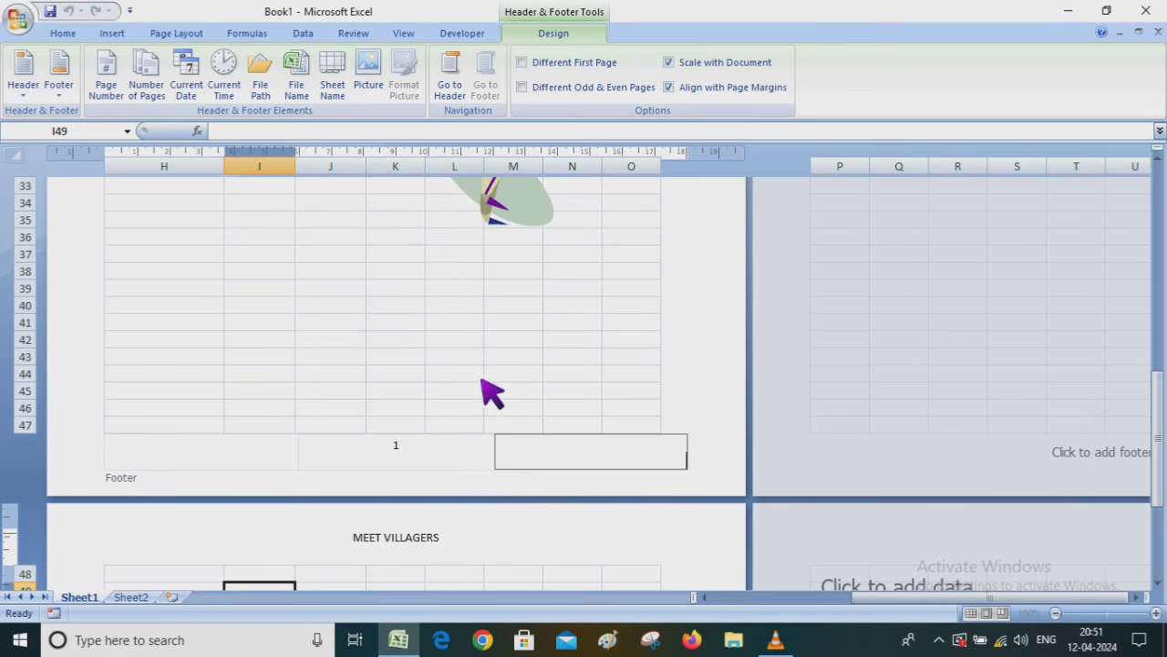
{"action": "left_click_drag", "start_coordinate": [1156, 378], "coordinate": [1156, 182]}
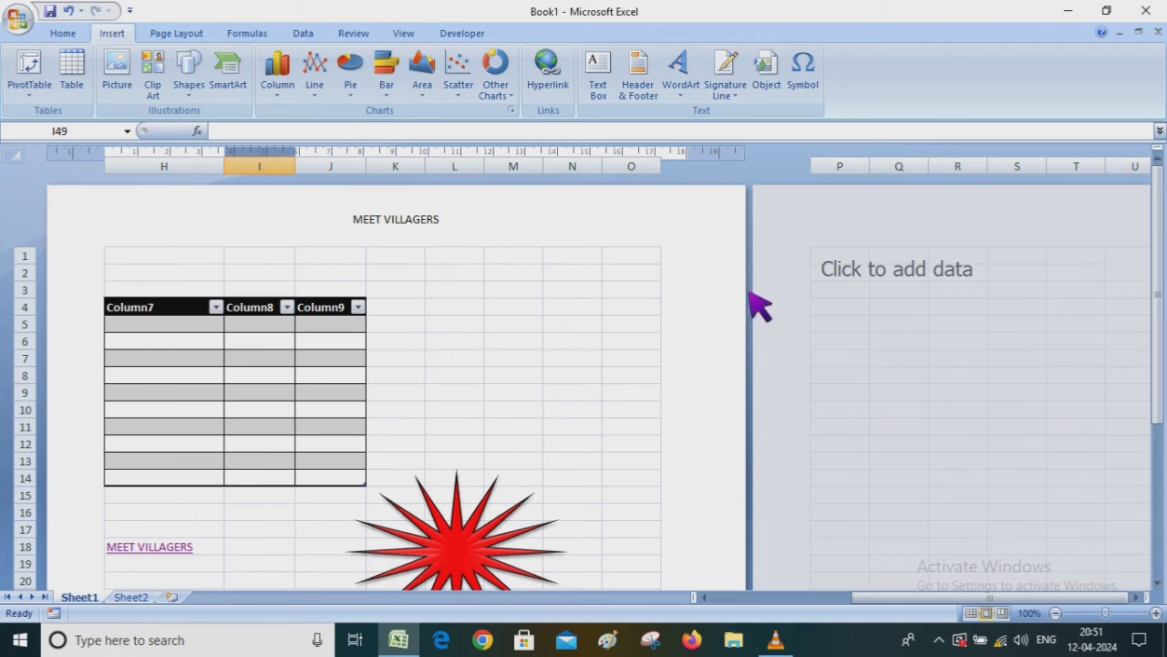
{"action": "left_click", "coordinate": [641, 91]}
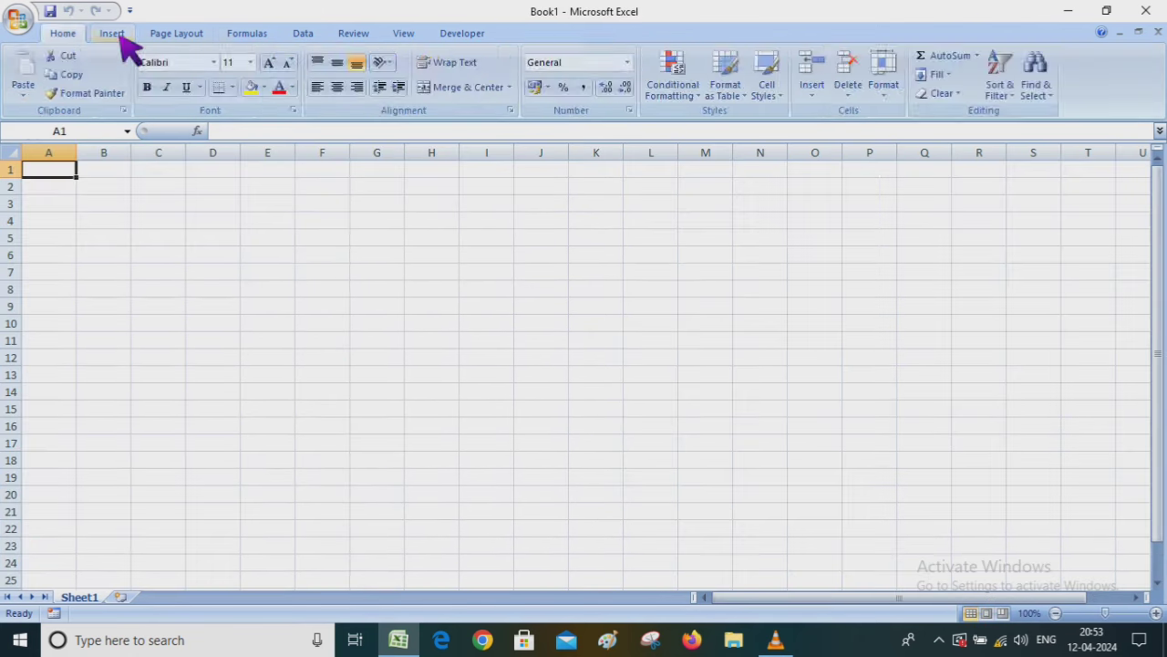
{"action": "left_click", "coordinate": [112, 33]}
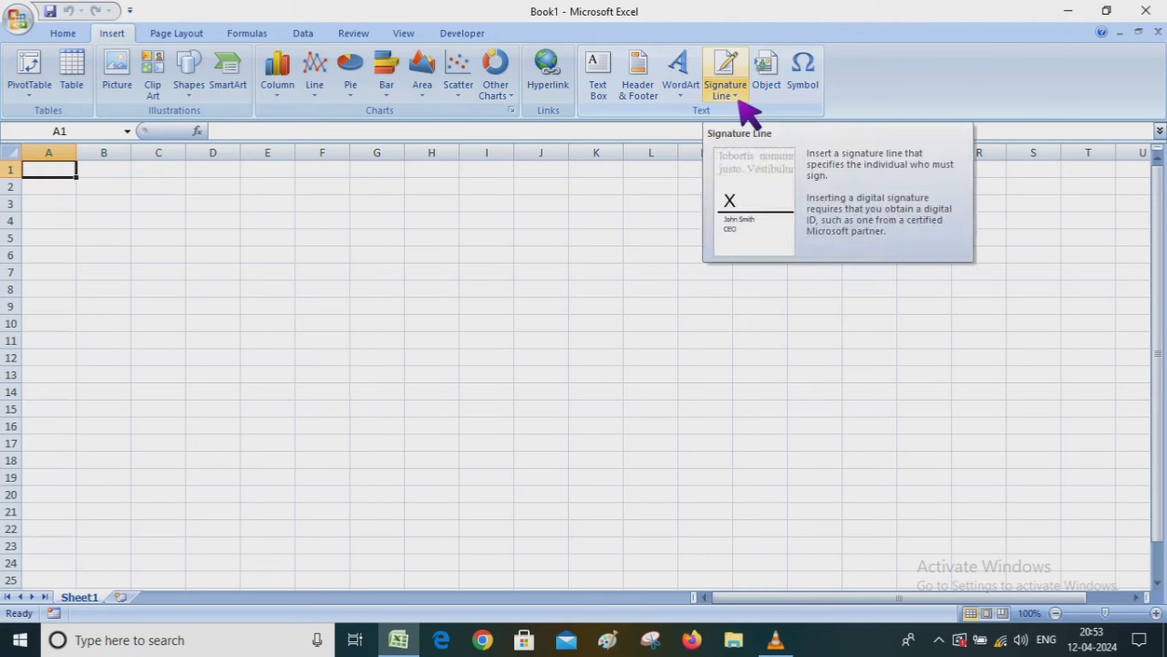
Embed a new Microsoft Office Word Document object on the sheet.
{"action": "left_click", "coordinate": [771, 87]}
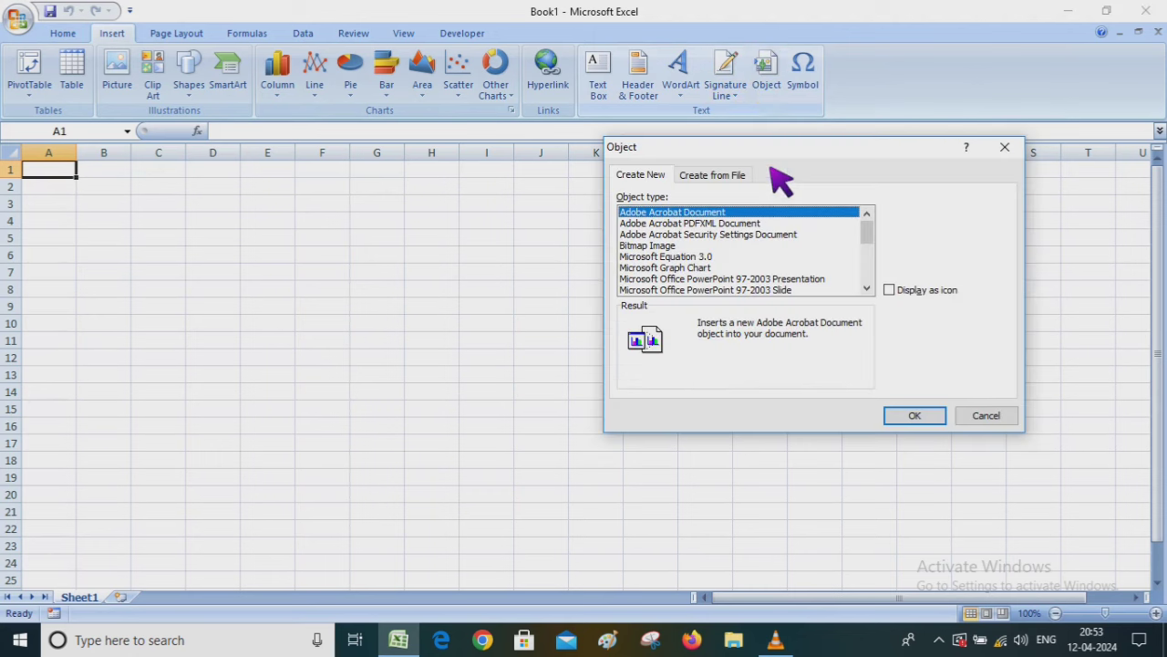
{"action": "left_click_drag", "start_coordinate": [879, 239], "coordinate": [886, 268]}
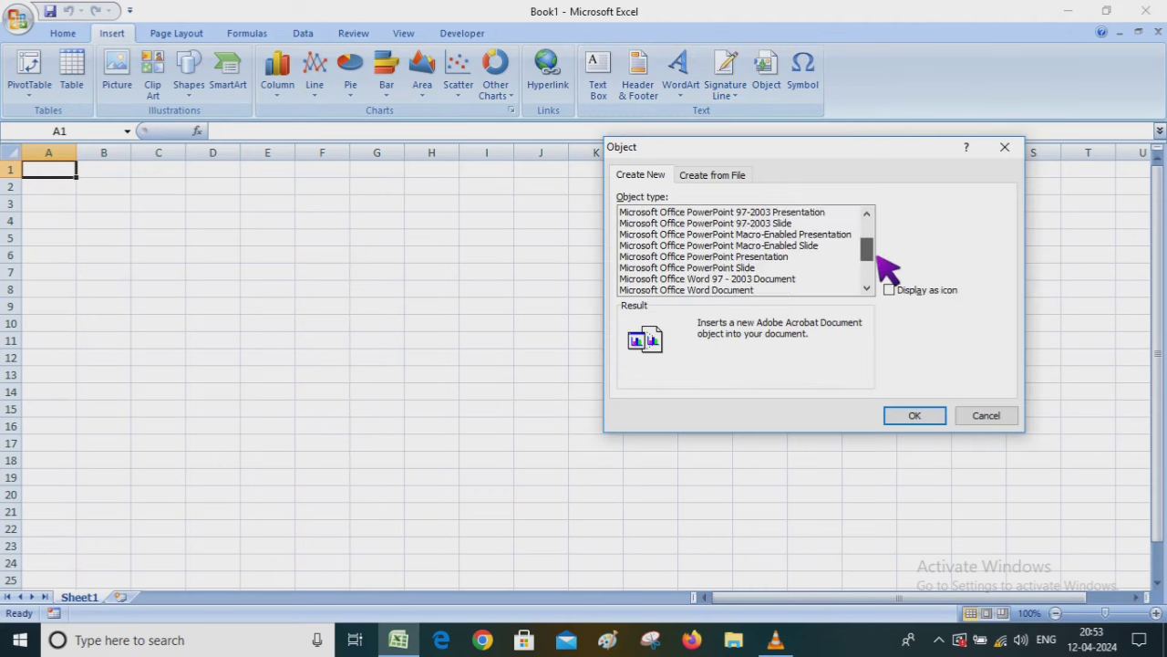
{"action": "left_click", "coordinate": [740, 258]}
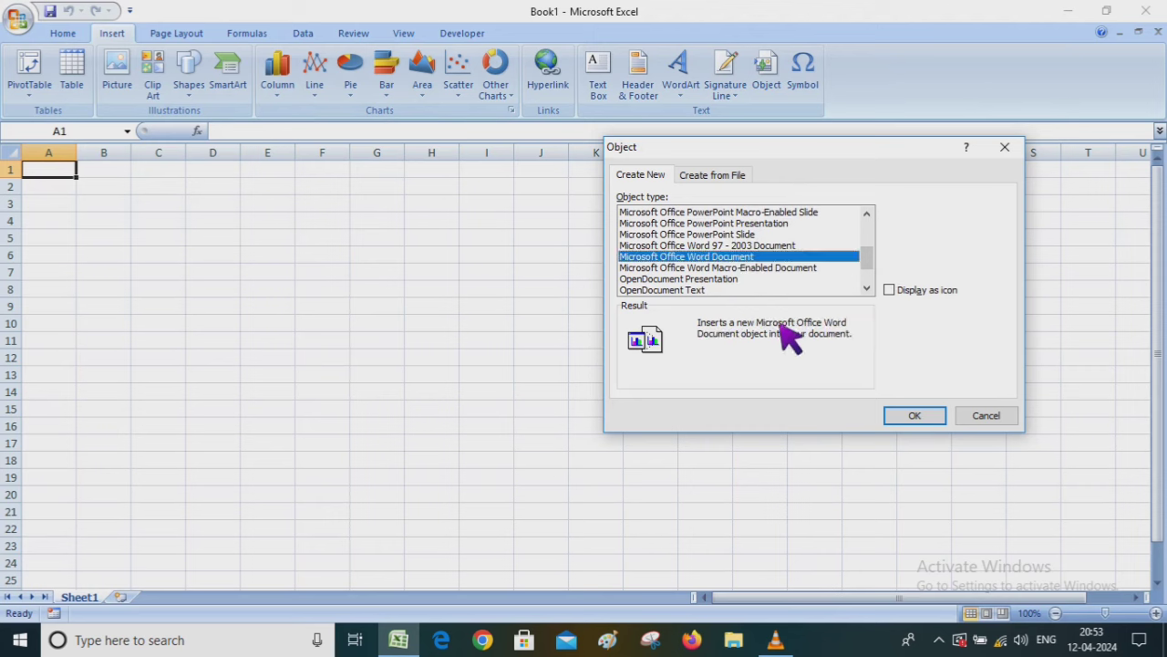
{"action": "left_click", "coordinate": [915, 415]}
{"action": "type", "text": ";KJASDFKJ"}
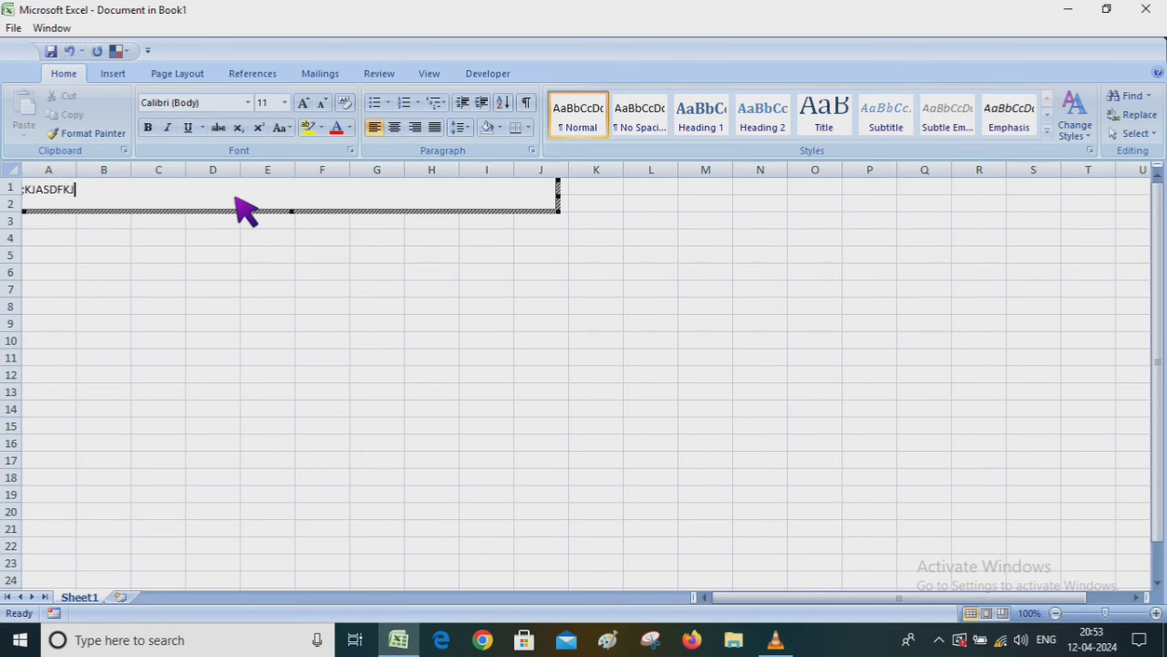
Embed a Microsoft Office PowerPoint Slide object with the title 'DKFJKHDSF' below the Word object.
{"action": "left_click", "coordinate": [508, 410]}
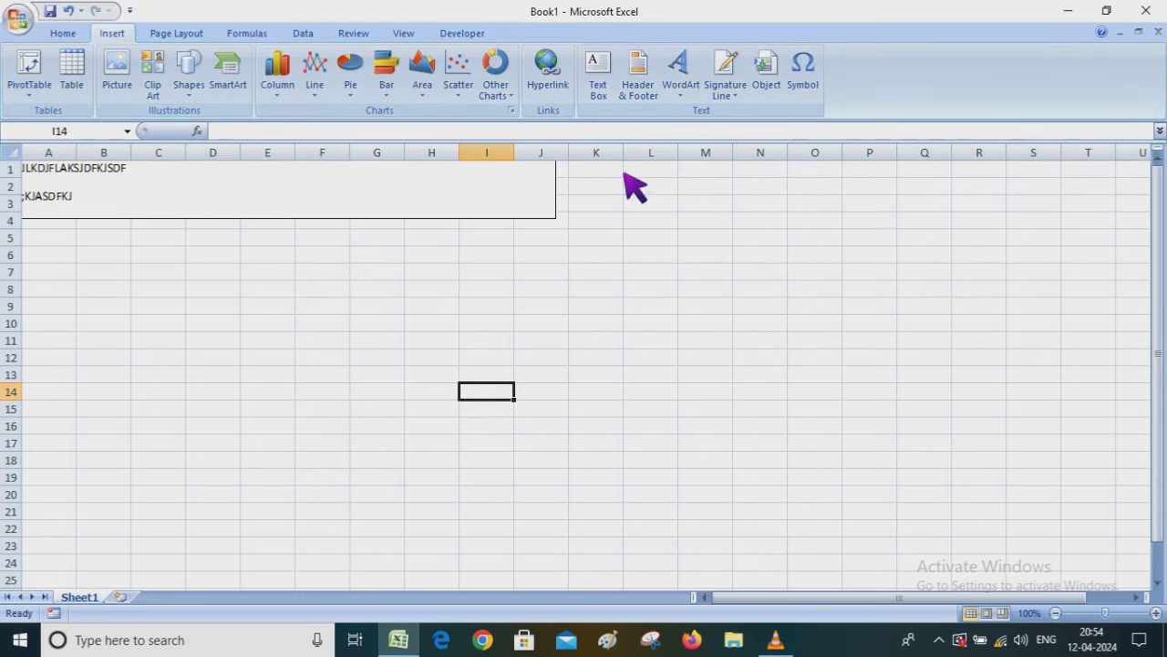
{"action": "left_click", "coordinate": [764, 102]}
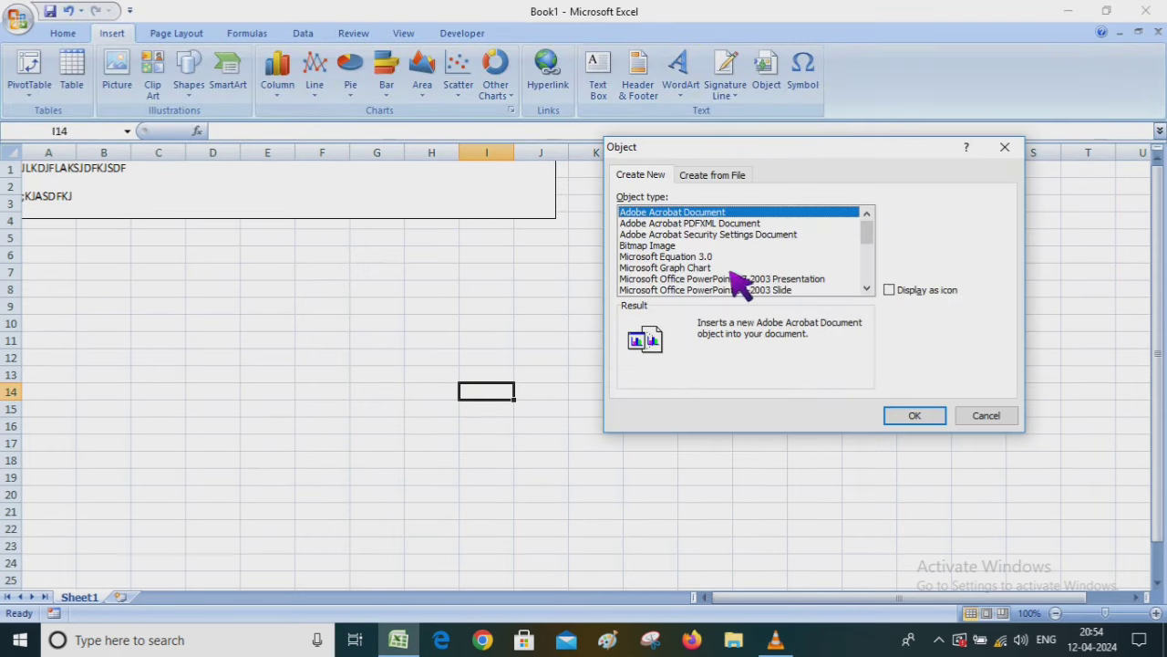
{"action": "scroll", "coordinate": [694, 275], "scroll_direction": "down", "scroll_amount": 3}
{"action": "scroll", "coordinate": [711, 273], "scroll_direction": "down", "scroll_amount": 1}
{"action": "scroll", "coordinate": [720, 272], "scroll_direction": "up", "scroll_amount": 1}
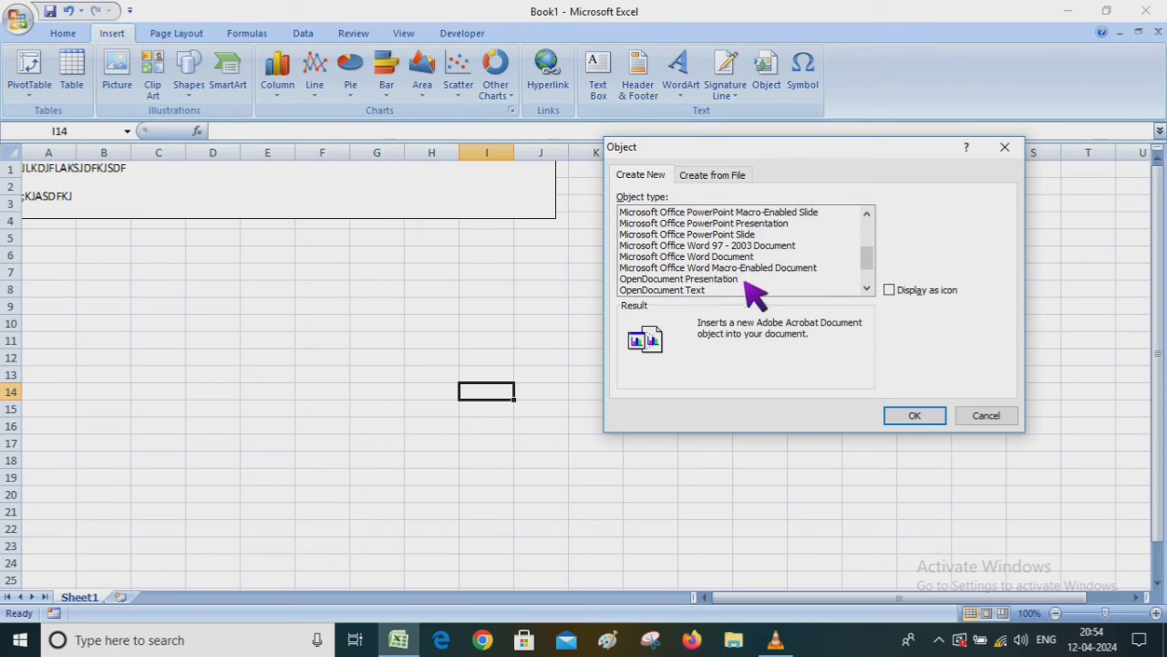
{"action": "left_click", "coordinate": [727, 234]}
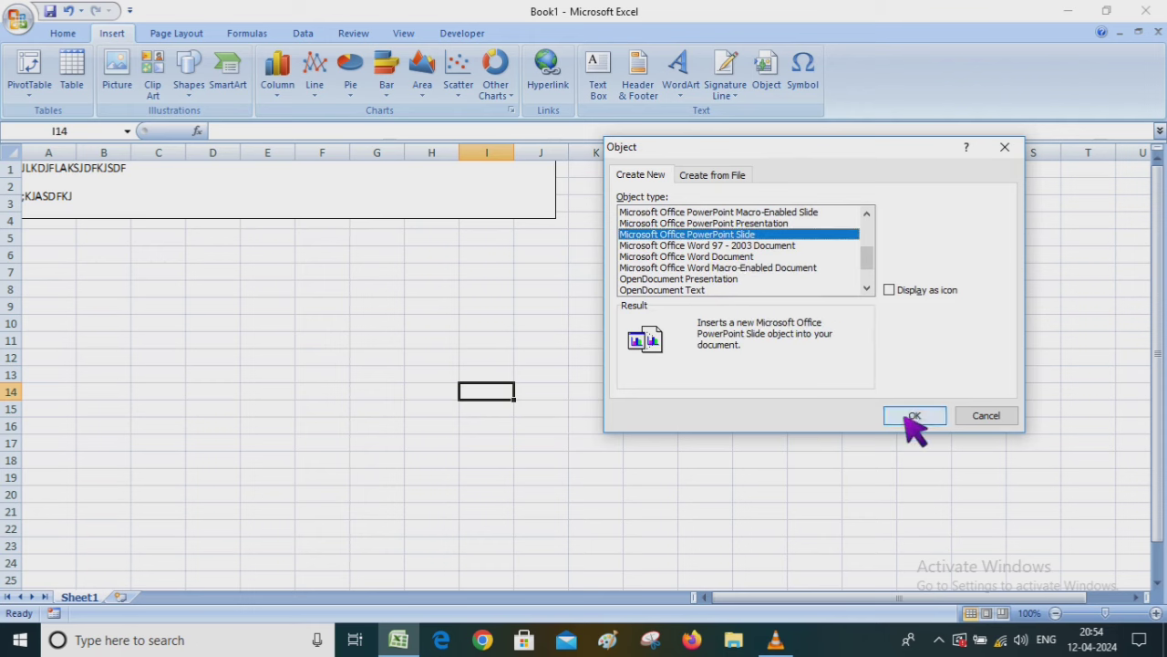
{"action": "left_click", "coordinate": [908, 415]}
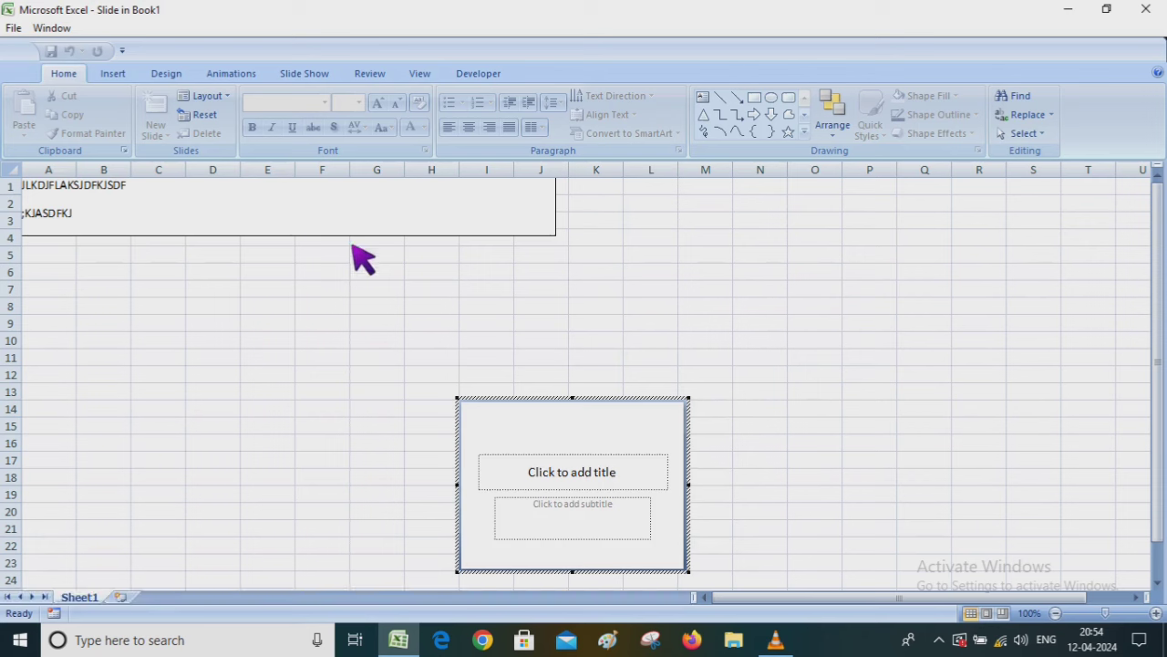
{"action": "left_click", "coordinate": [597, 474]}
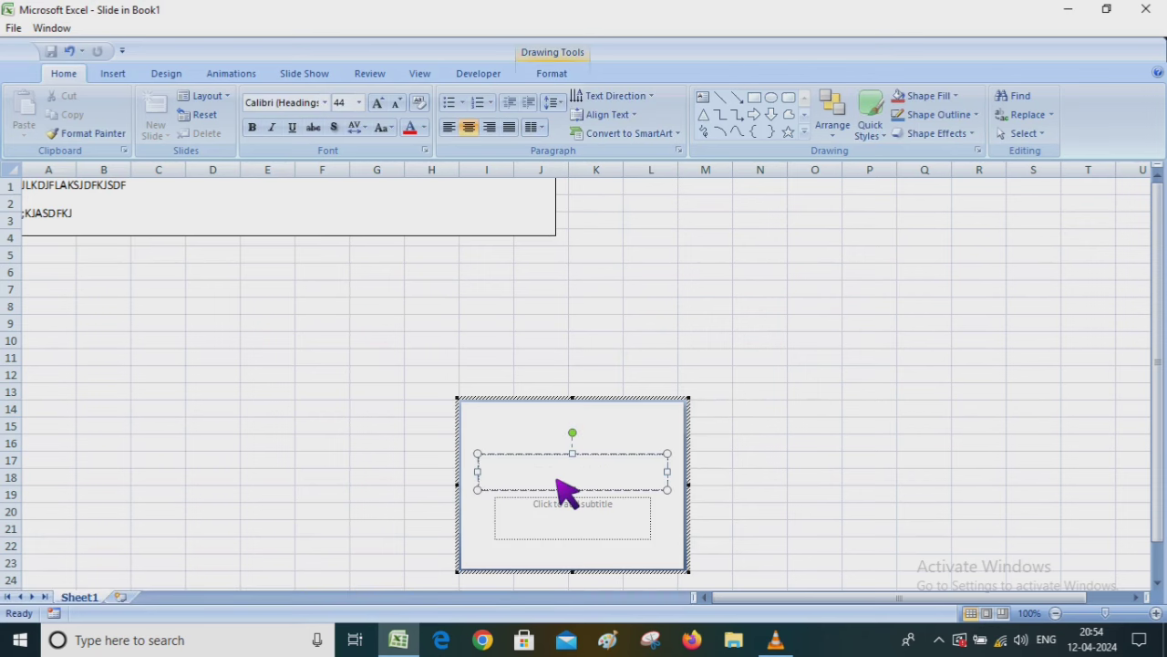
{"action": "type", "text": "DKFJKHDSFSDF"}
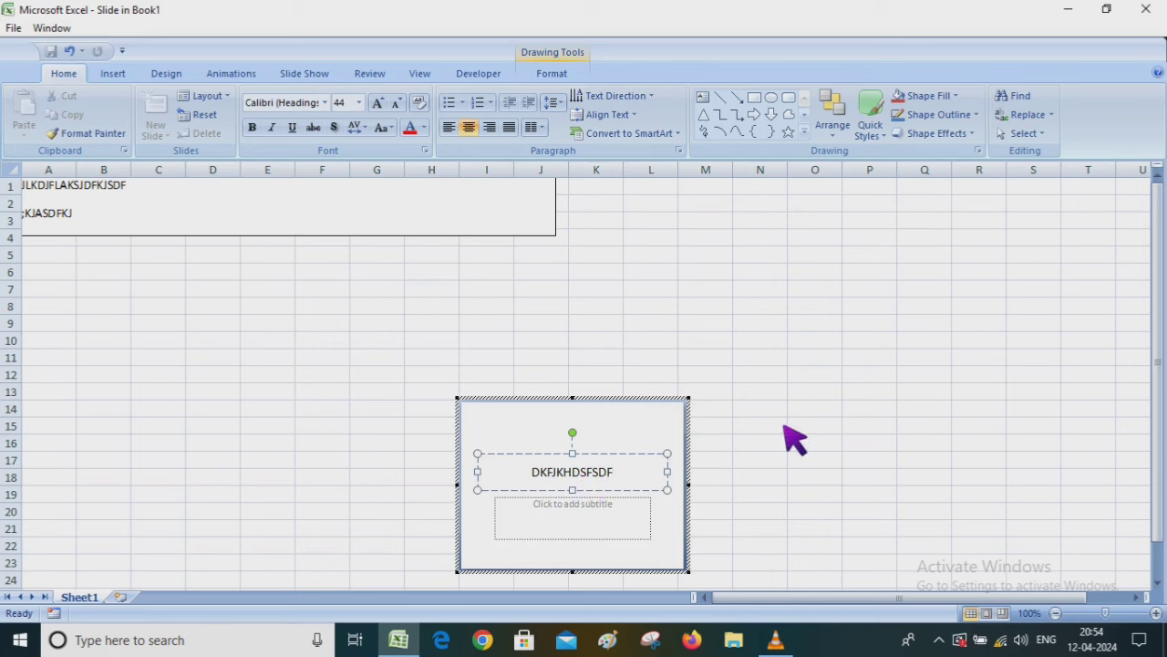
{"action": "left_click", "coordinate": [788, 439]}
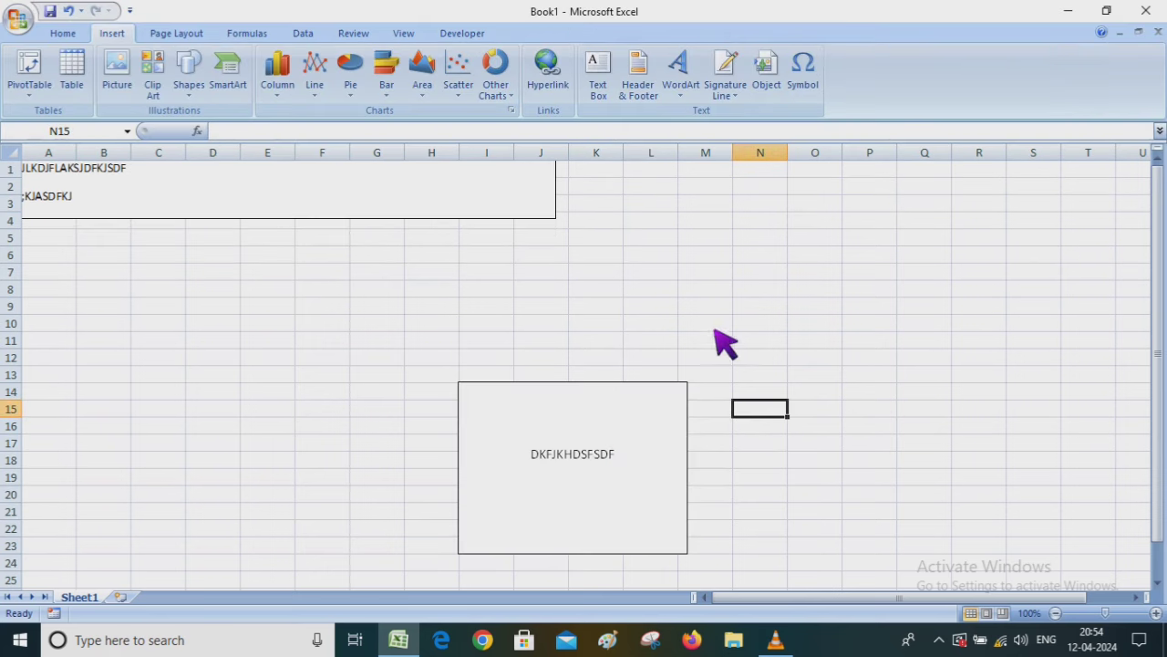
Insert the recently used Wingdings 2 star symbol into cell N15.
{"action": "left_click", "coordinate": [821, 96]}
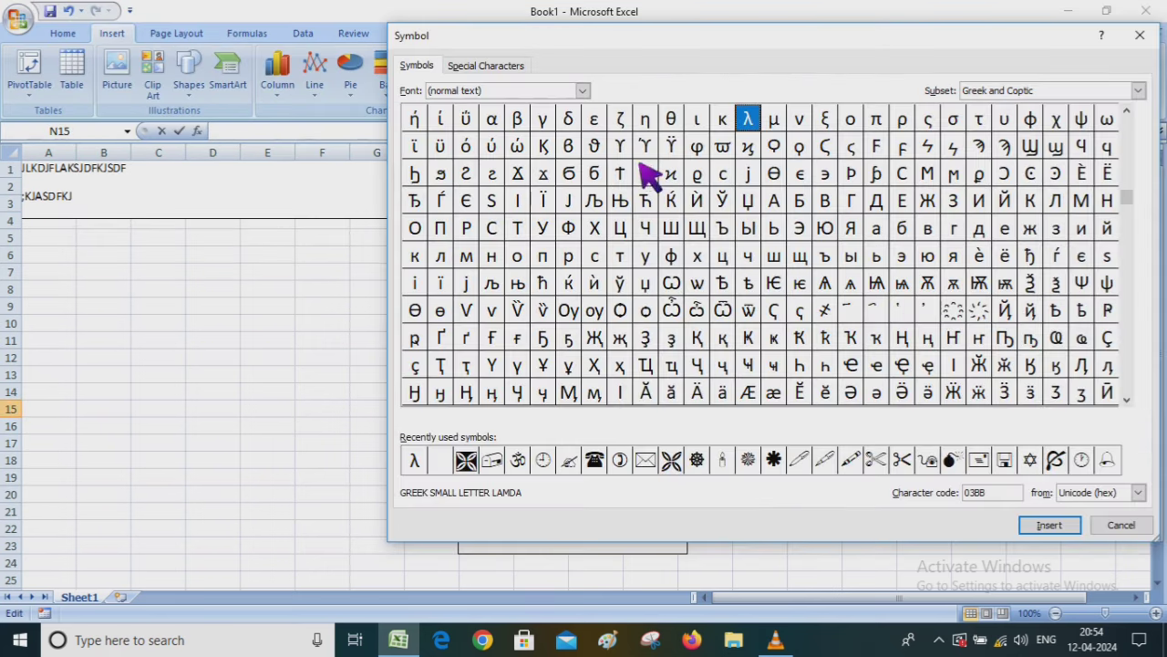
{"action": "left_click", "coordinate": [774, 460]}
{"action": "left_click", "coordinate": [1040, 525]}
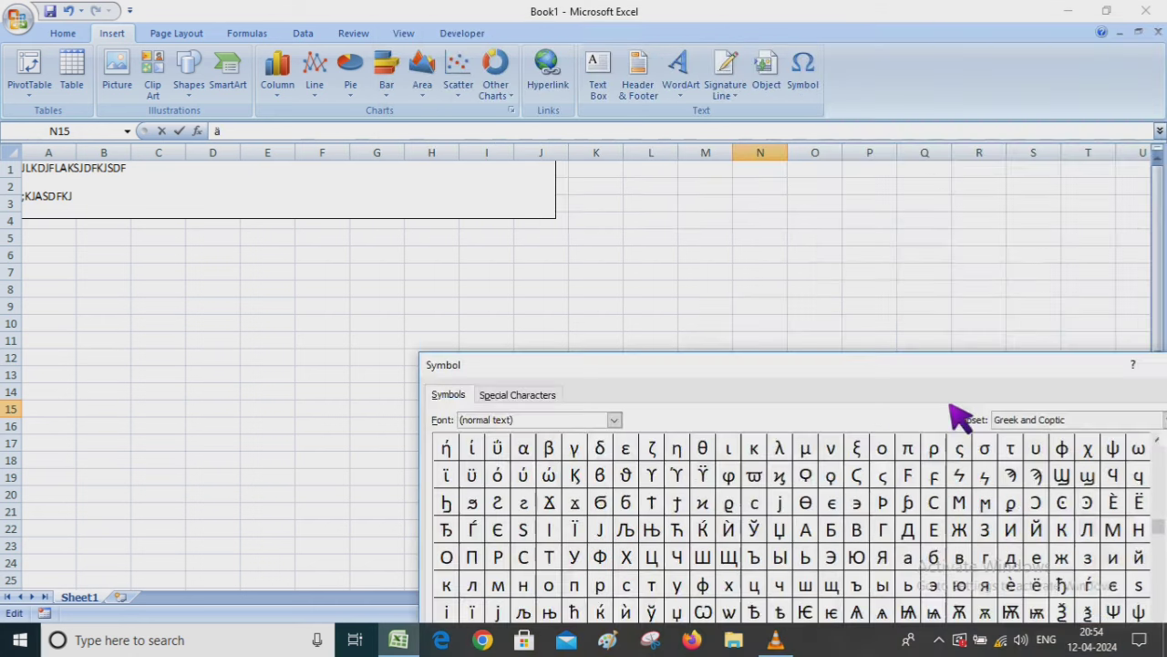
{"action": "left_click_drag", "start_coordinate": [998, 44], "coordinate": [817, 405]}
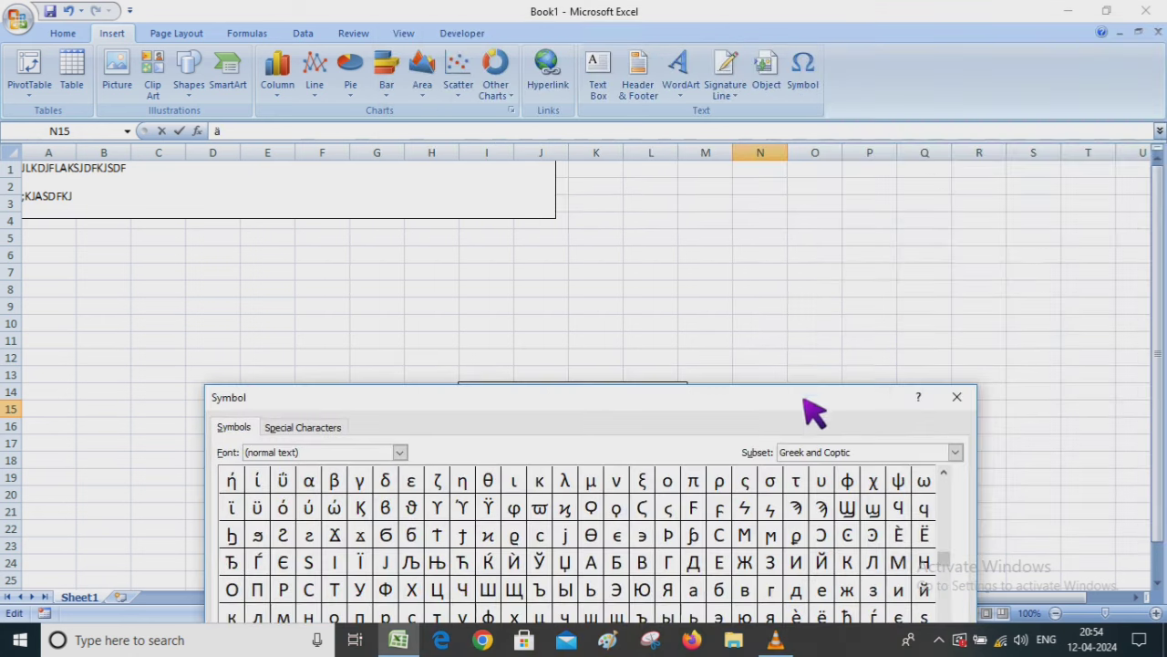
{"action": "left_click", "coordinate": [958, 398]}
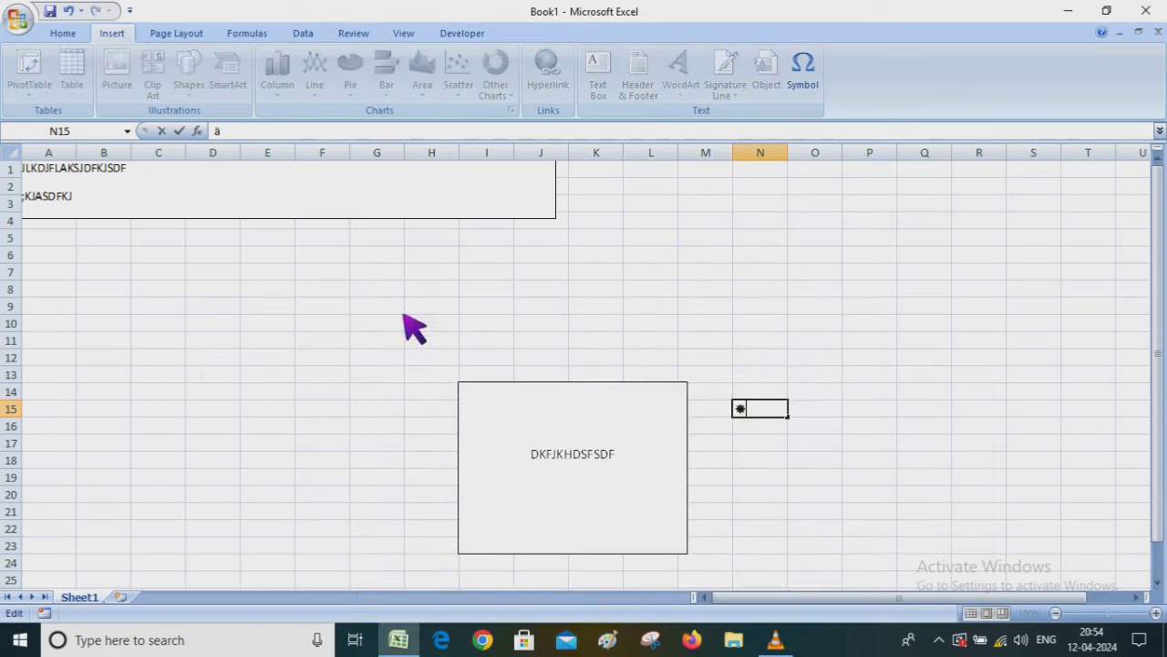
Insert the small Wingdings 2 clock symbol into cell D9.
{"action": "left_click", "coordinate": [228, 307]}
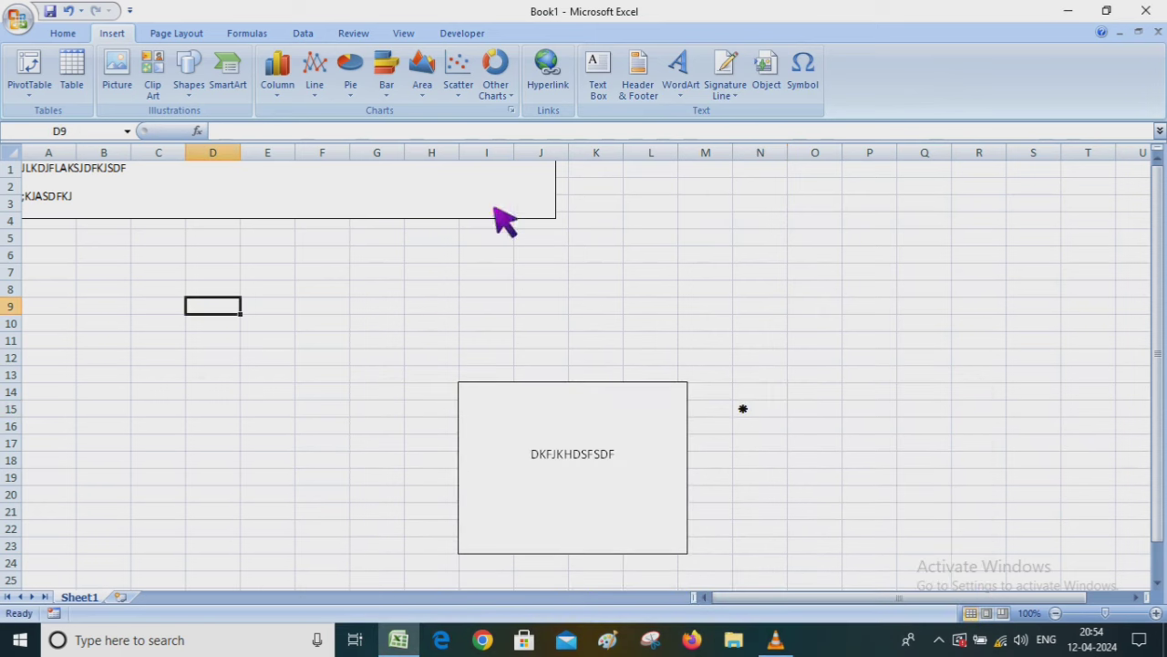
{"action": "left_click", "coordinate": [805, 84]}
{"action": "left_click", "coordinate": [848, 192]}
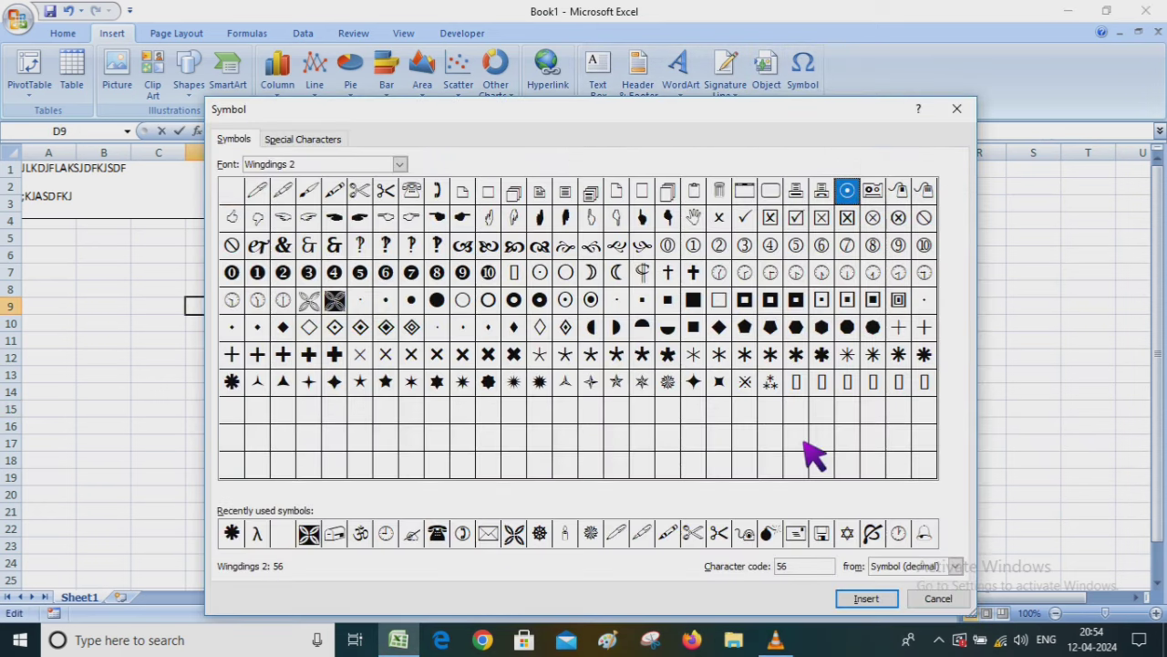
{"action": "left_click_drag", "start_coordinate": [871, 116], "coordinate": [1037, 109]}
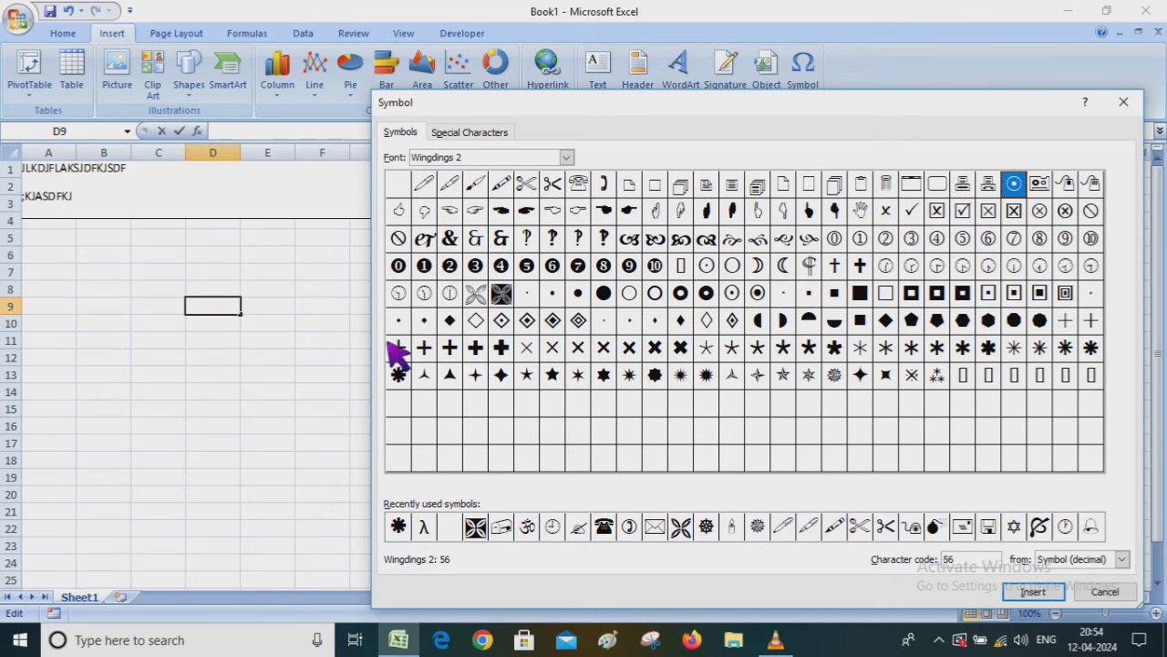
{"action": "left_click", "coordinate": [450, 292]}
{"action": "left_click", "coordinate": [1031, 592]}
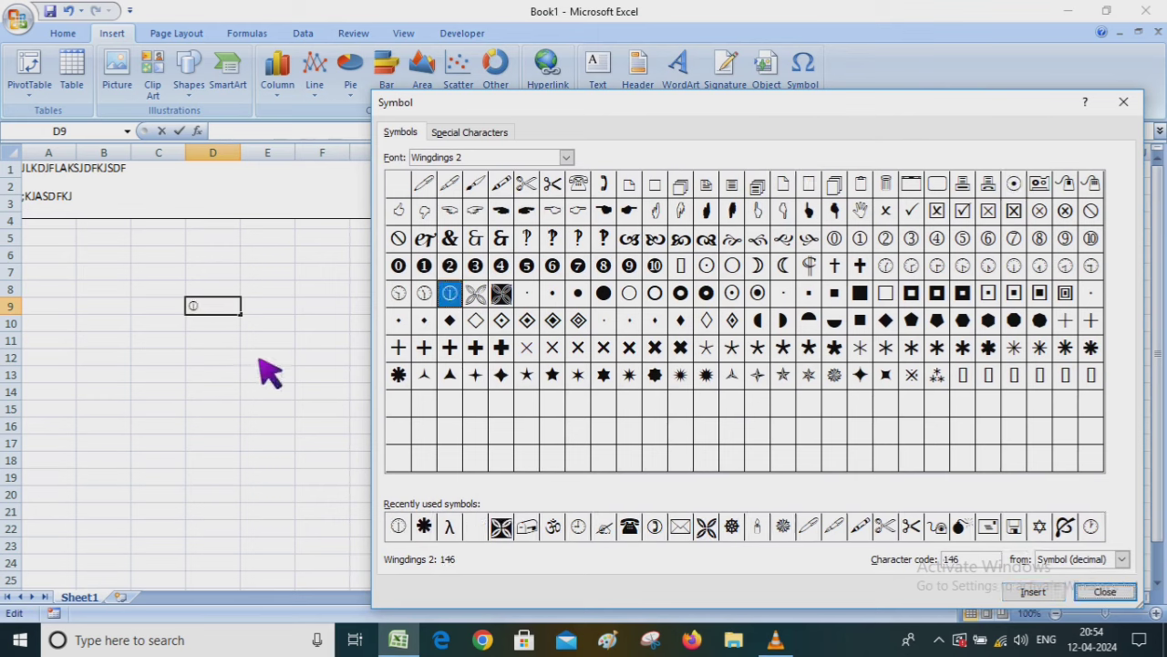
{"action": "left_click", "coordinate": [1123, 102]}
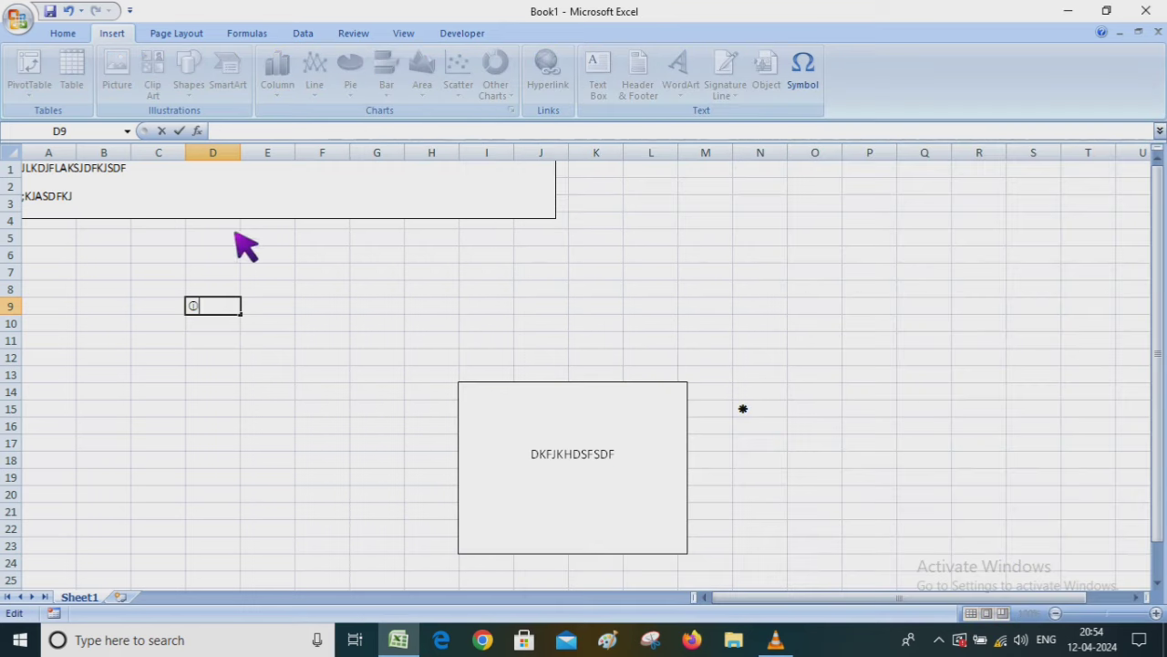
{"action": "left_click", "coordinate": [253, 310]}
{"action": "key", "text": "Left"}
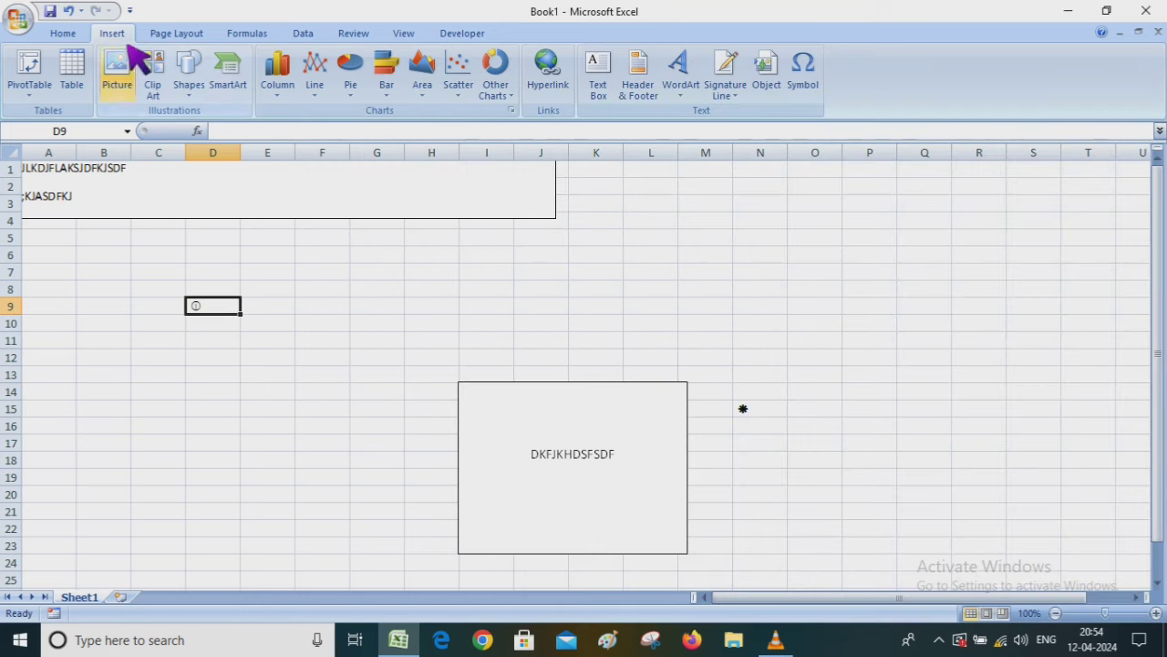
Enlarge the clock symbol in D9 toward 72 points with repeated Grow Font.
{"action": "left_click", "coordinate": [64, 33]}
{"action": "left_click", "coordinate": [273, 63]}
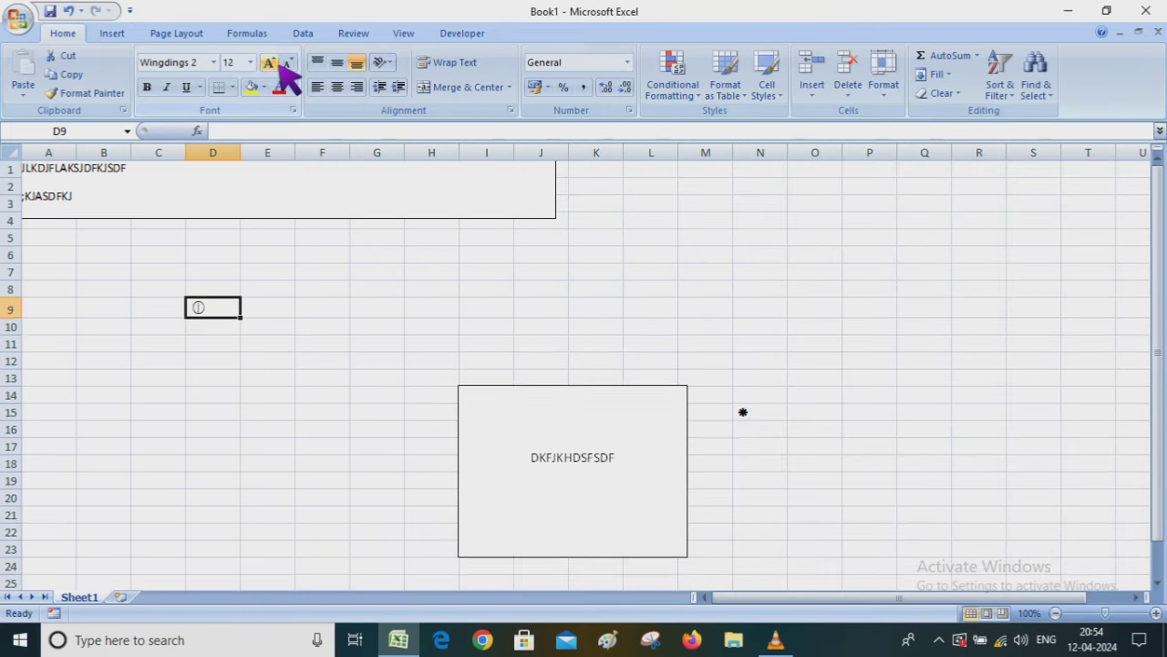
{"action": "left_click", "coordinate": [274, 63]}
{"action": "left_click", "coordinate": [273, 63]}
{"action": "left_click", "coordinate": [274, 62]}
{"action": "left_click", "coordinate": [279, 66]}
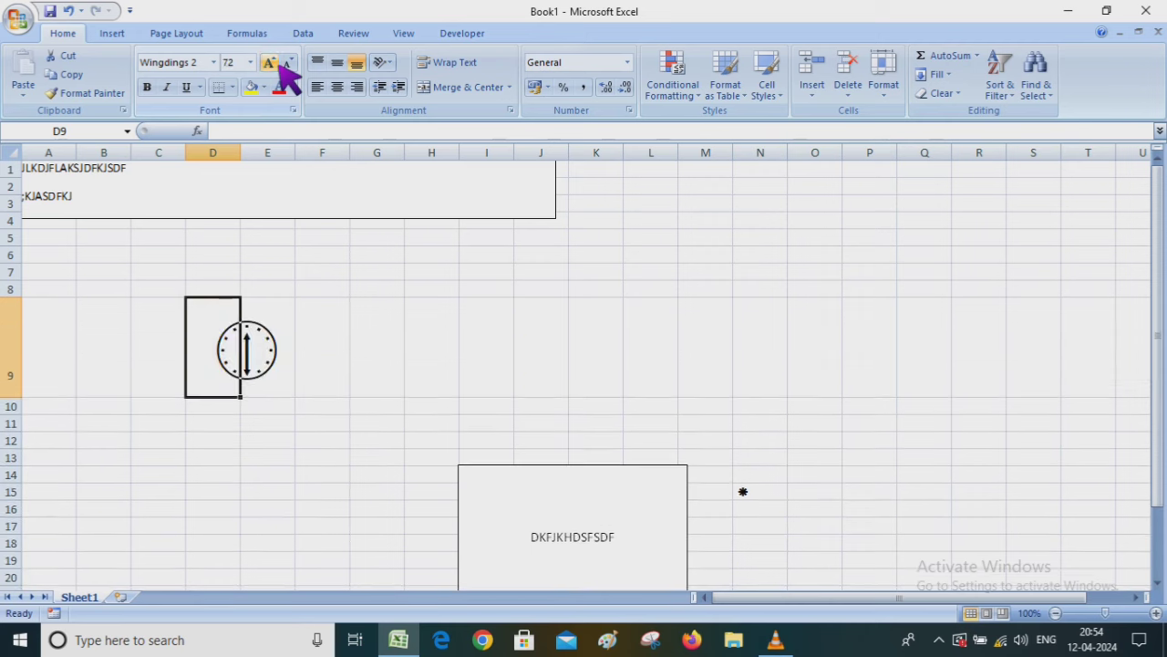
{"action": "left_click", "coordinate": [401, 339]}
Widen column D to fit the enlarged clock, then switch to the media player.
{"action": "mouse_move", "coordinate": [241, 152]}
{"action": "left_mouse_down"}
{"action": "mouse_move", "coordinate": [241, 169]}
{"action": "mouse_move", "coordinate": [317, 173]}
{"action": "left_mouse_up"}
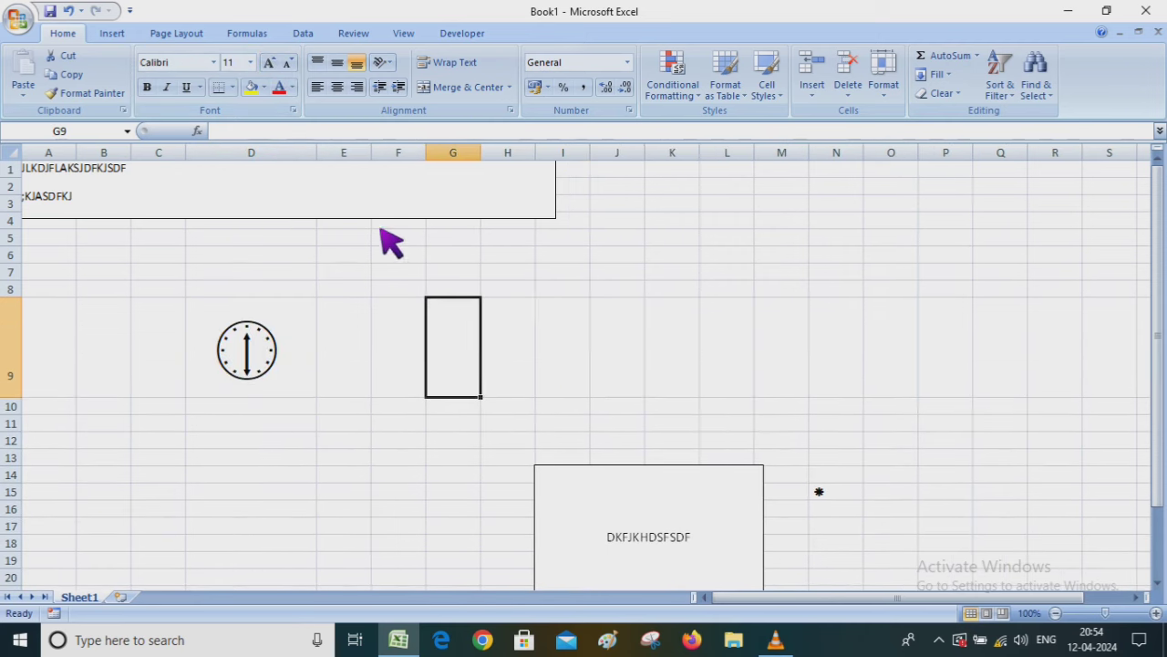
{"action": "left_click", "coordinate": [569, 319]}
{"action": "left_click", "coordinate": [410, 351]}
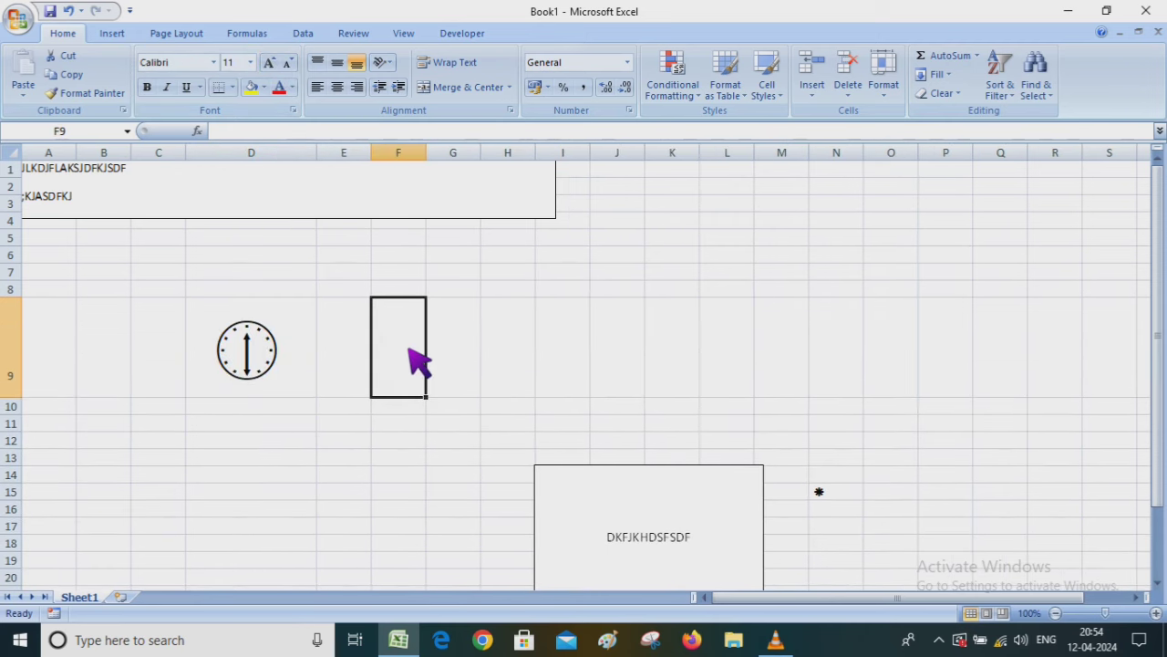
{"action": "scroll", "coordinate": [472, 338], "scroll_direction": "down", "scroll_amount": 2}
{"action": "scroll", "coordinate": [472, 338], "scroll_direction": "up", "scroll_amount": 1}
{"action": "scroll", "coordinate": [473, 342], "scroll_direction": "up", "scroll_amount": 1}
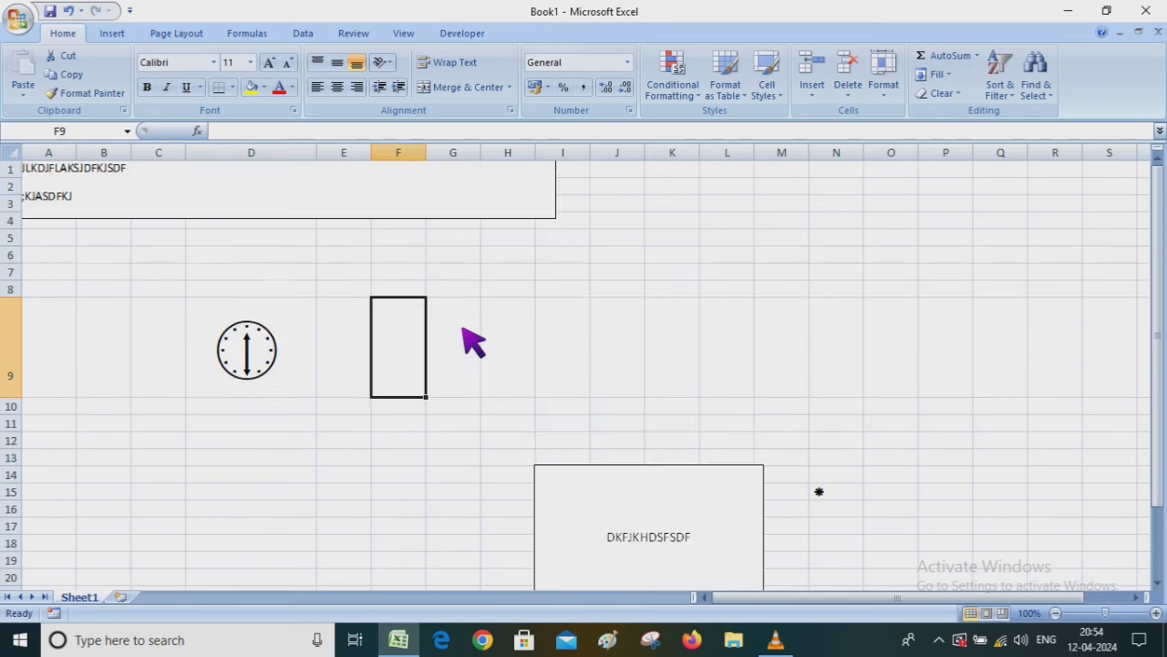
{"action": "left_click", "coordinate": [112, 34]}
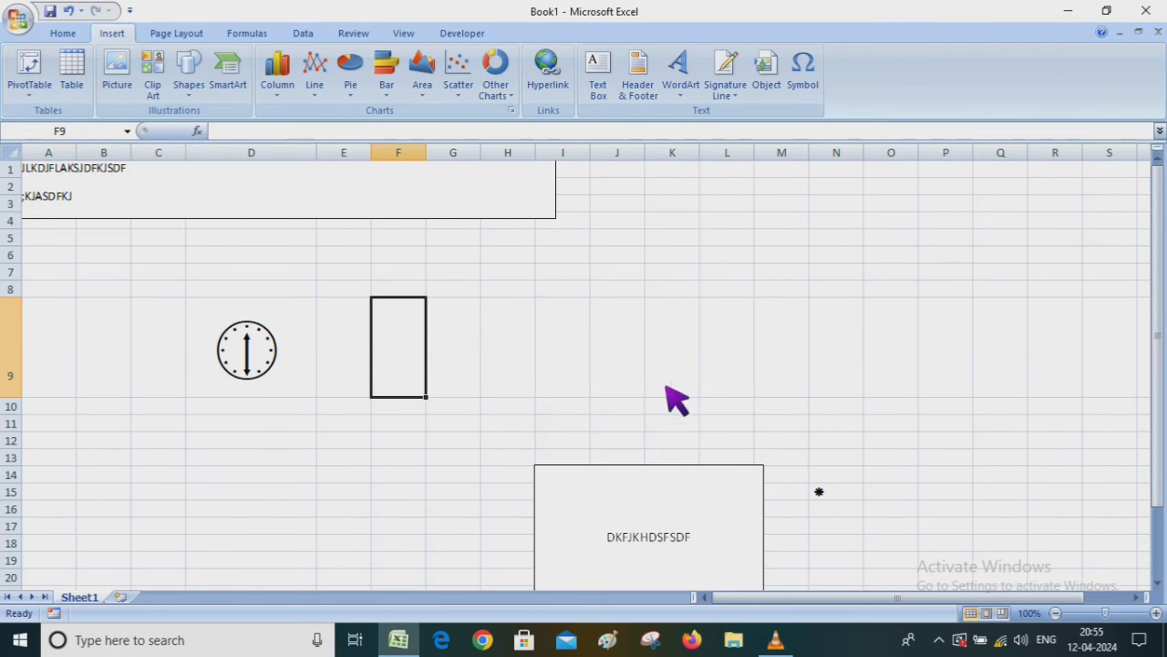
{"action": "left_click", "coordinate": [777, 640]}
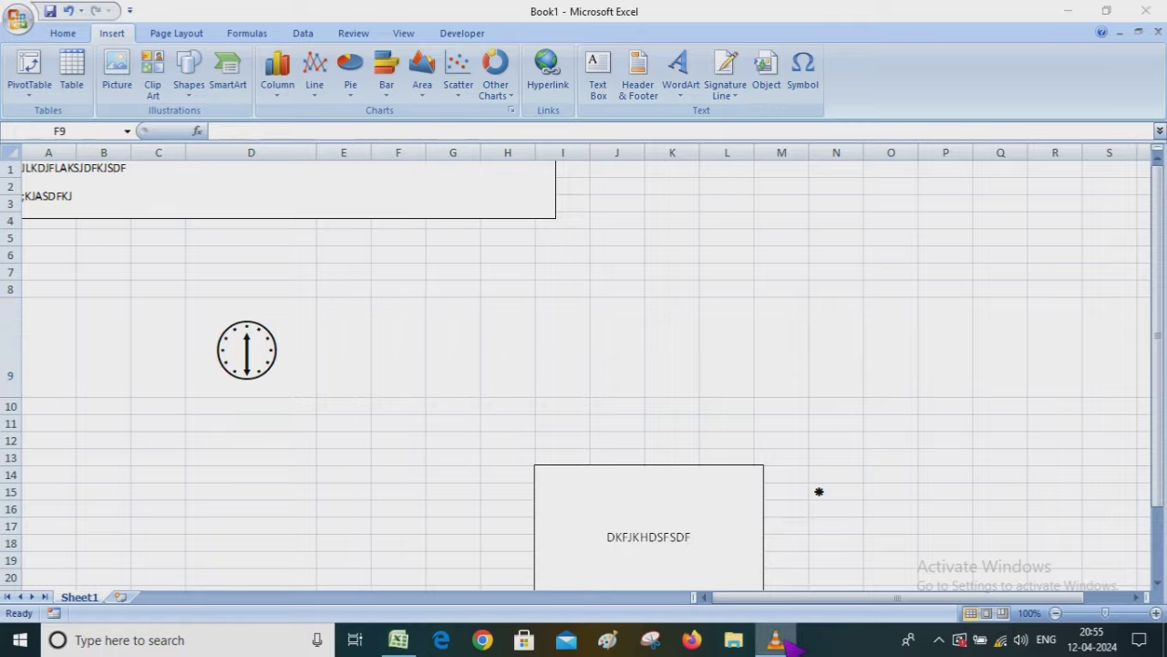